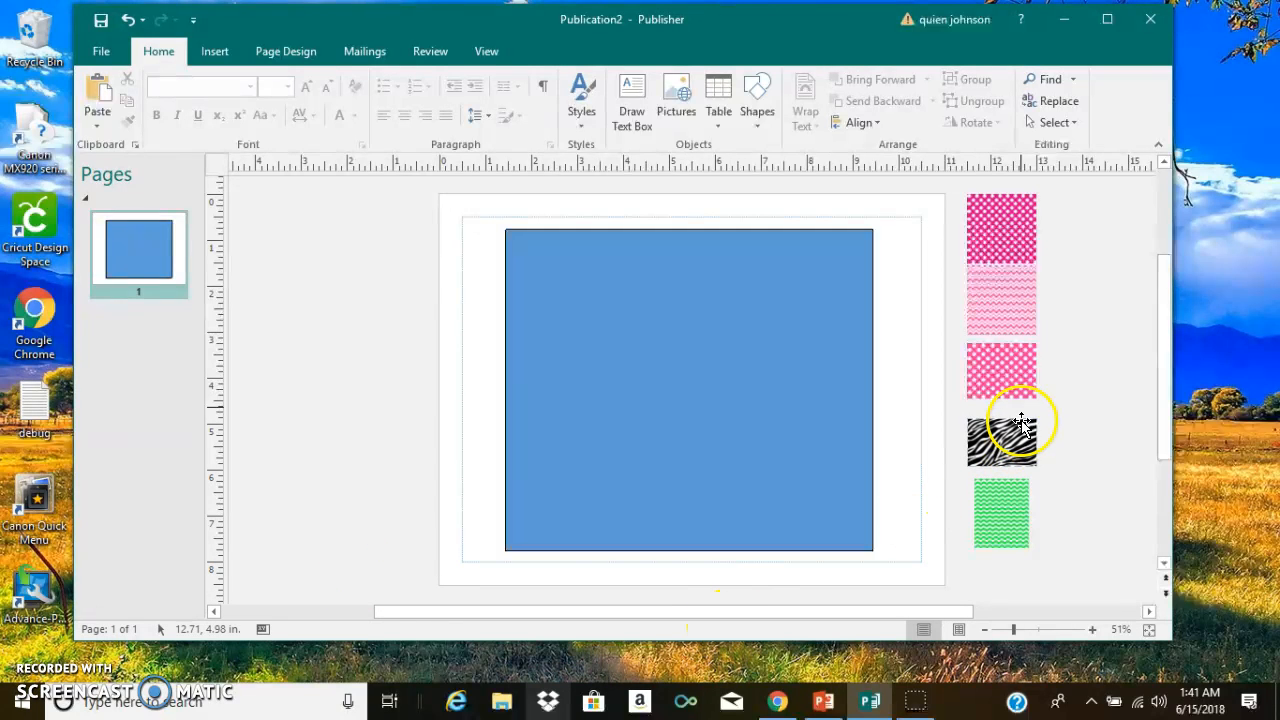
- Insert the Hersheys-logo picture from the recent files and place it in the middle of the blue rectangle
click(215, 51)
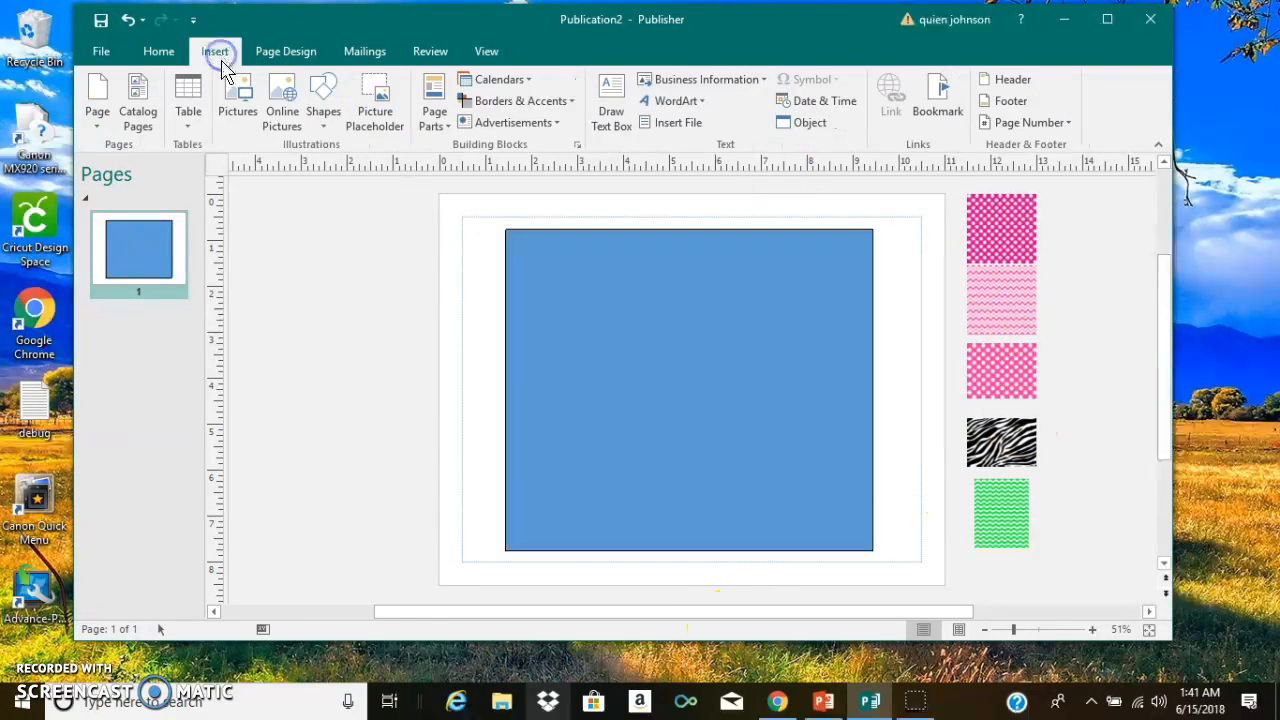
click(238, 100)
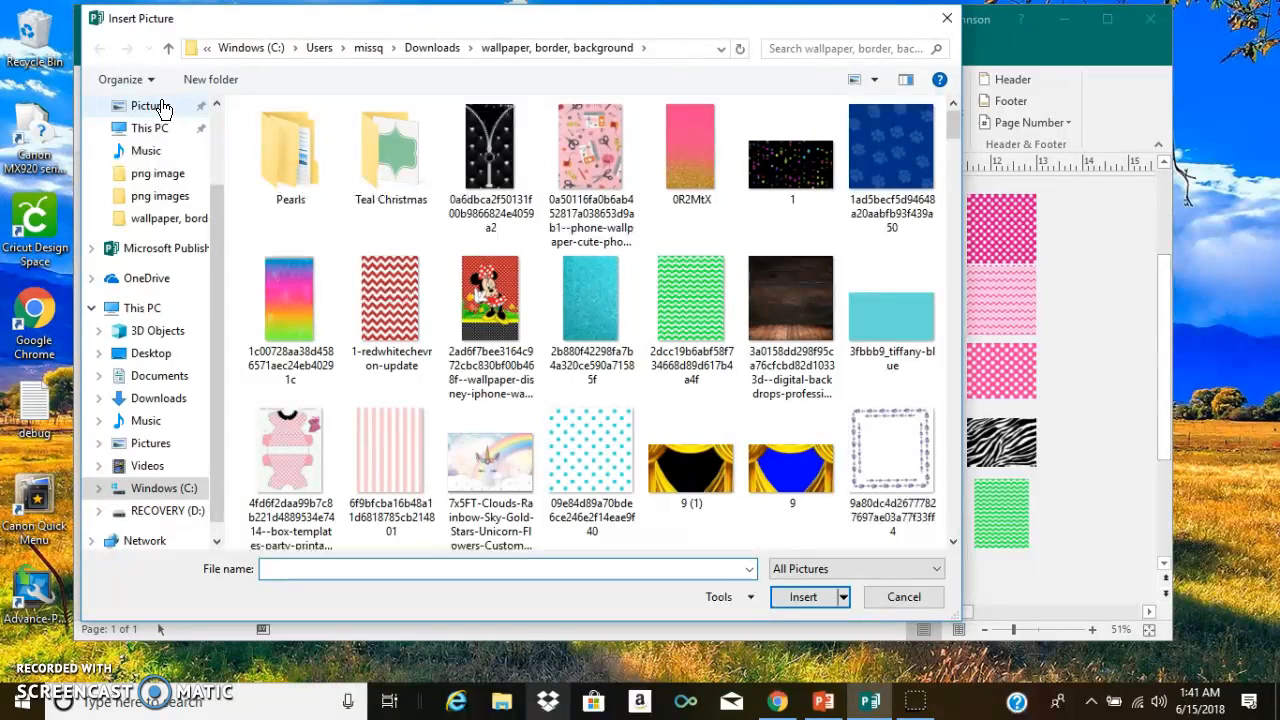
key(XF86AudioMute)
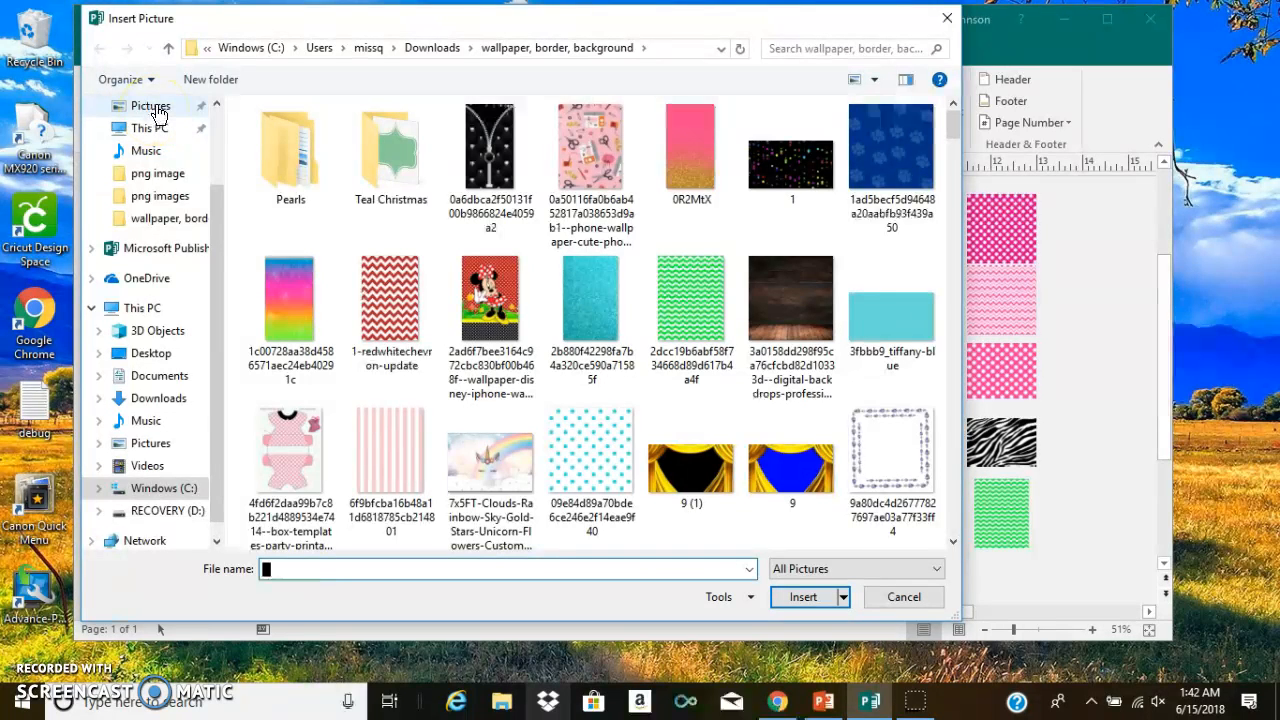
click(150, 106)
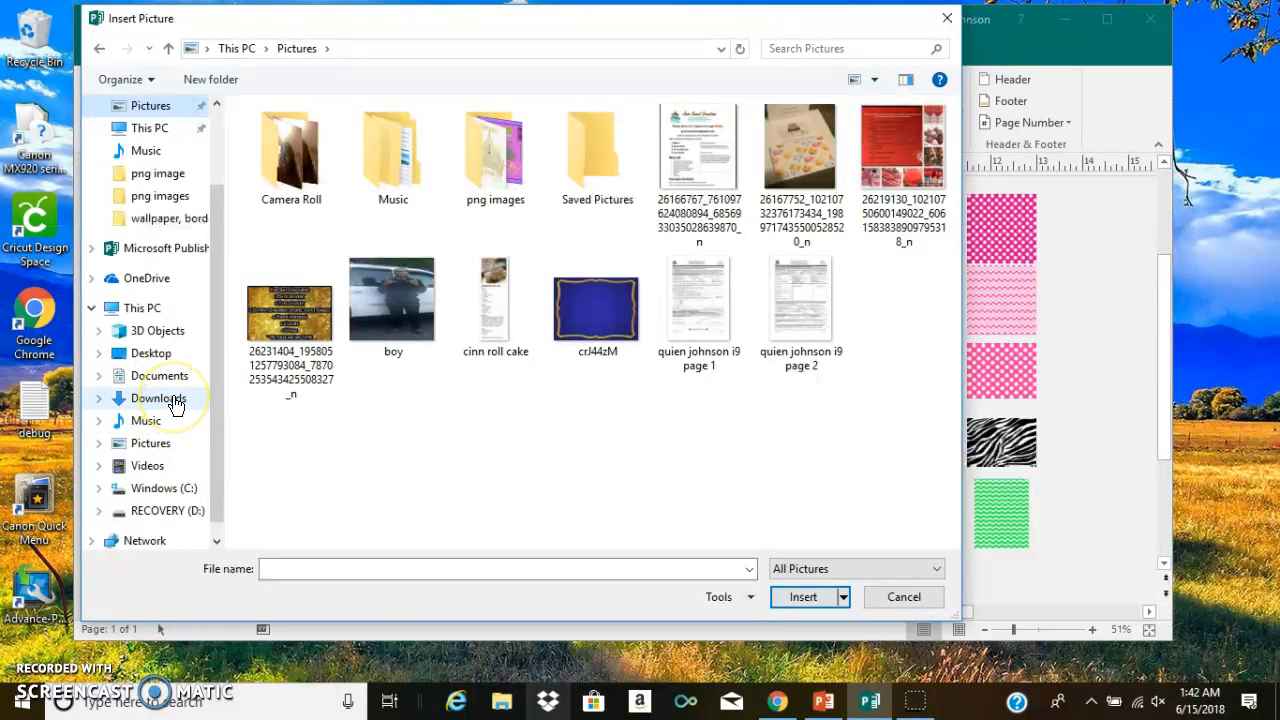
click(183, 443)
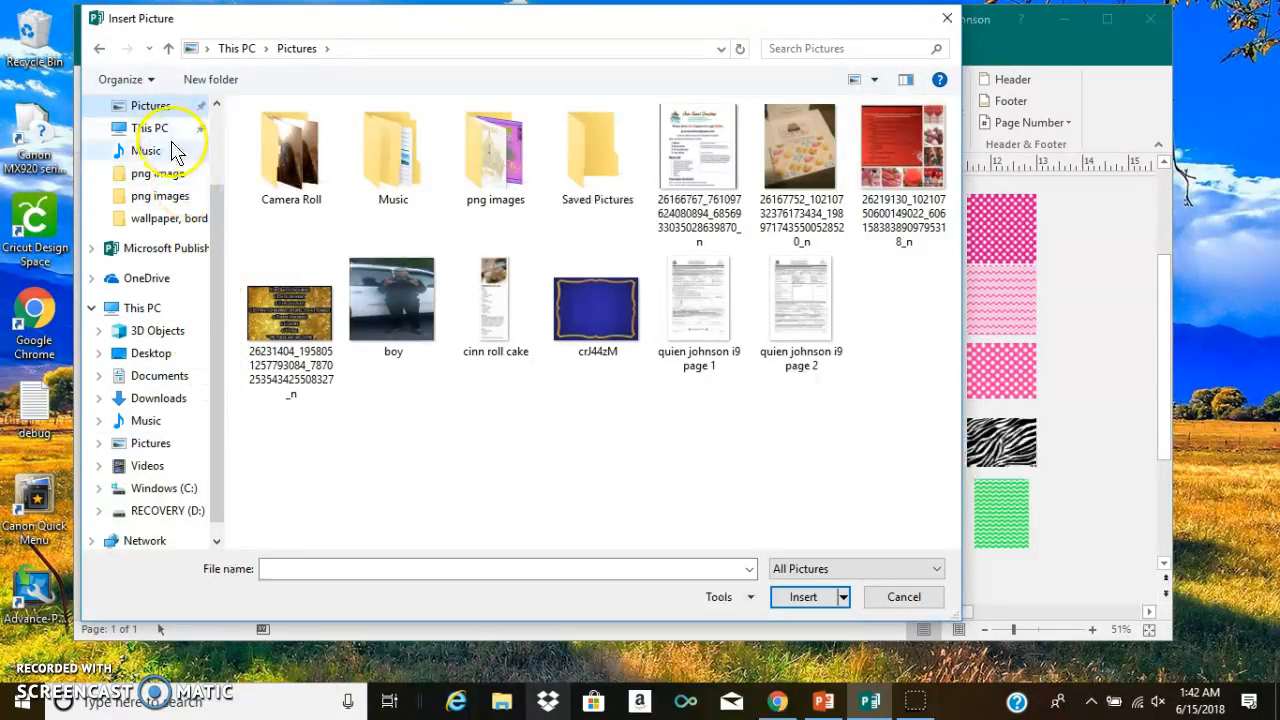
scroll(165, 135, up, 2)
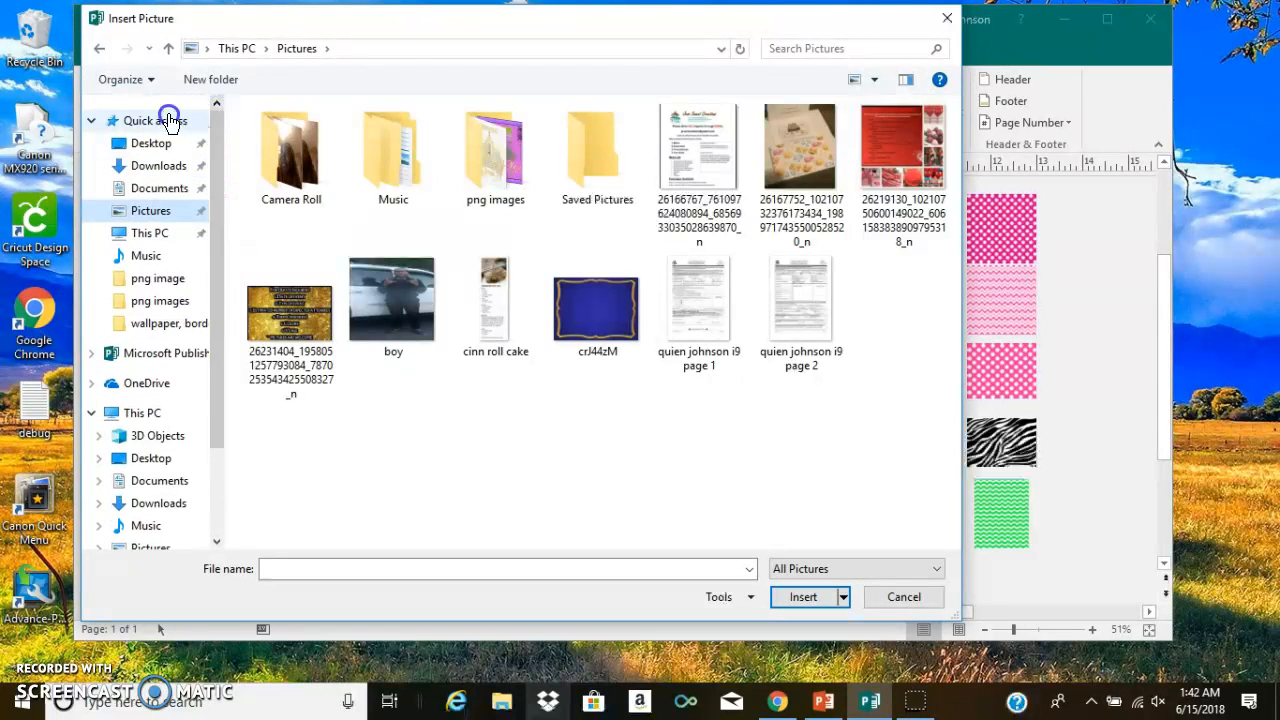
click(170, 120)
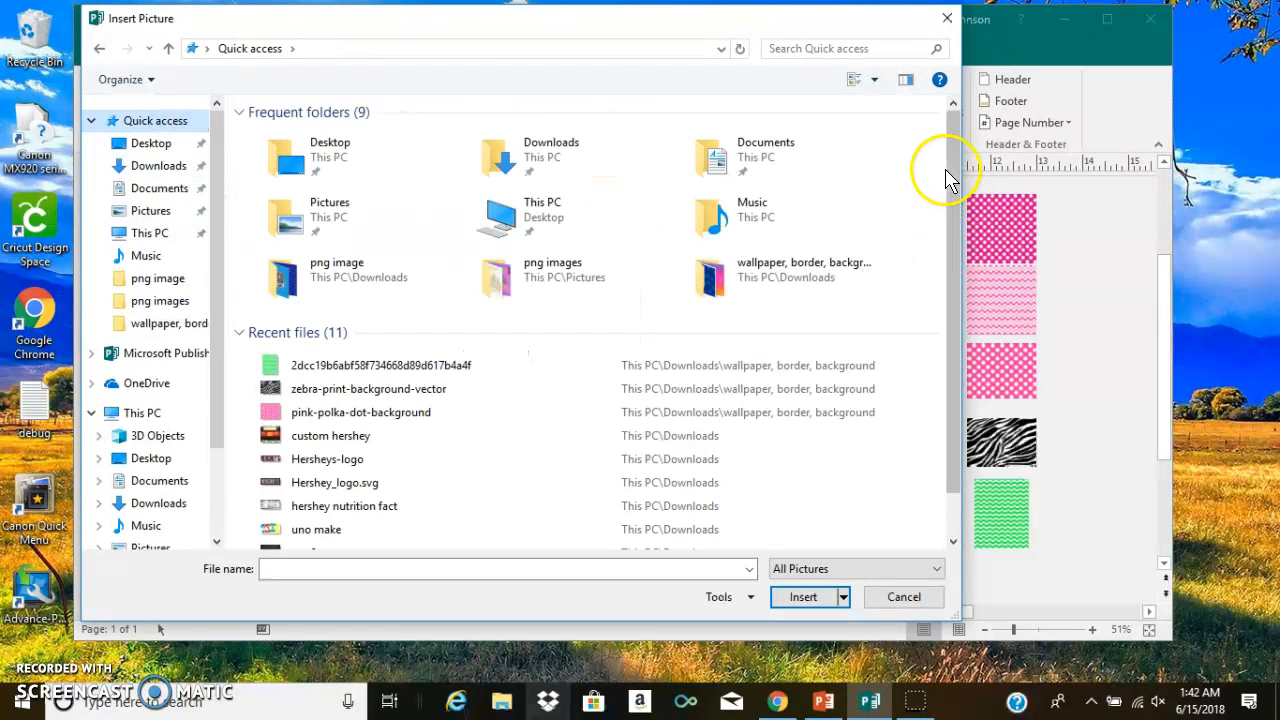
scroll(950, 180, down, 2)
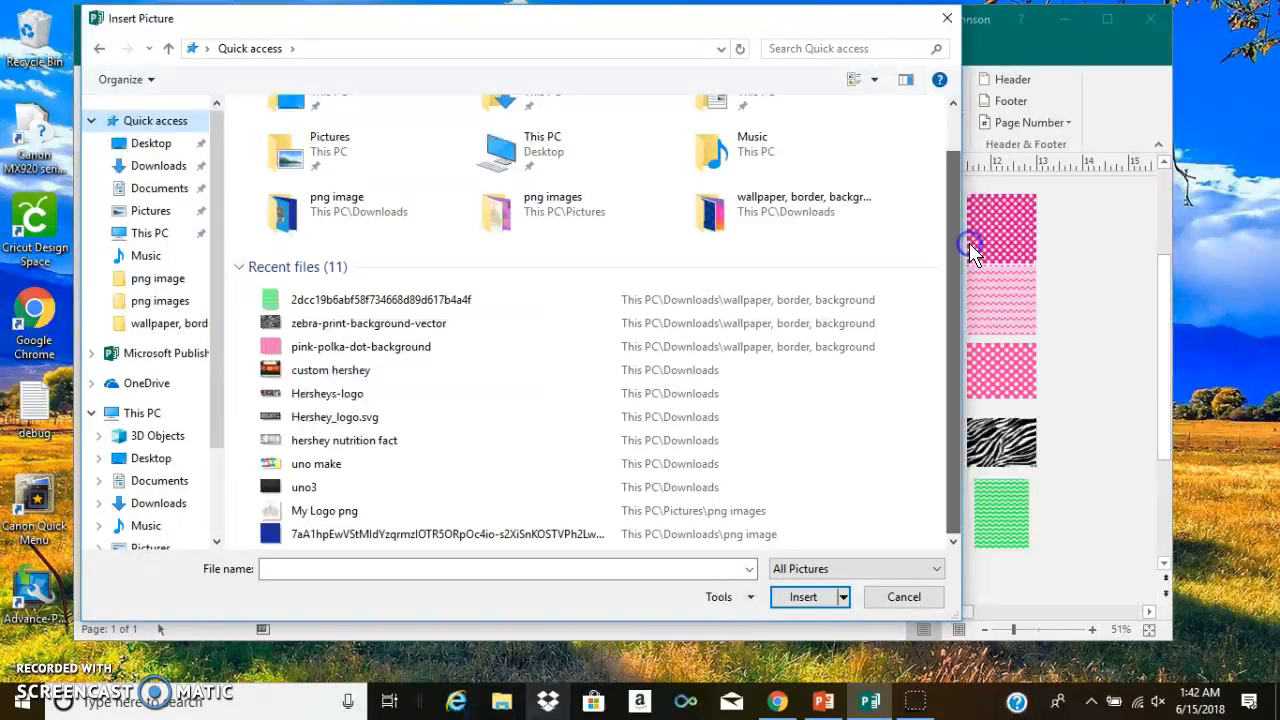
click(345, 395)
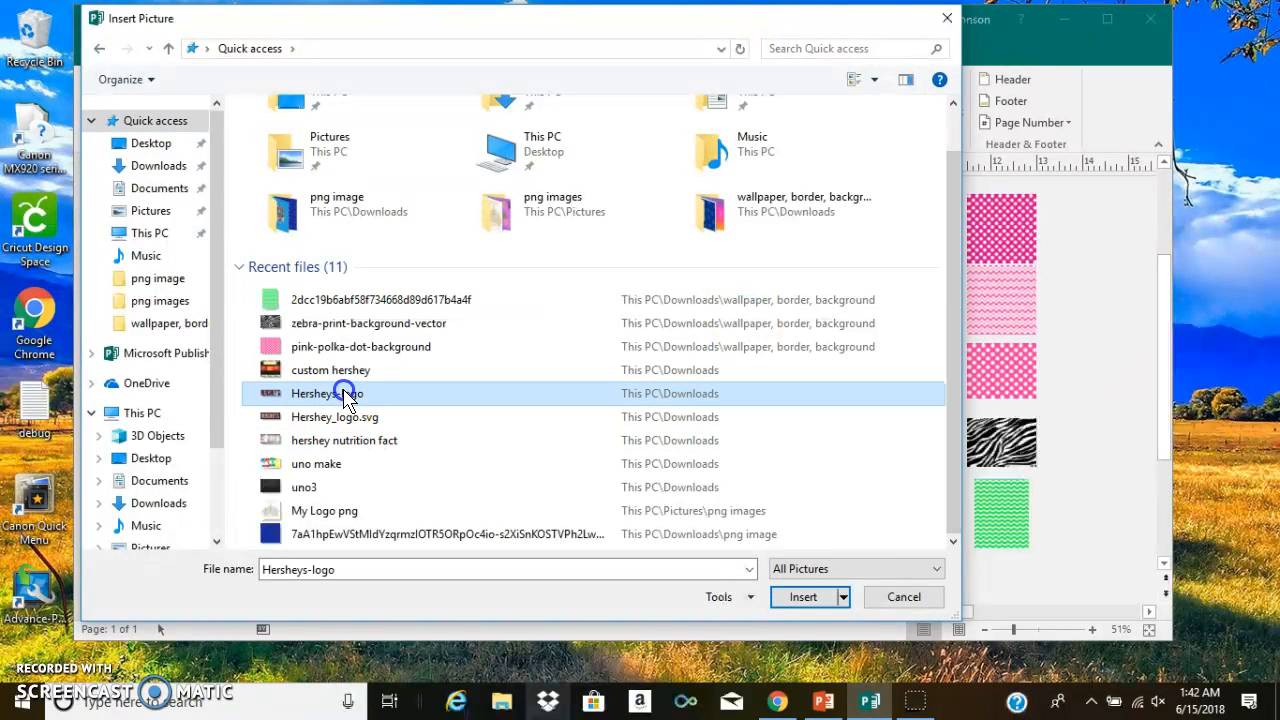
click(806, 603)
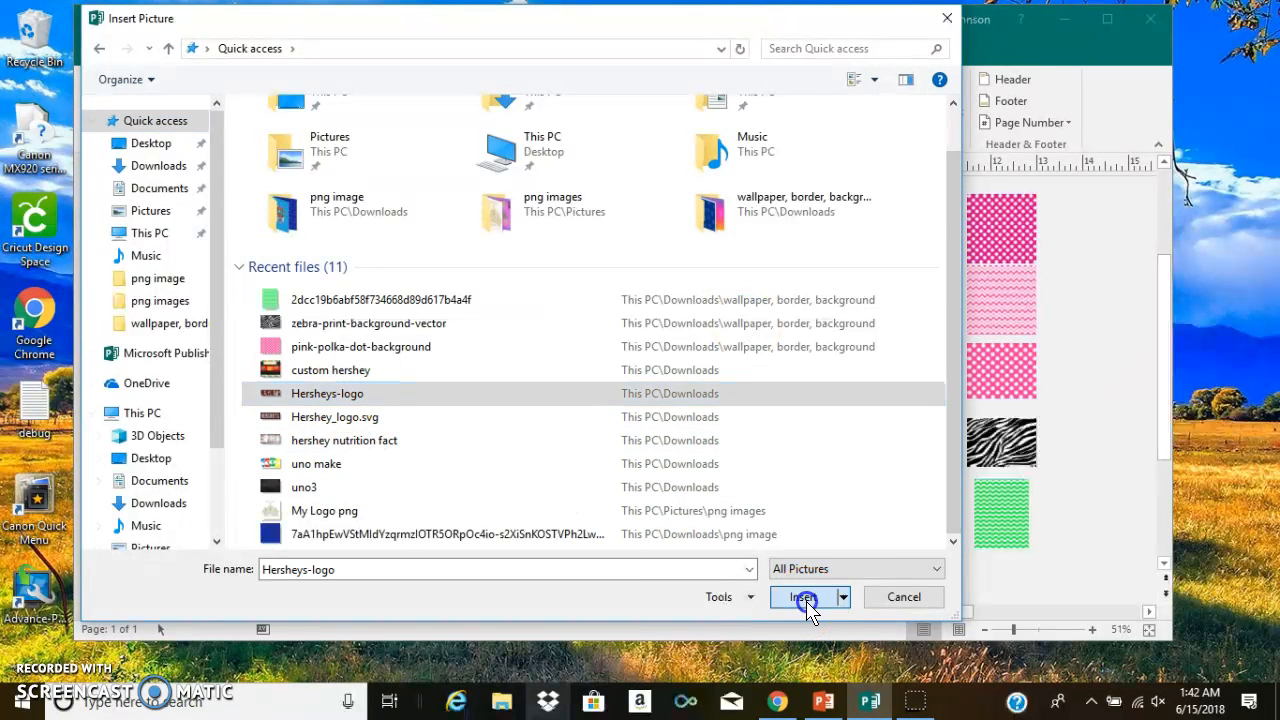
mouse_move(665, 410)
mouse_down()
mouse_move(688, 386)
mouse_move(652, 403)
mouse_move(662, 407)
mouse_up()
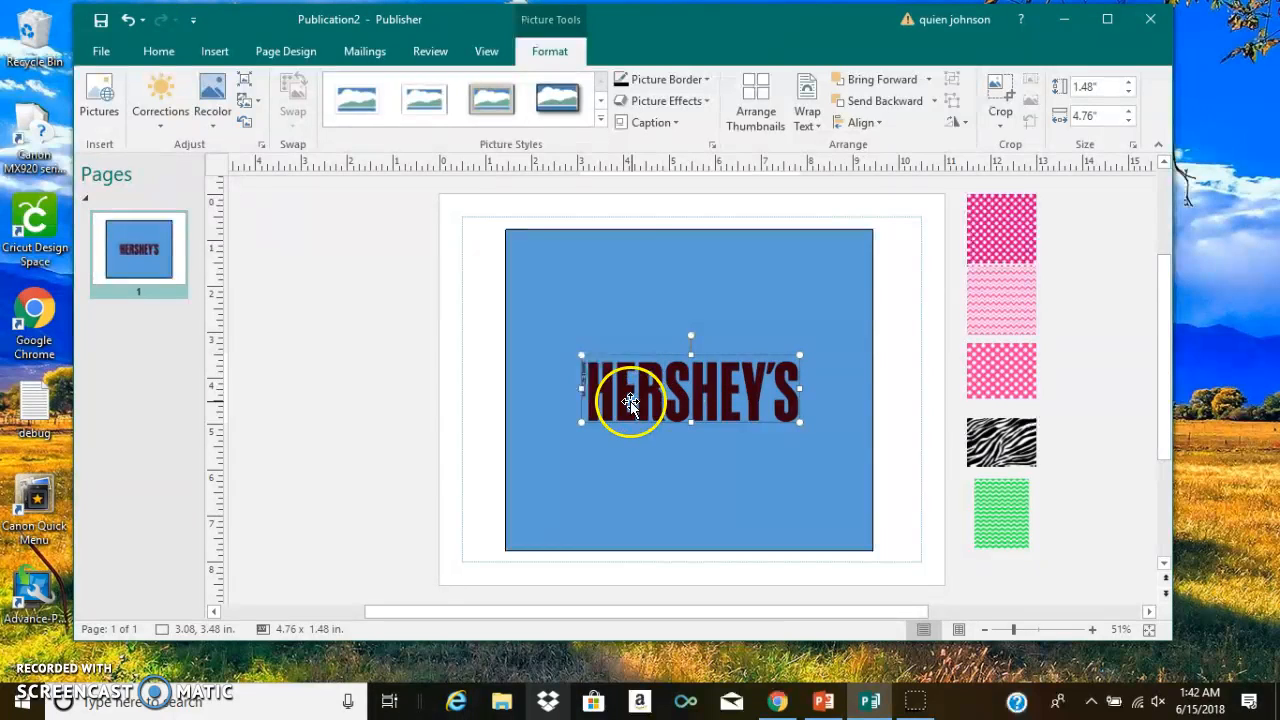
- Place the lighter pink polka-dot picture along the blue rectangle's upper edge and stretch it to 8 inches wide and about 2.15 inches high
click(595, 275)
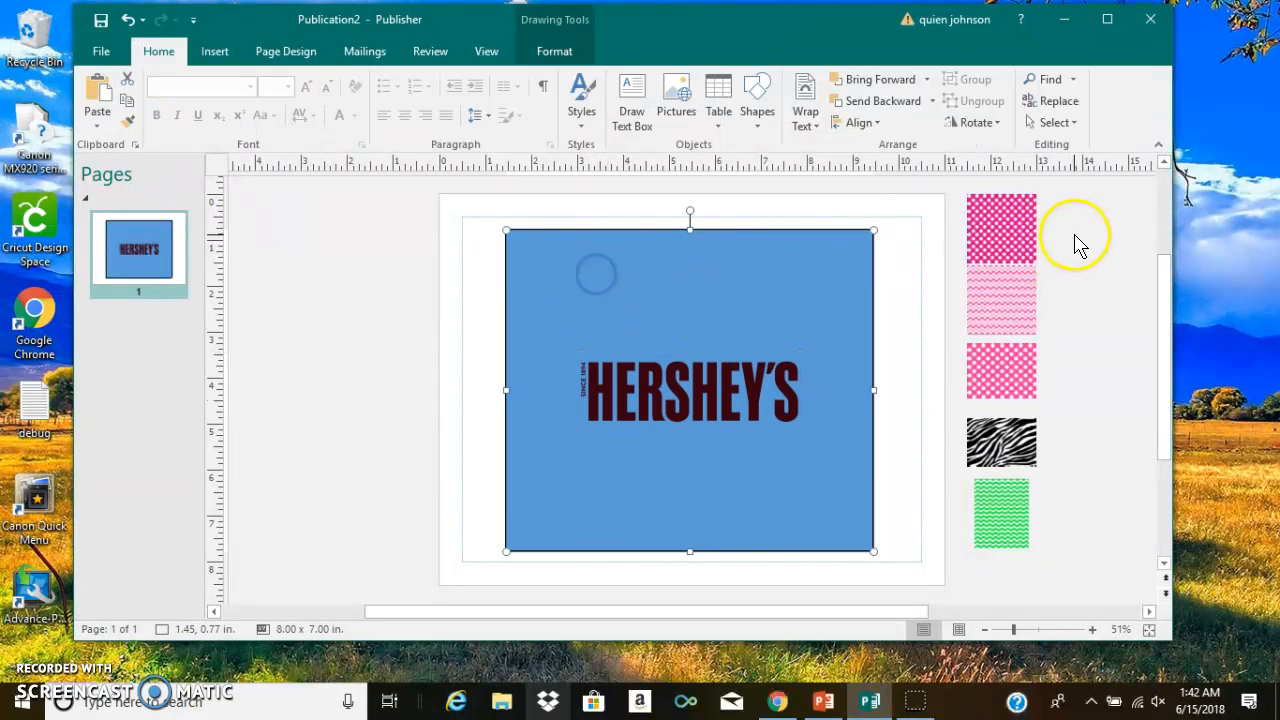
click(1015, 245)
drag(1003, 371, 554, 260)
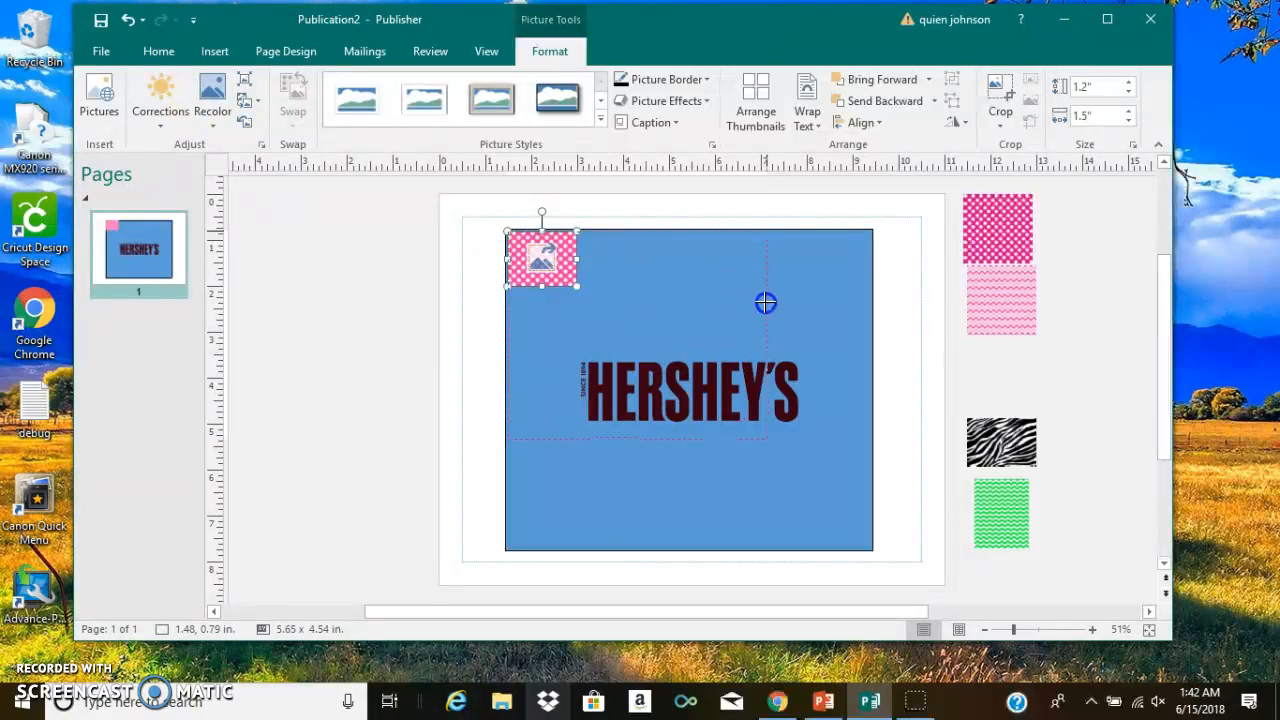
drag(867, 290, 871, 290)
drag(690, 520, 669, 327)
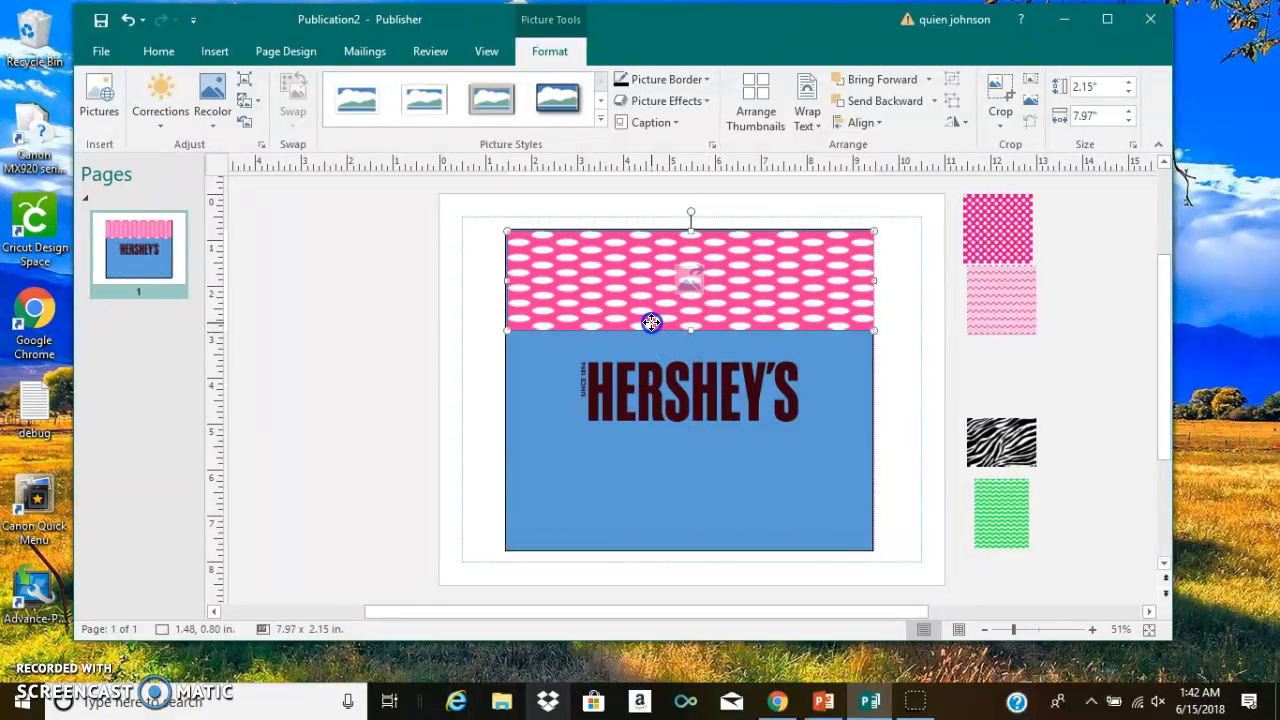
click(555, 305)
drag(503, 279, 508, 280)
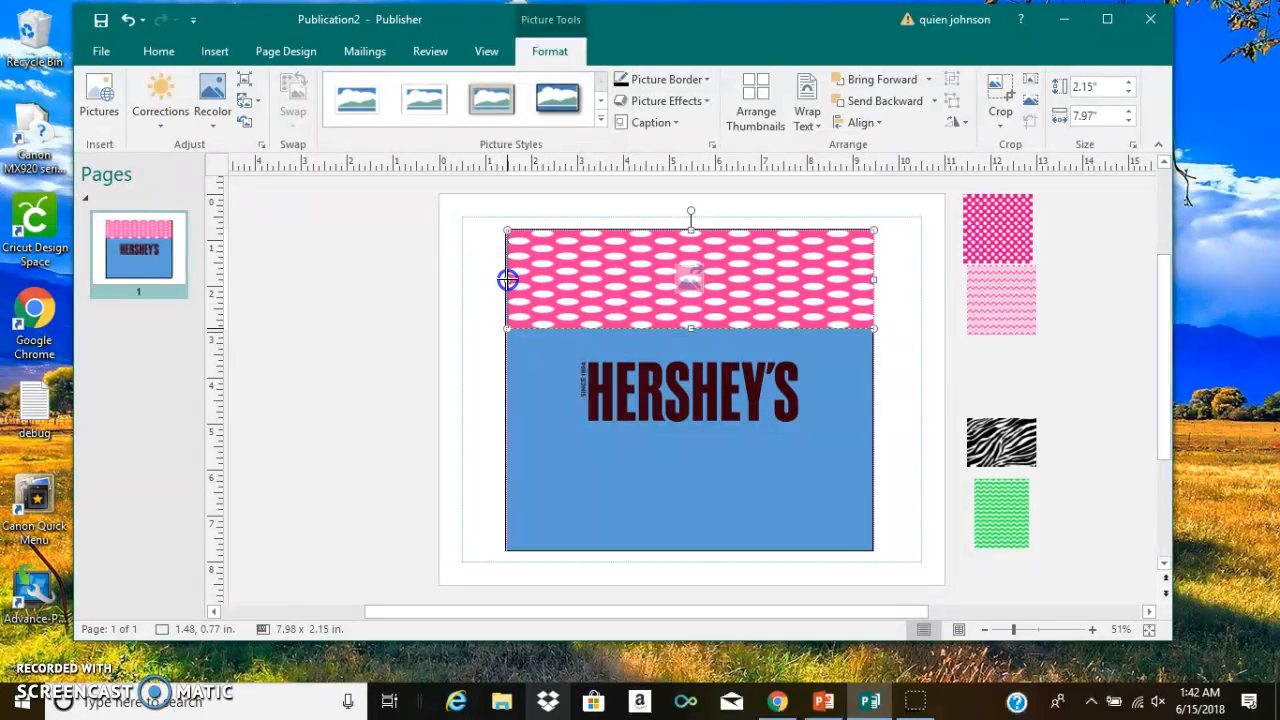
drag(508, 280, 505, 281)
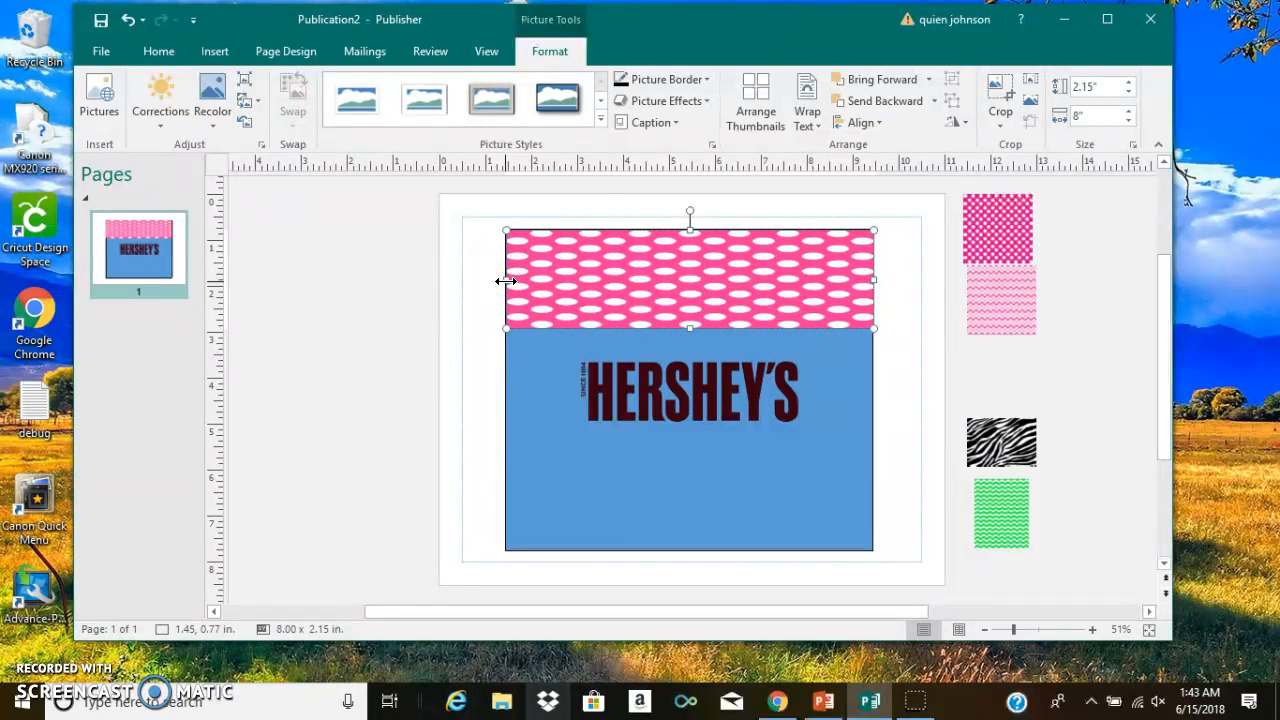
- Place the zebra-print picture directly below the polka-dot strip and stretch it to about 7.95 by 2.56 inches across the rectangle
click(968, 397)
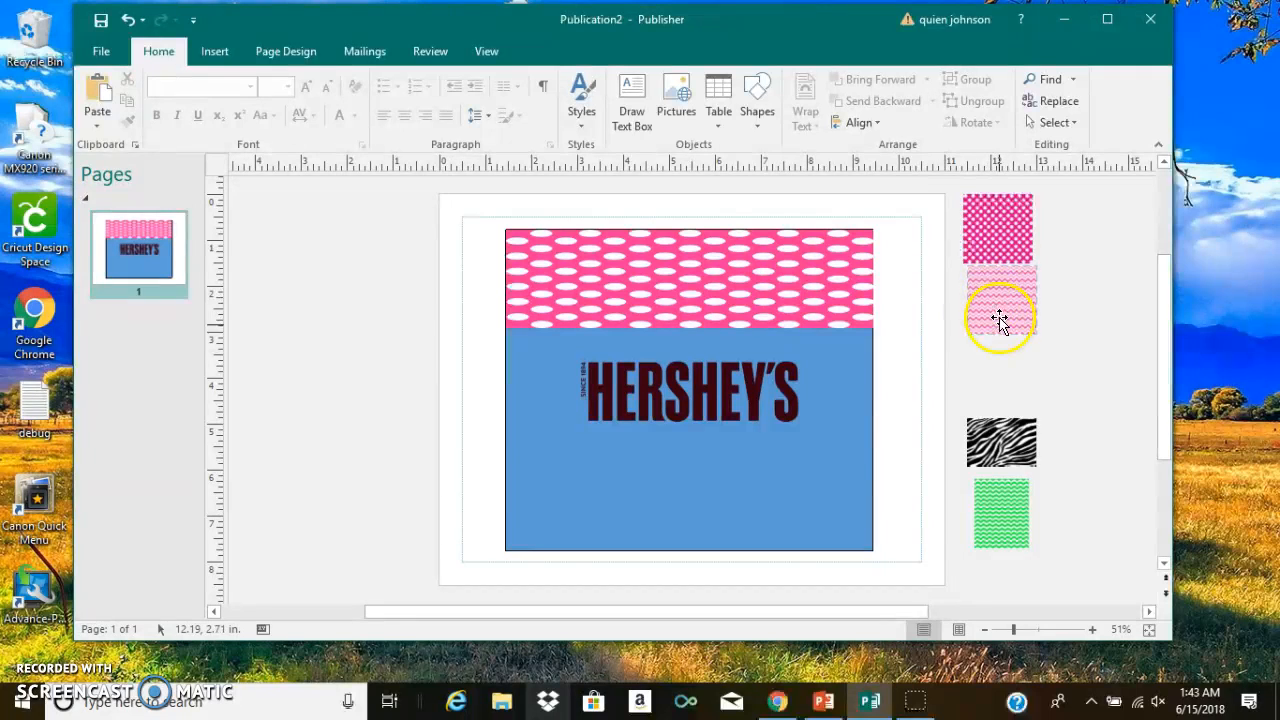
click(1007, 450)
drag(1007, 450, 542, 446)
drag(575, 387, 757, 385)
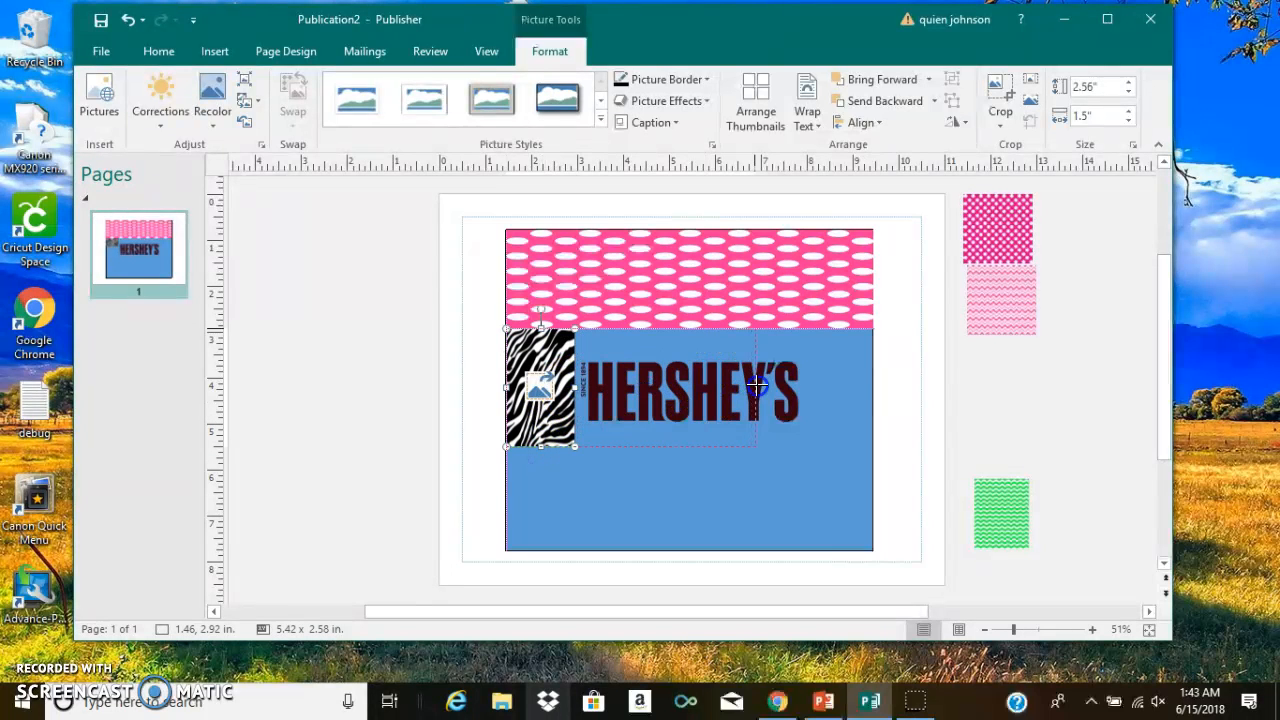
drag(860, 373, 873, 374)
- Place the green chevron picture below the zebra strip and stretch it to about 7.95 by 2.19 inches
drag(1010, 505, 532, 546)
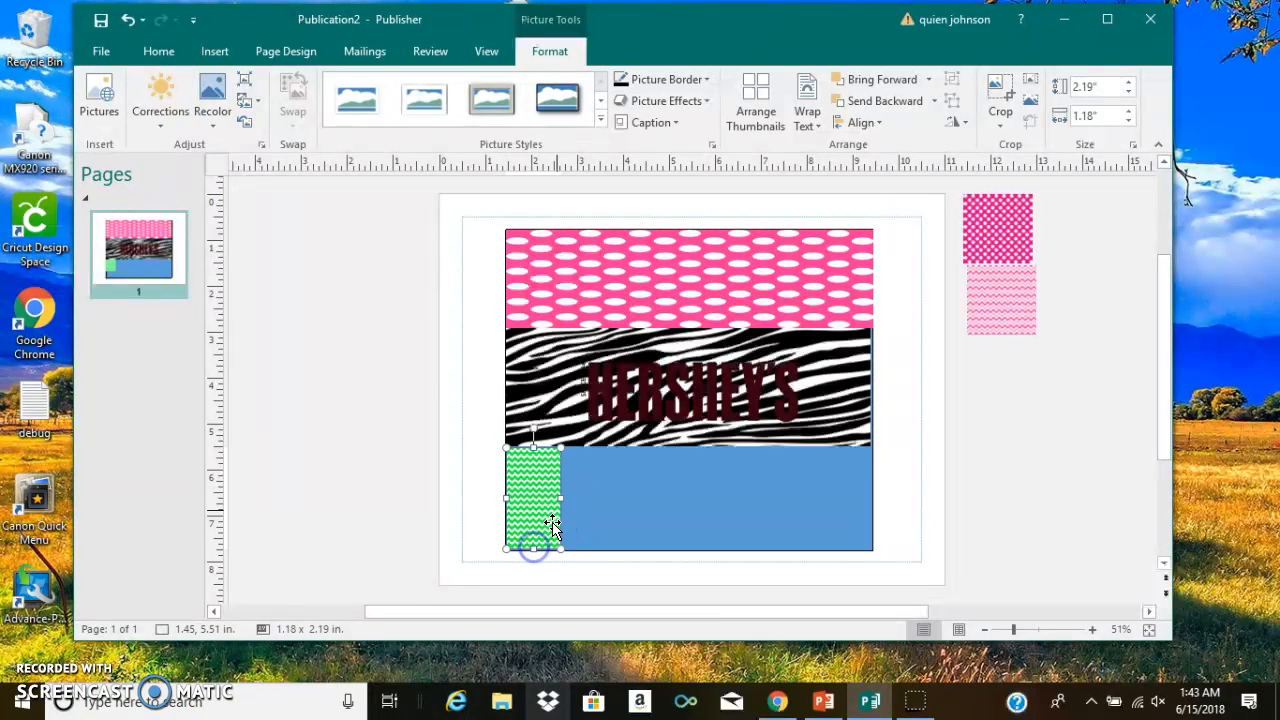
drag(563, 497, 872, 490)
- Widen the zebra strip to 8 inches so it reaches the blue rectangle's right edge
click(846, 408)
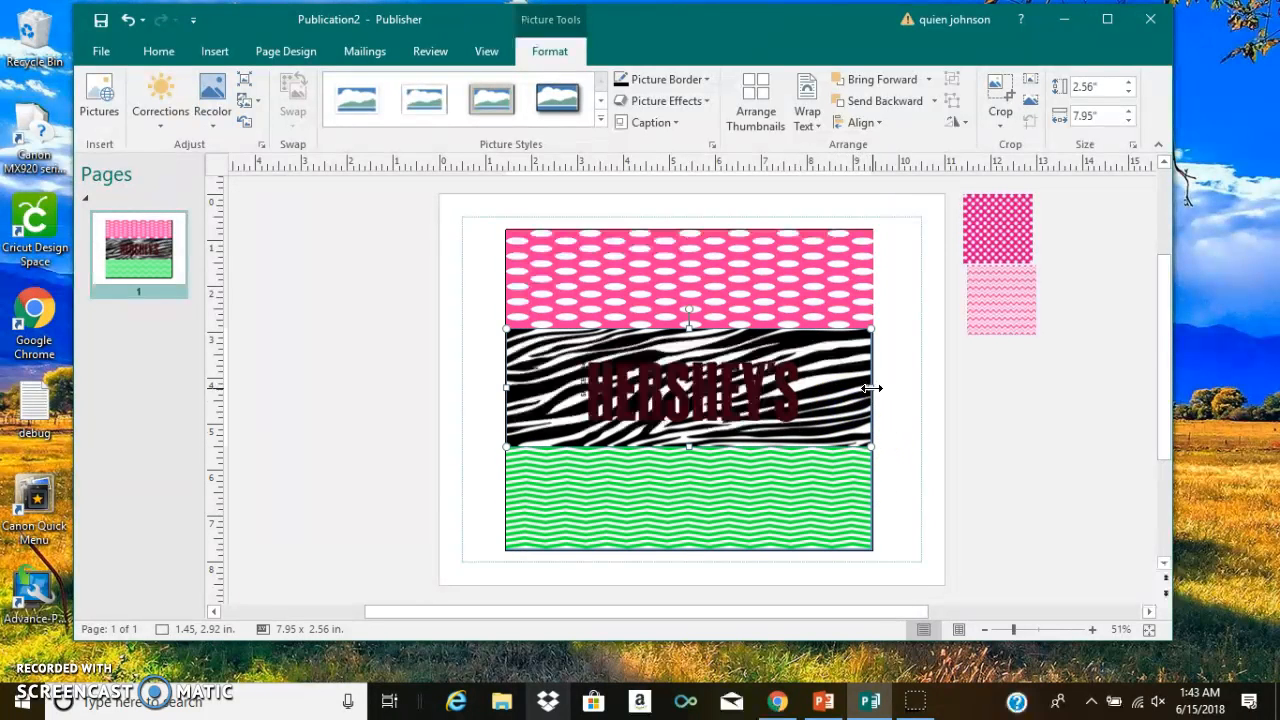
drag(872, 388, 875, 392)
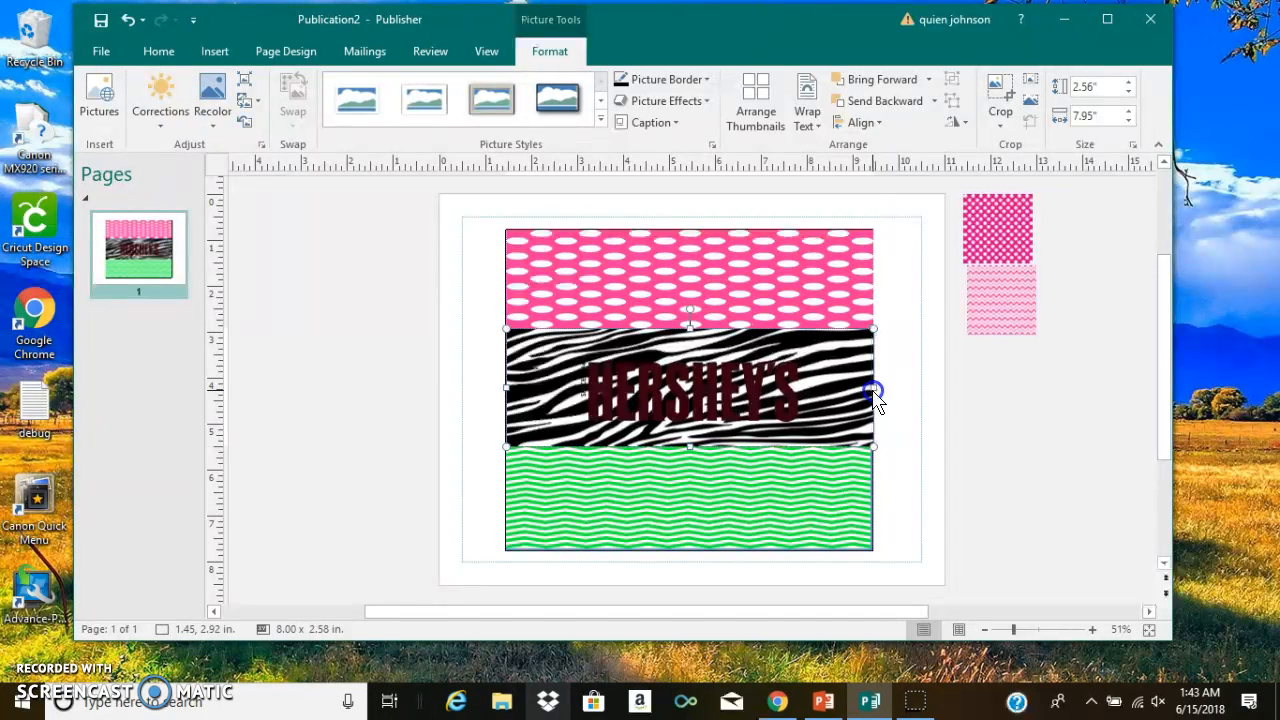
click(910, 398)
click(990, 418)
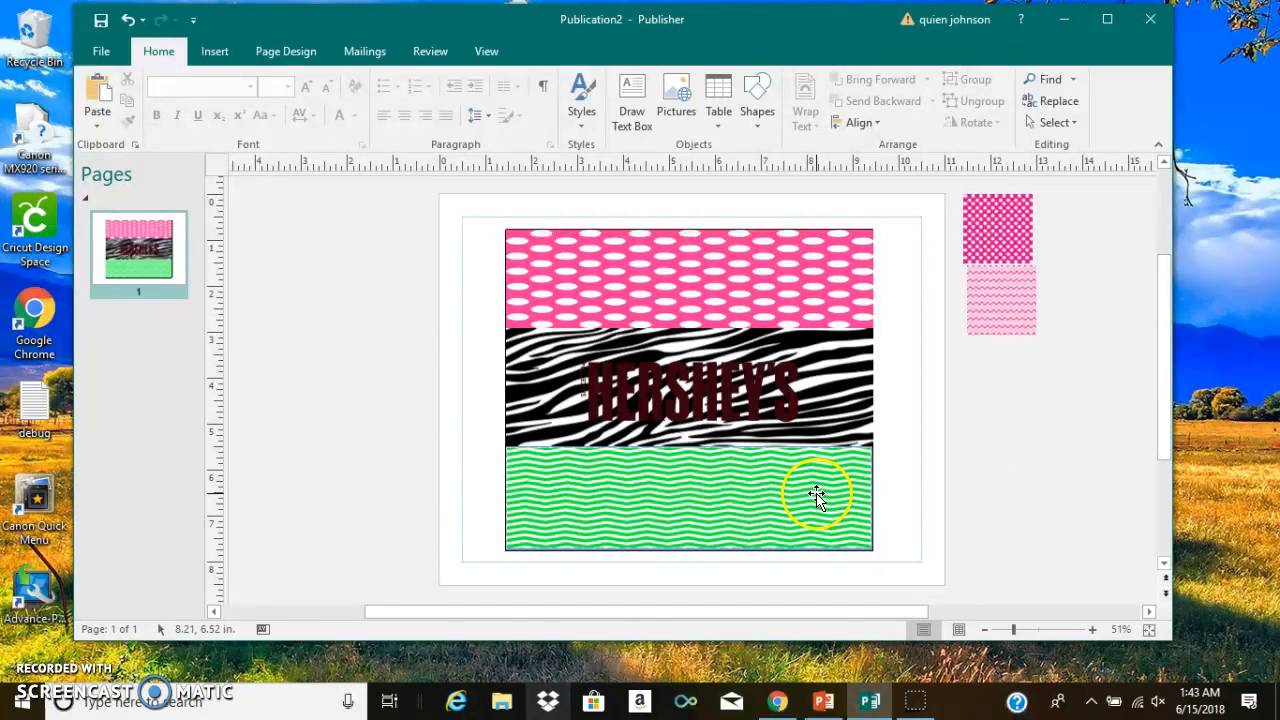
click(761, 505)
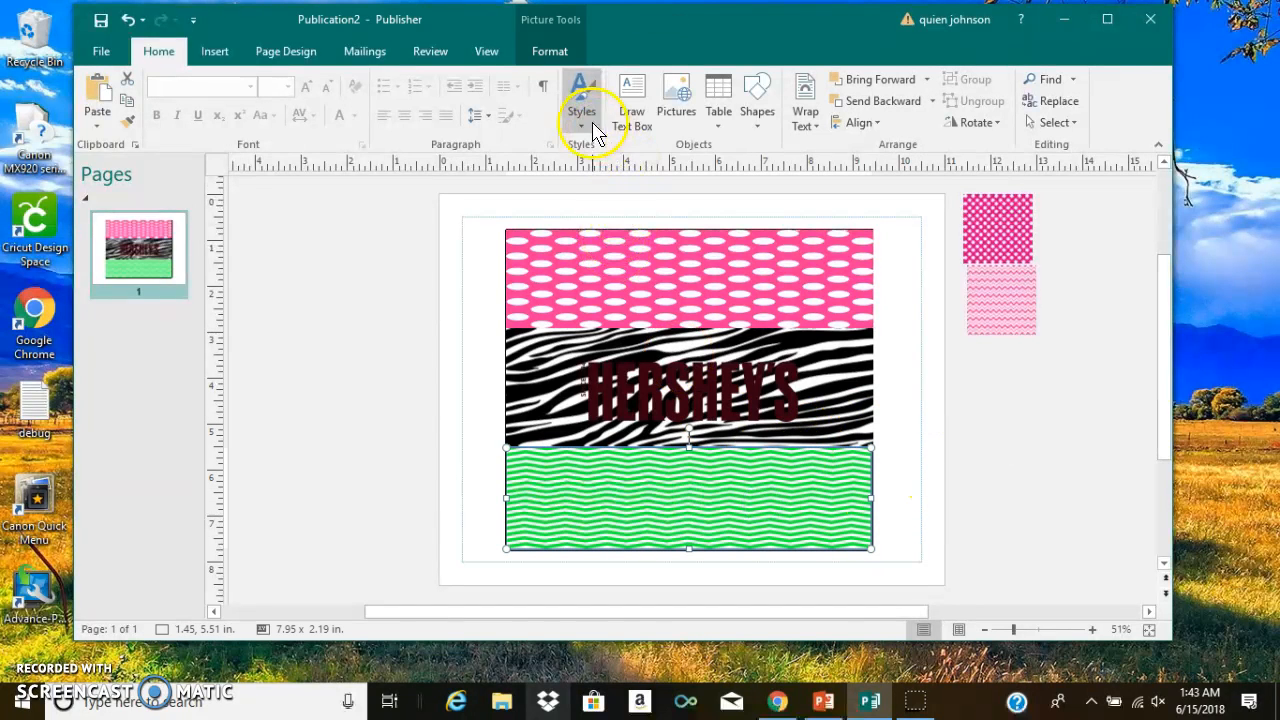
click(551, 56)
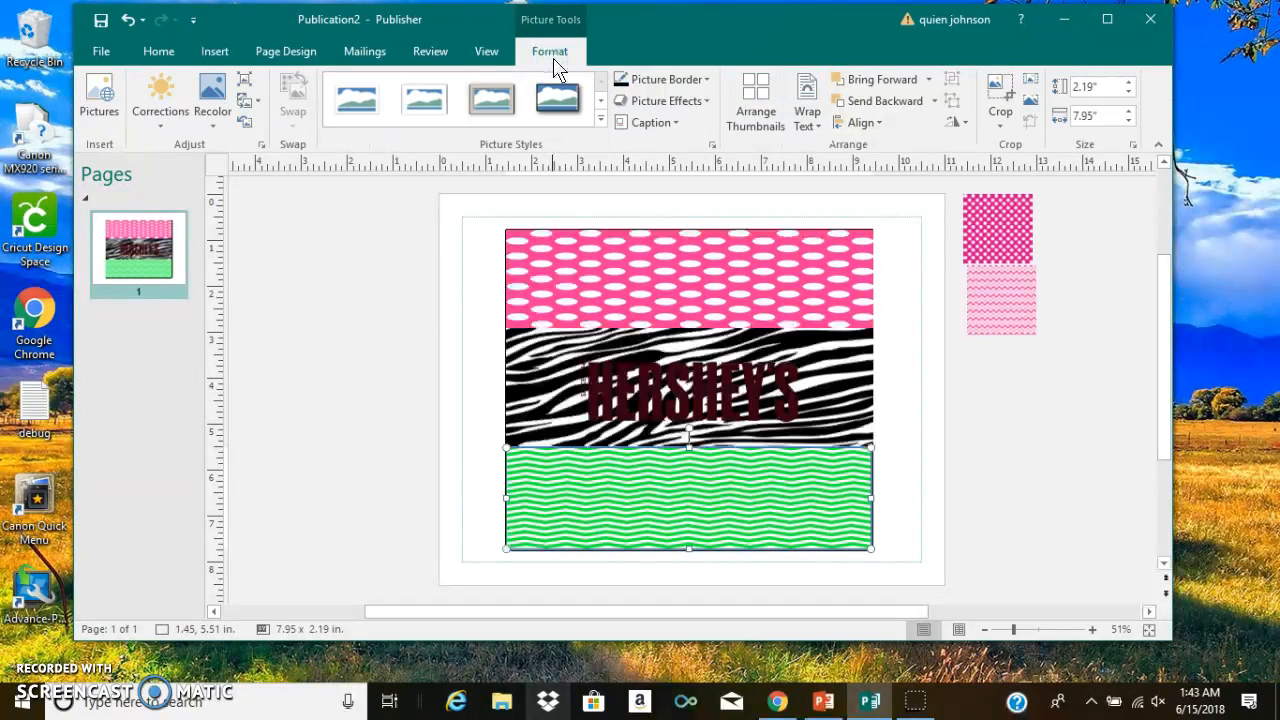
click(511, 62)
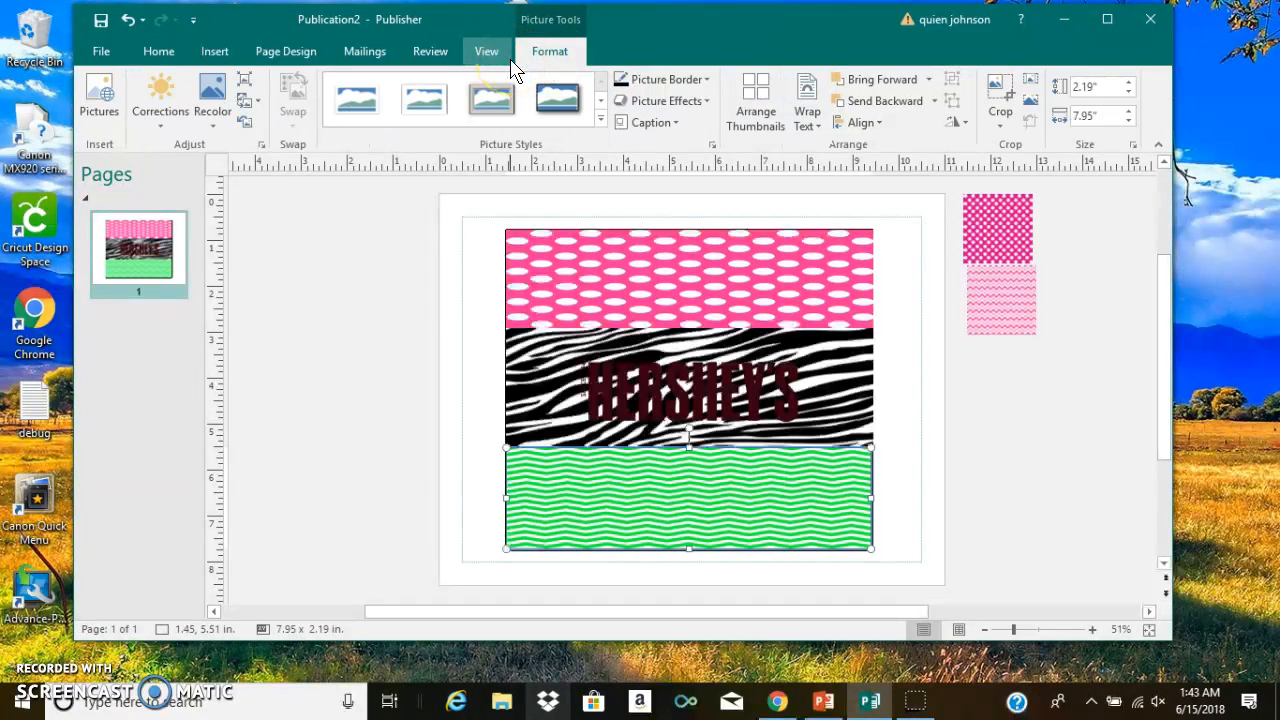
key(XF86AudioMute)
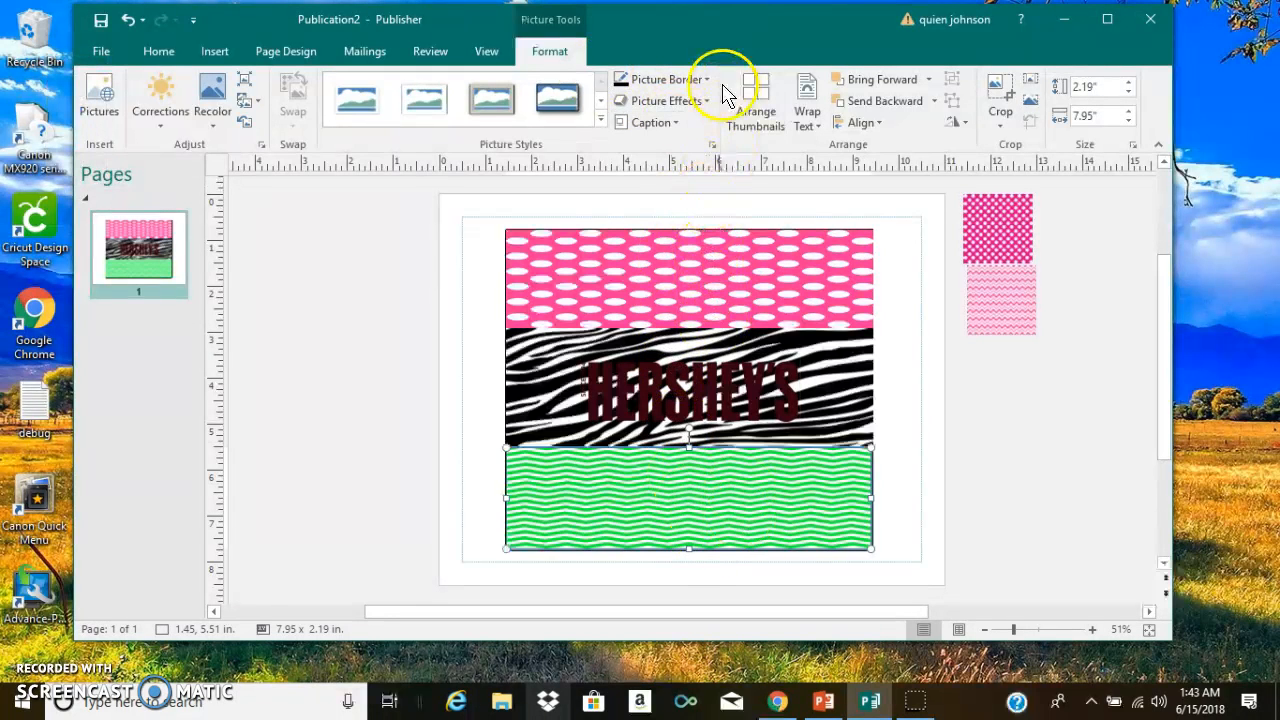
right_click(671, 496)
click(550, 52)
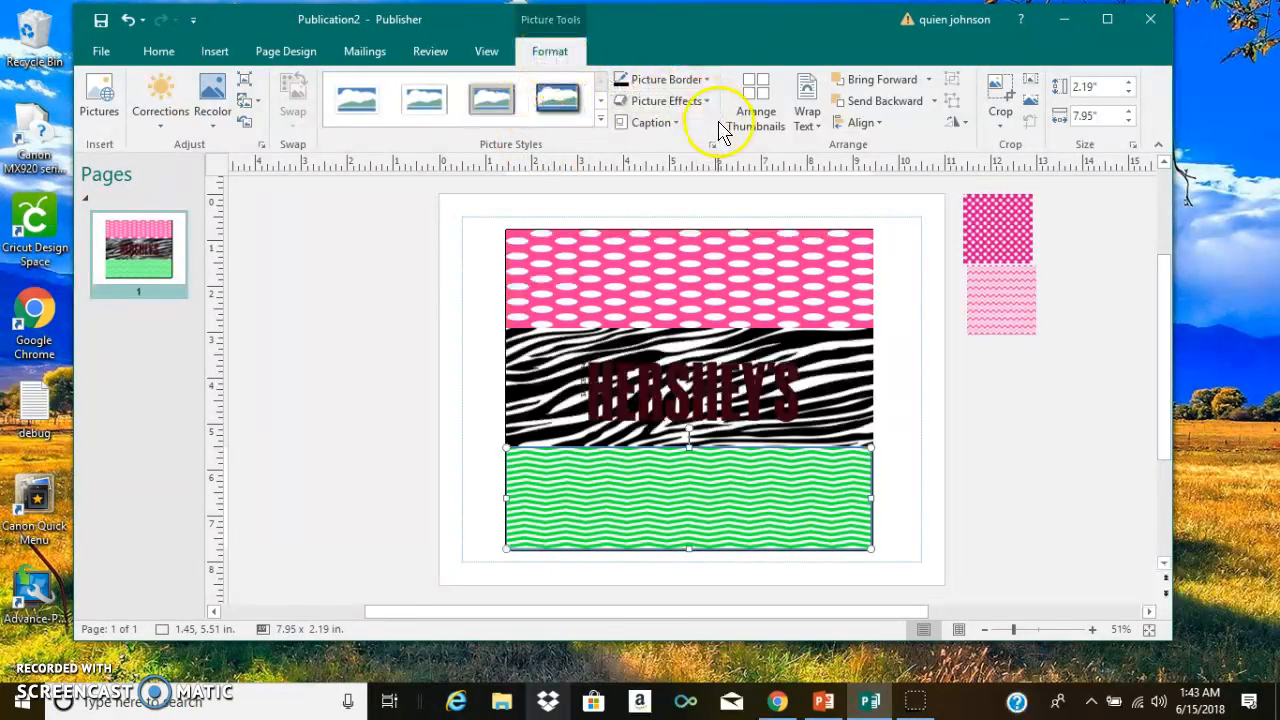
click(334, 322)
click(981, 477)
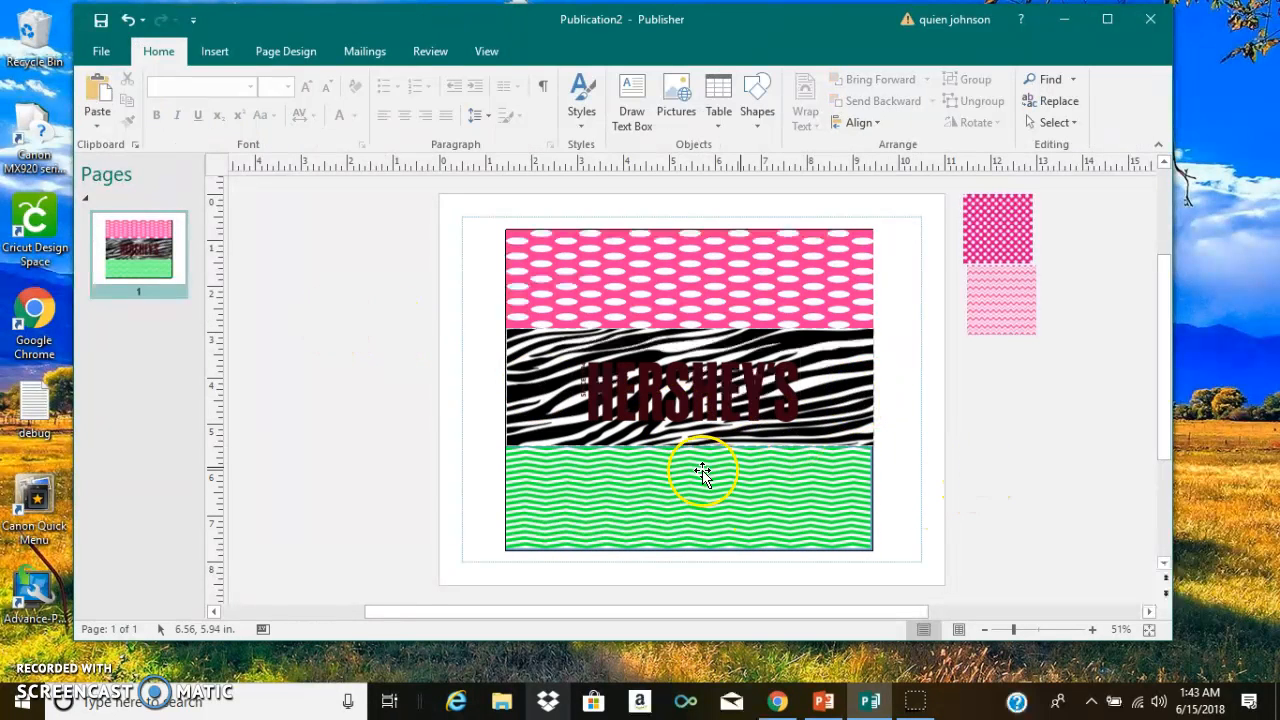
- Shorten the zebra strip from its lower edge and extend the green chevron strip up to meet it, about 2.40 inches high
click(557, 424)
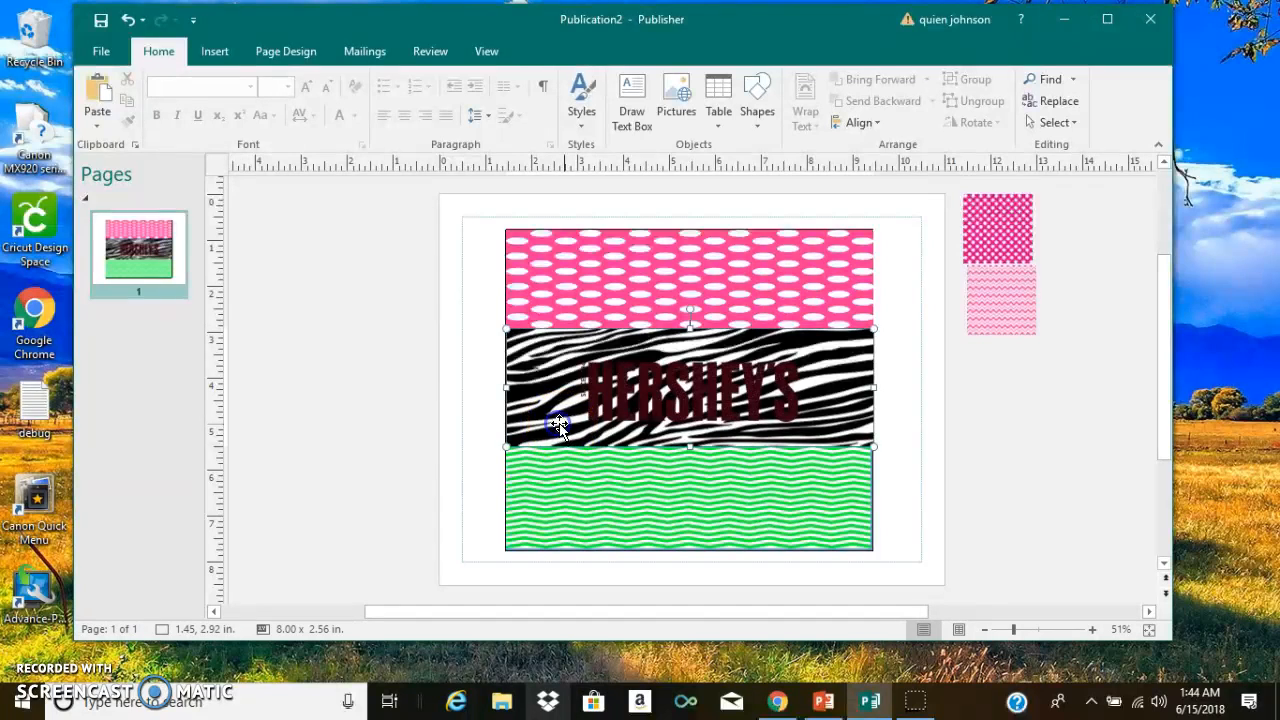
drag(691, 447, 691, 438)
click(691, 466)
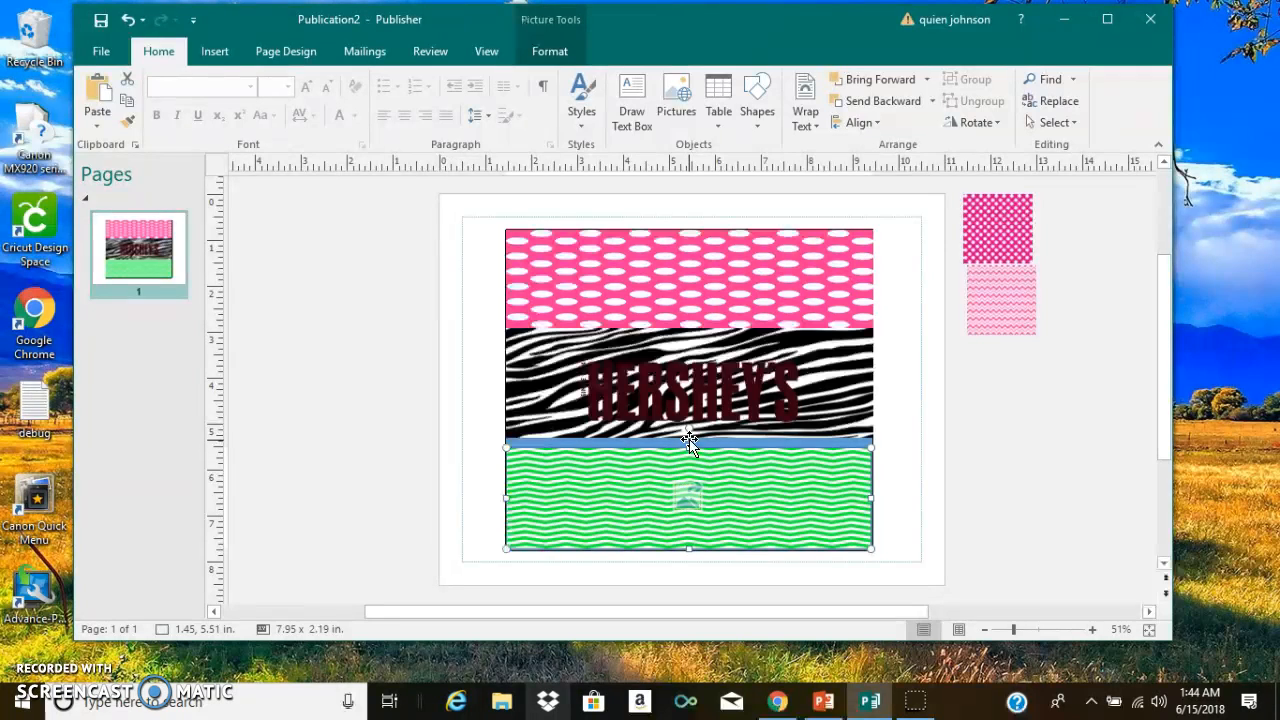
drag(688, 447, 689, 437)
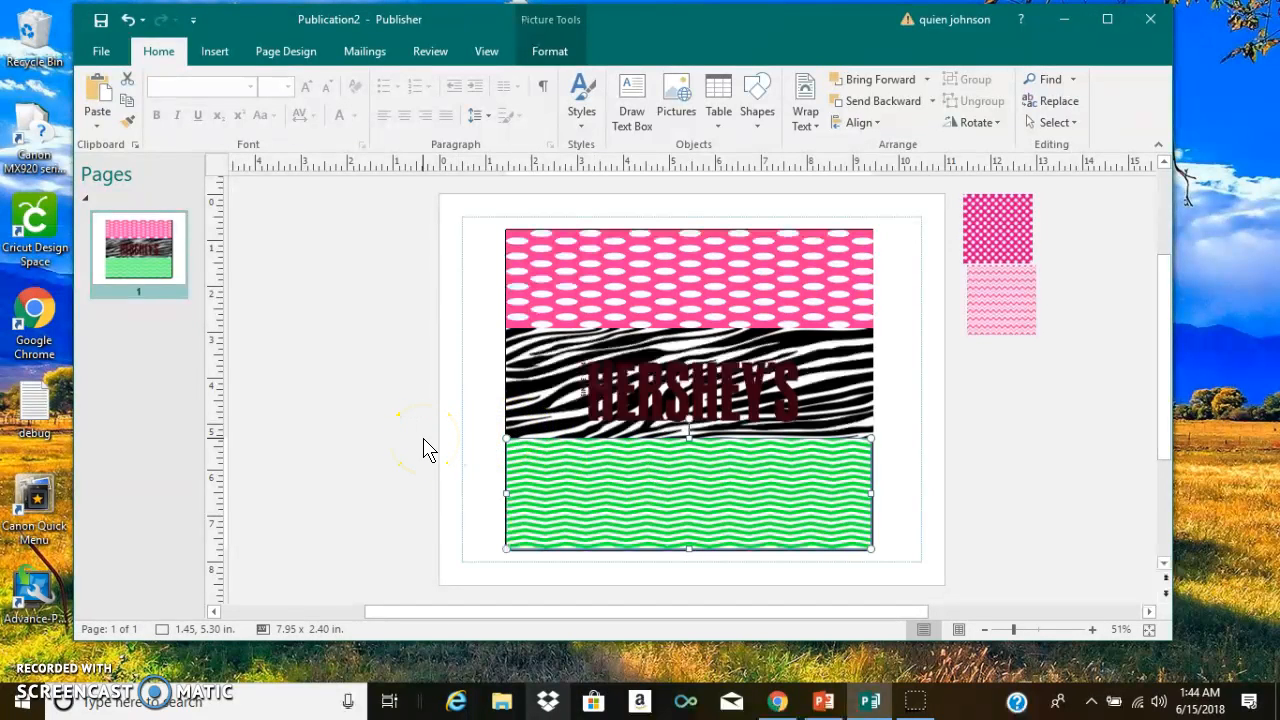
click(817, 541)
- Move the HERSHEY'S logo slightly upward to centre it on the zebra strip
click(686, 400)
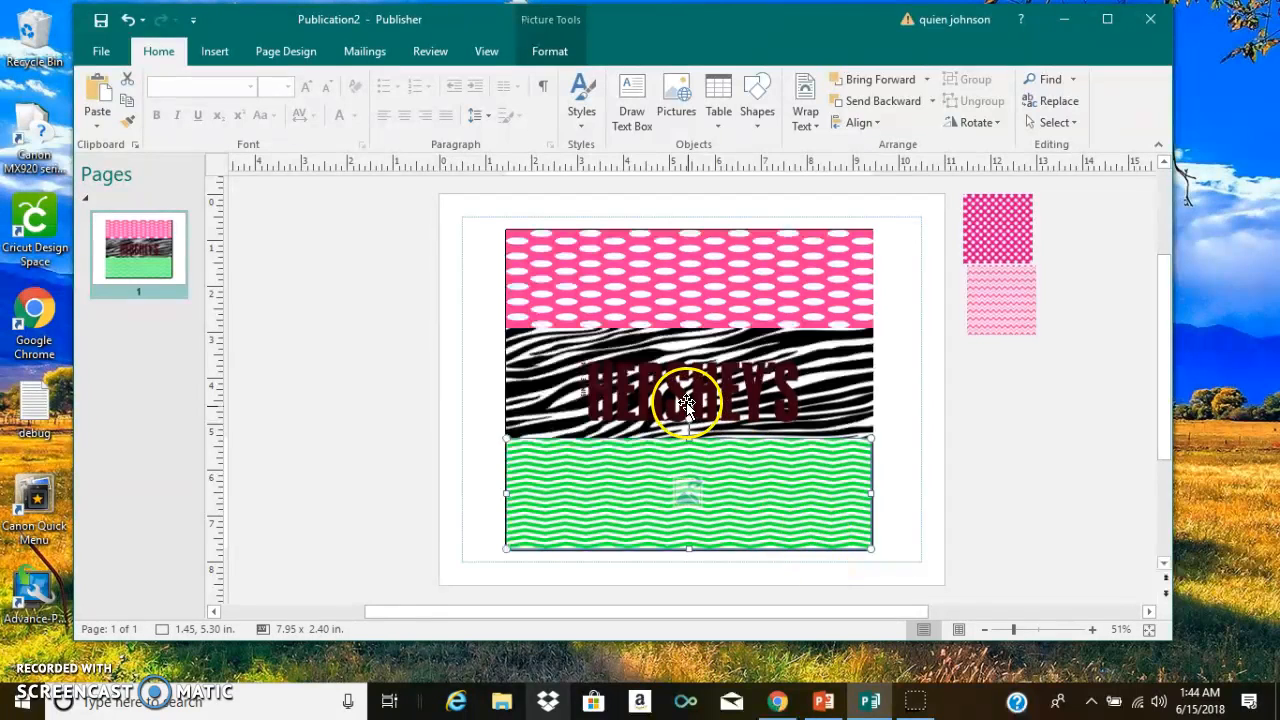
drag(686, 397, 690, 398)
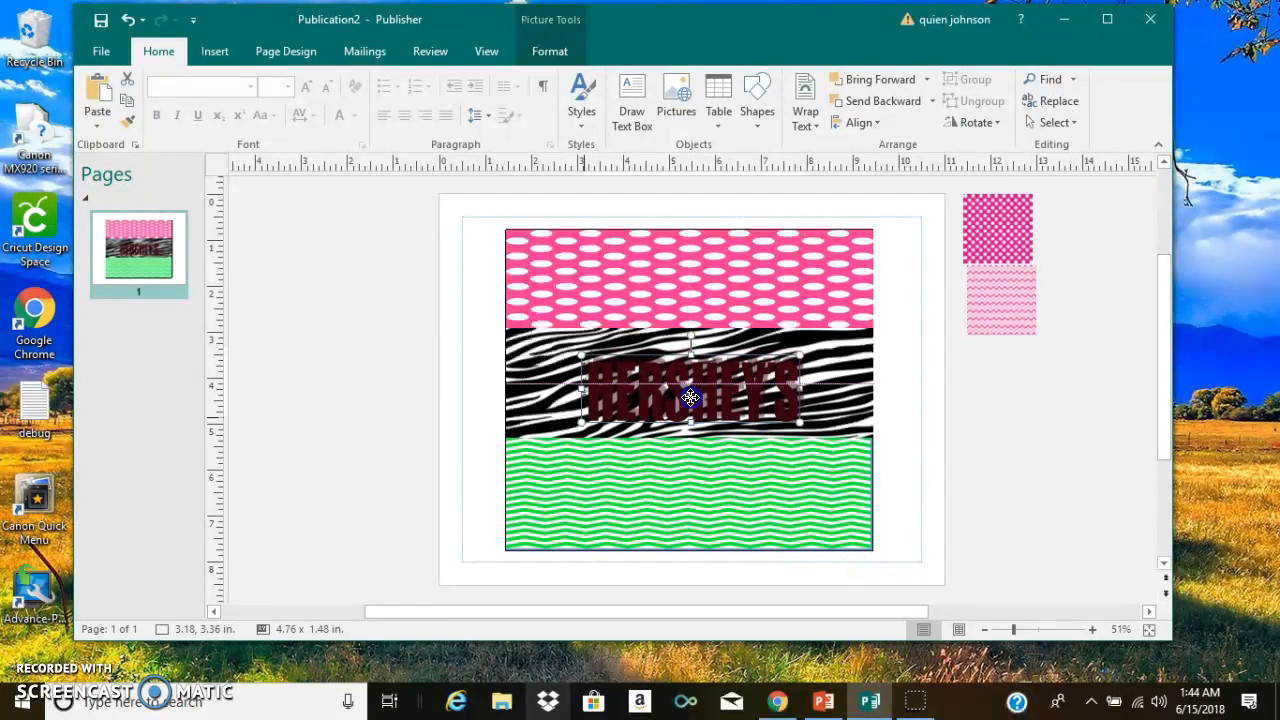
click(626, 391)
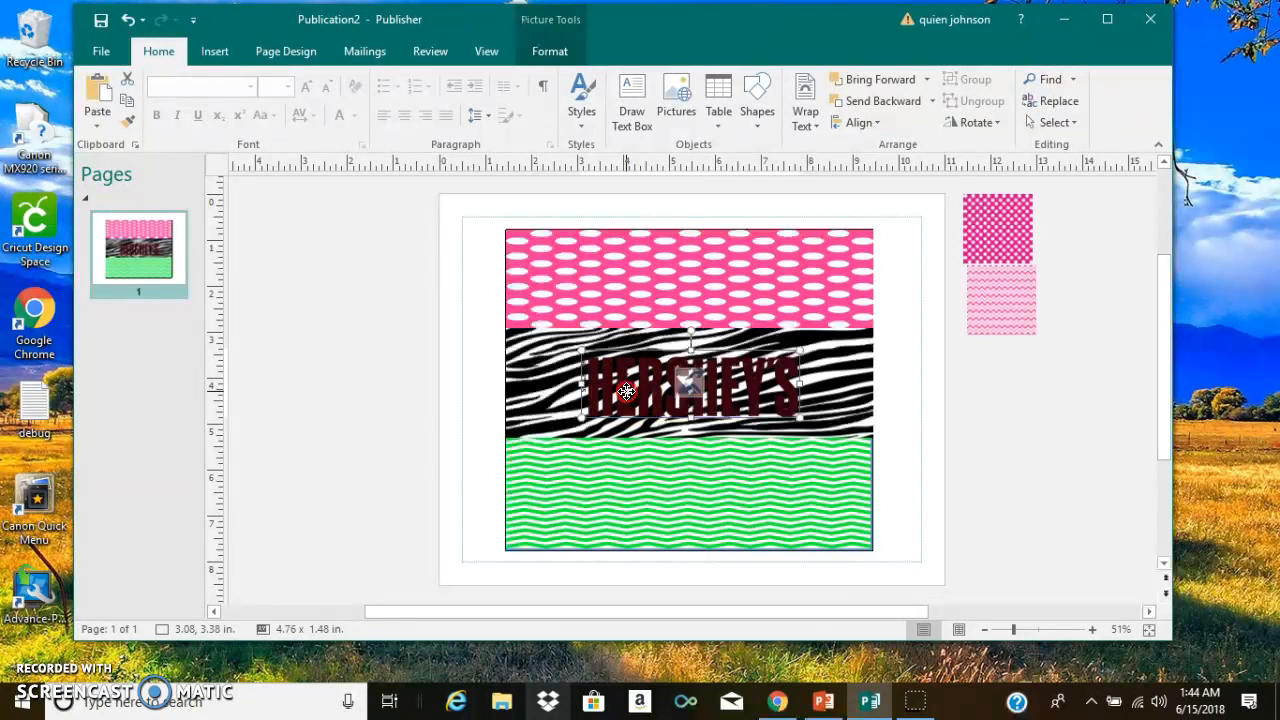
right_click(627, 393)
click(570, 364)
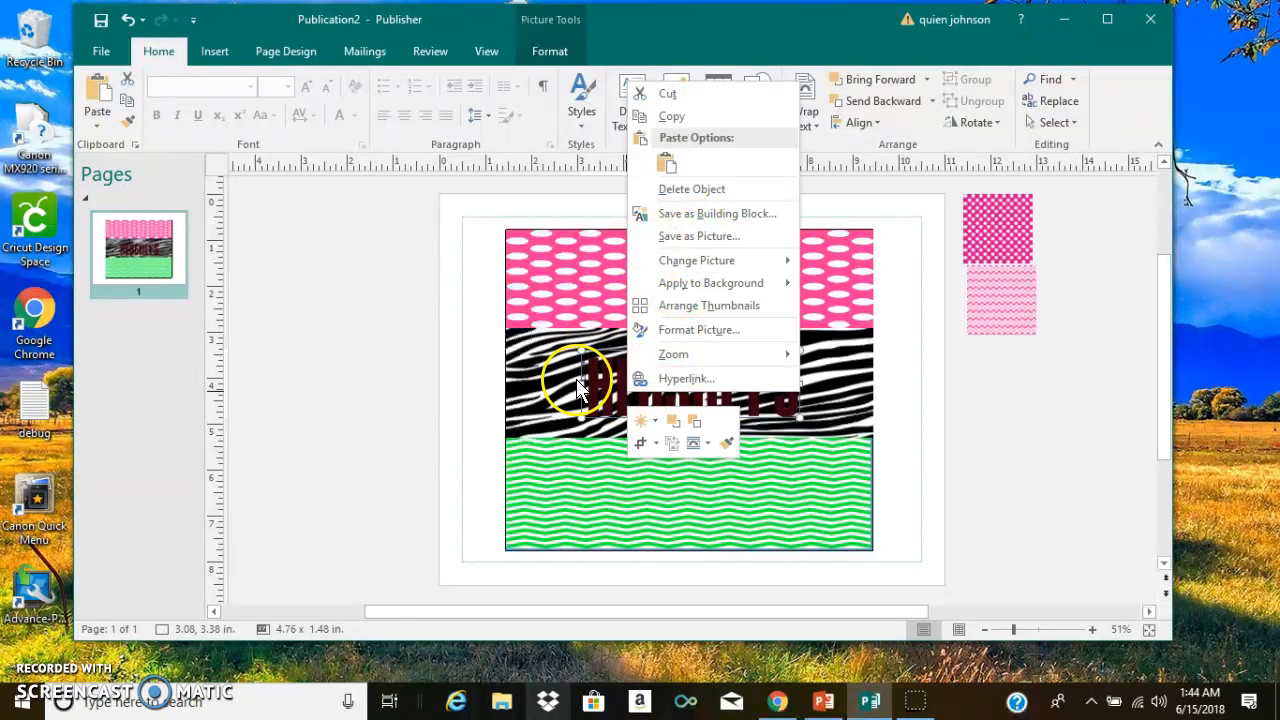
- Recolor the HERSHEY'S logo with a bright pink from the standard colours that matches the upper strip
click(540, 55)
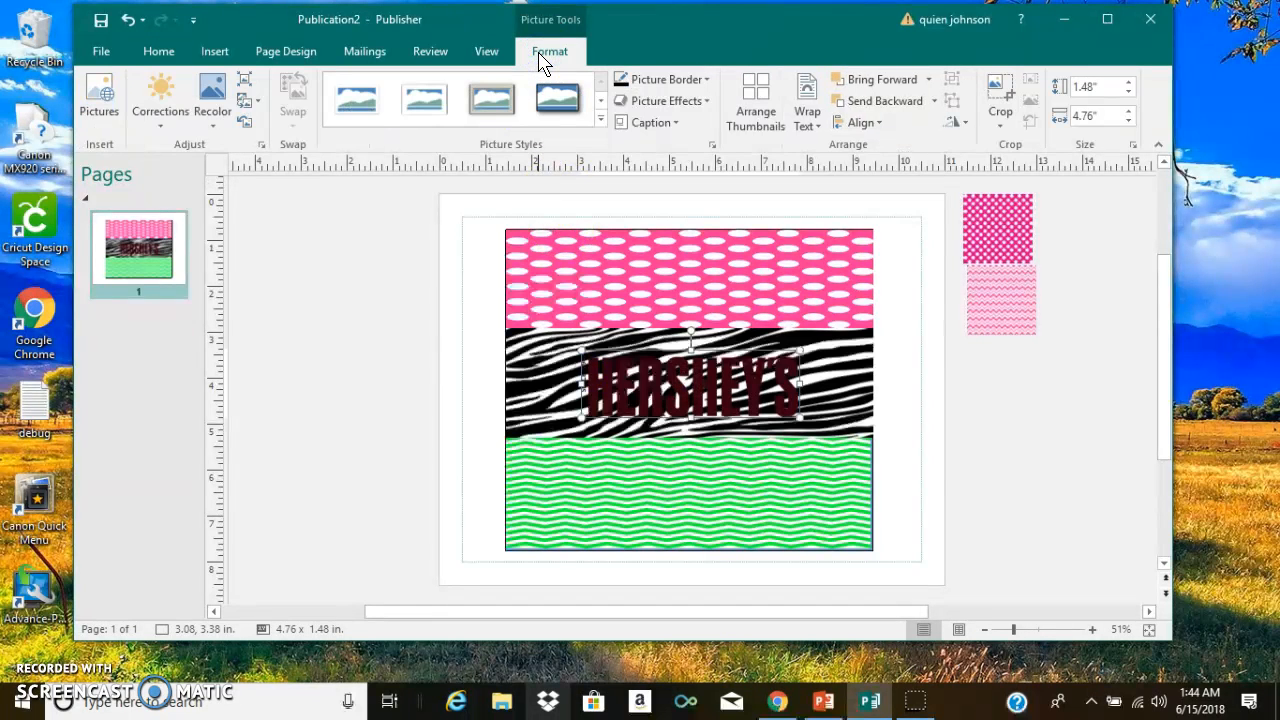
key(XF86AudioMute)
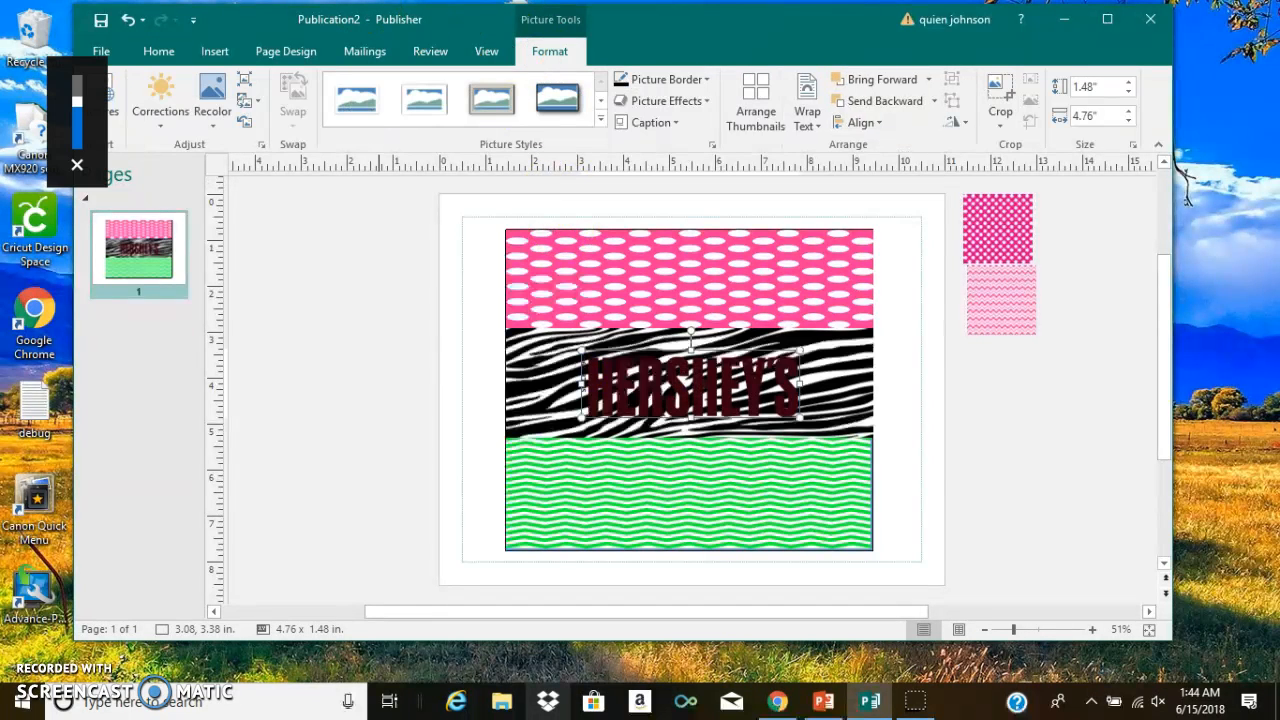
click(214, 118)
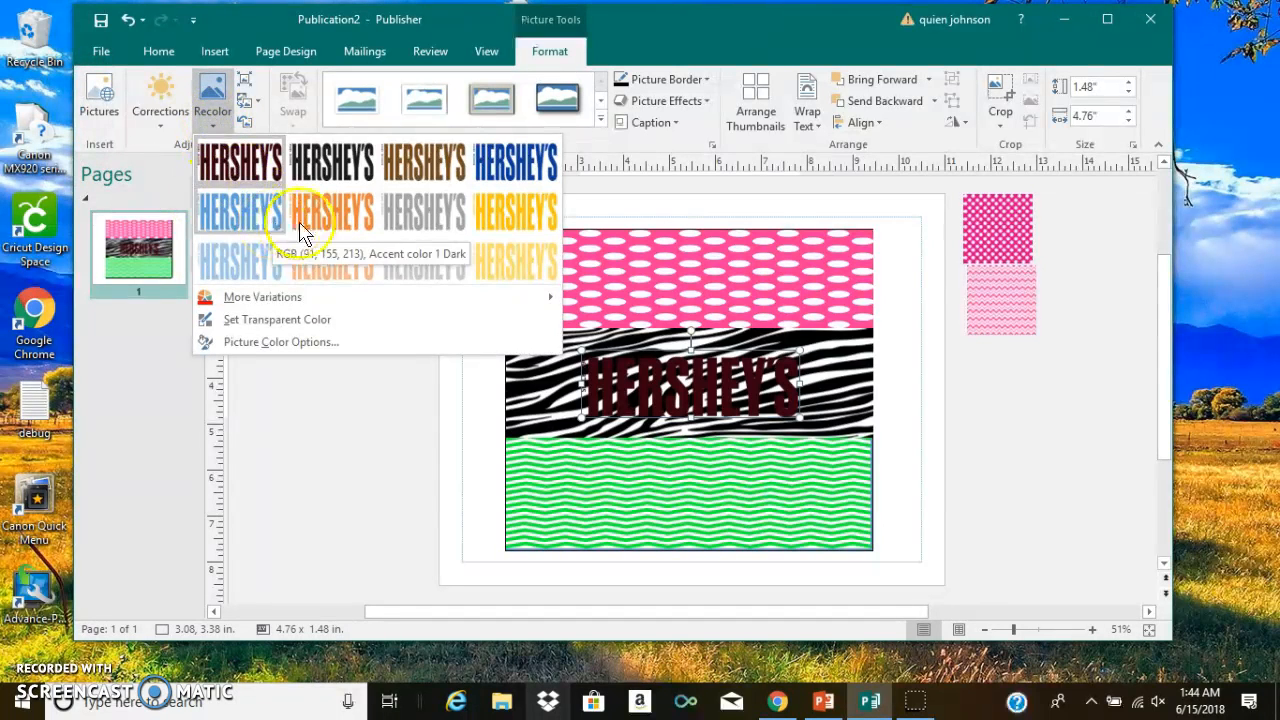
mouse_move(410, 308)
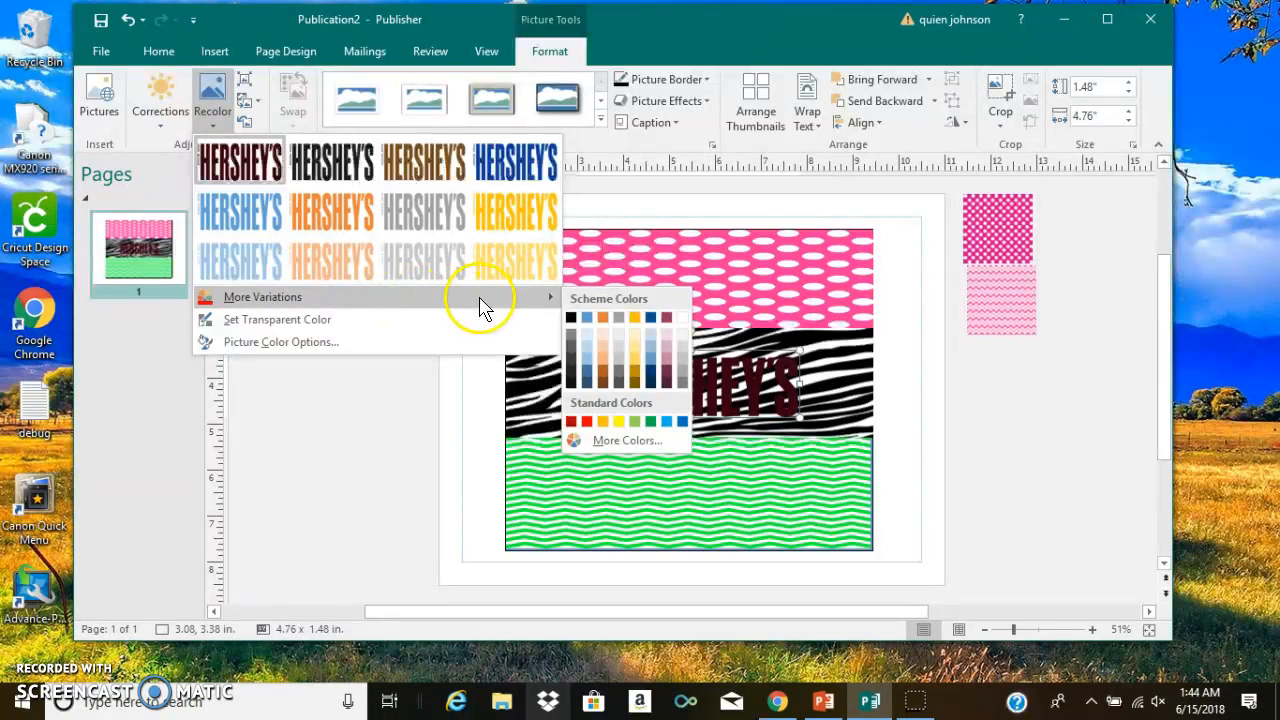
click(624, 441)
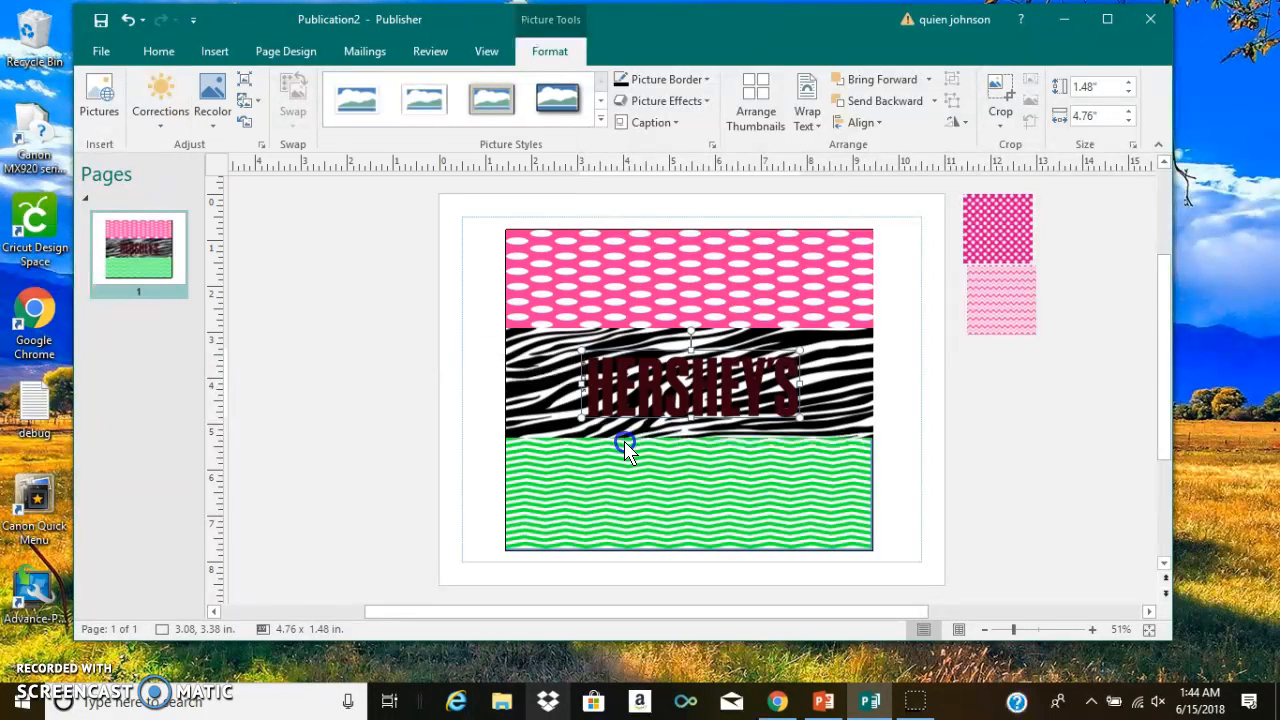
click(606, 298)
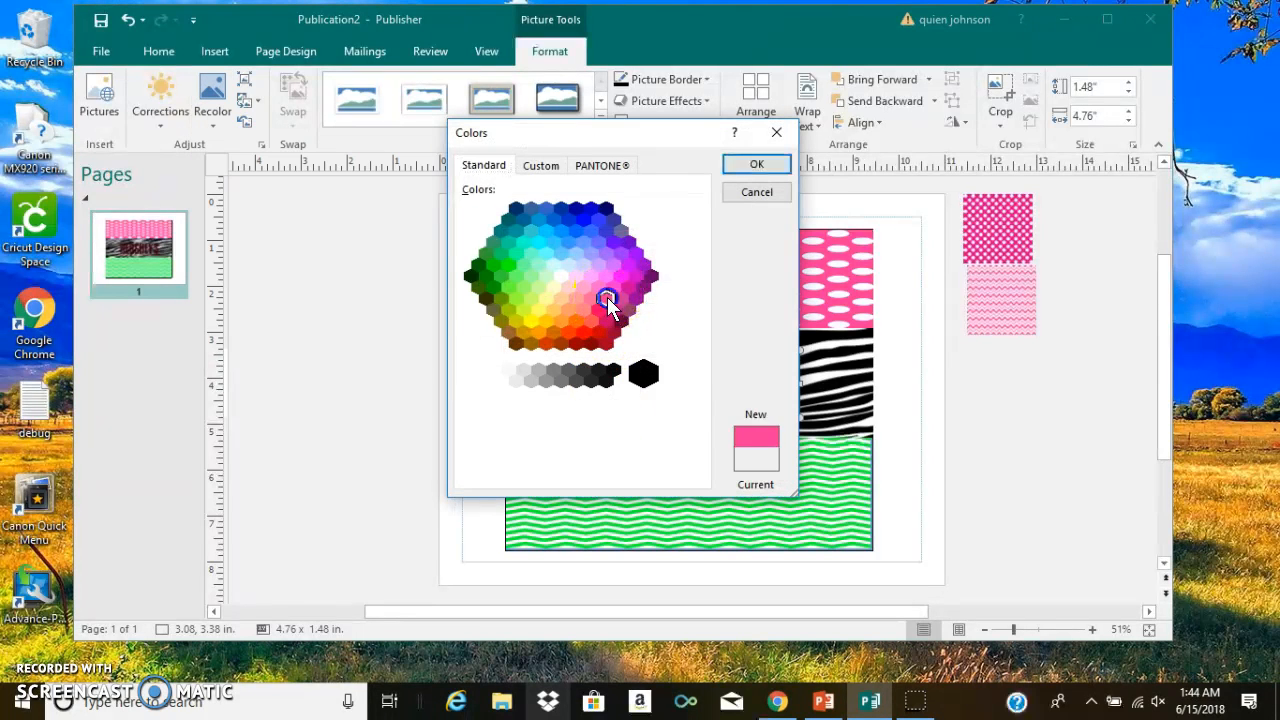
click(758, 166)
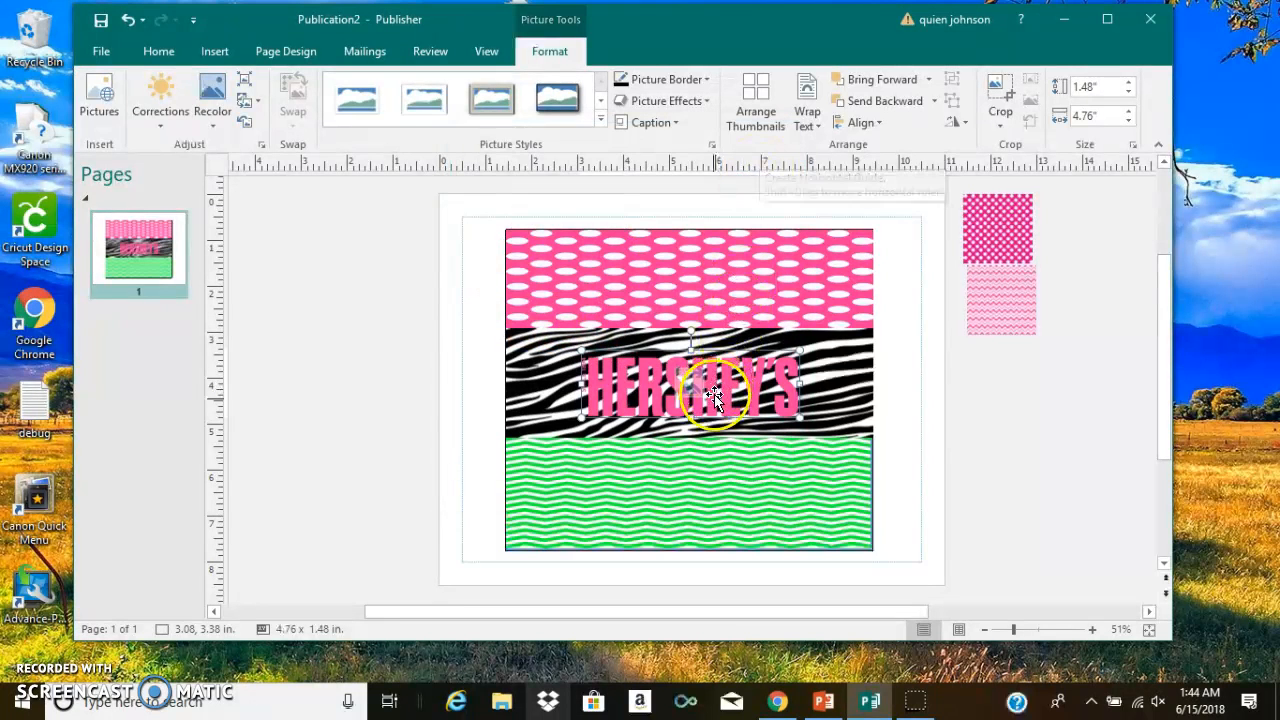
click(1047, 423)
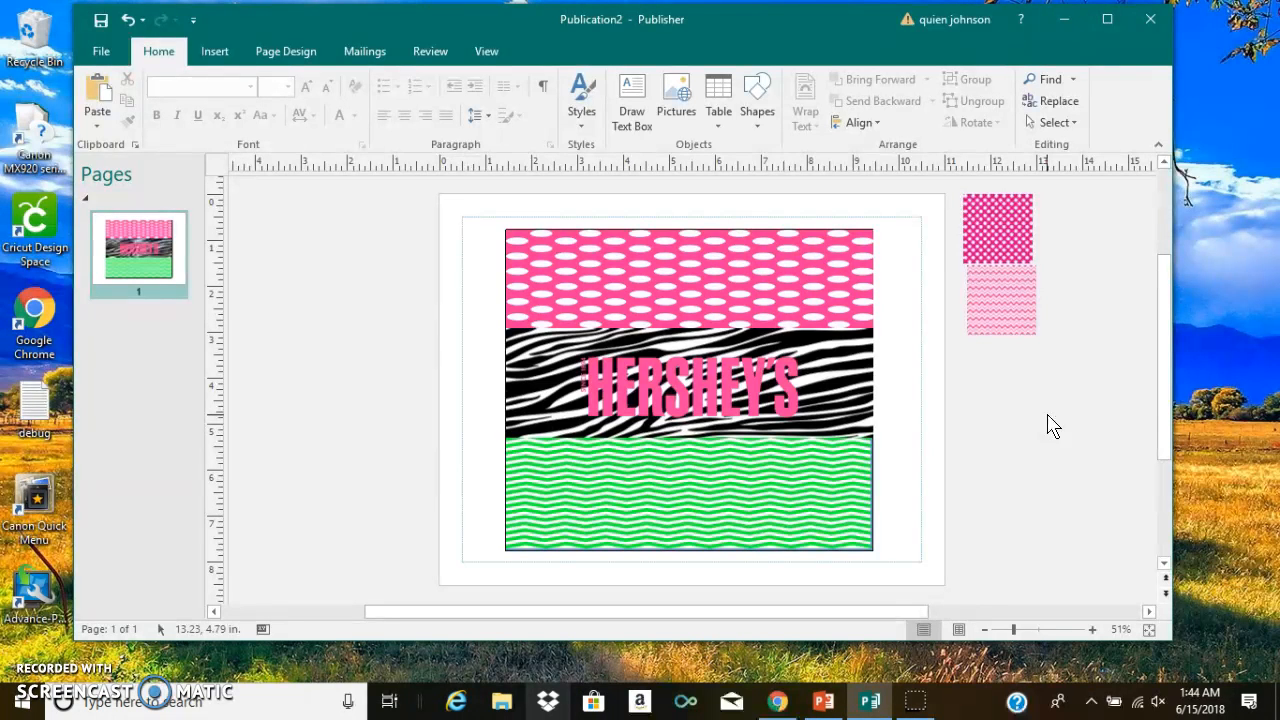
- Enlarge the spare pink chevron and polka-dot pictures beside the page, the polka-dot one to about 2.11 by 2.11 inches
drag(1000, 331, 1034, 443)
drag(1034, 393, 1050, 390)
click(1015, 255)
drag(1032, 263, 1057, 290)
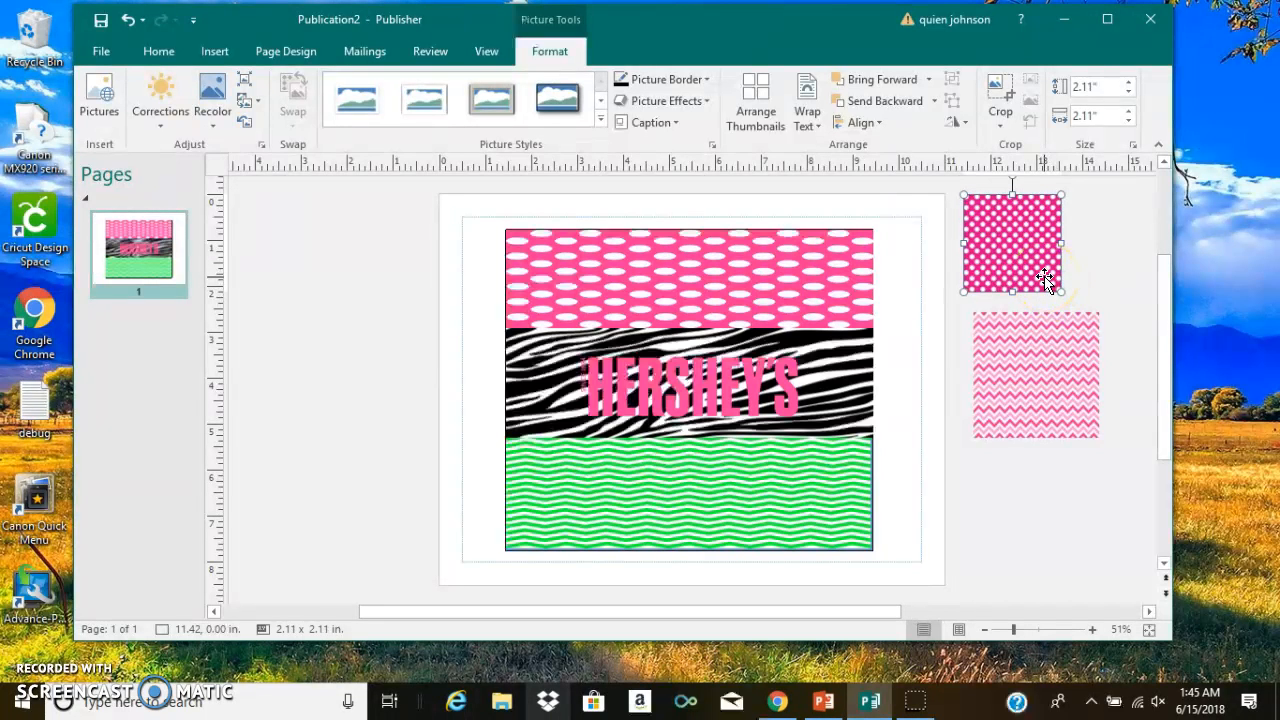
key(XF86AudioMute)
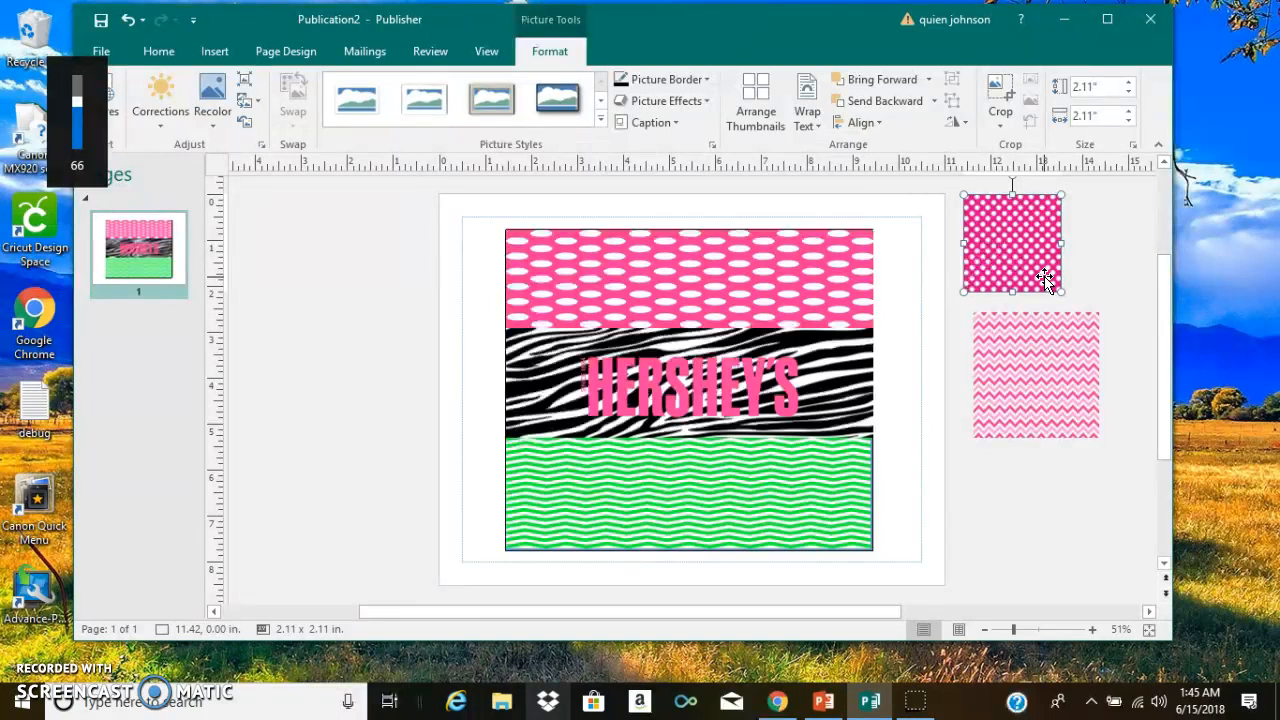
- Delete the spare pink polka-dot and pink chevron pictures beside the page
key(Delete)
drag(1022, 394, 1097, 338)
key(Delete)
click(1043, 337)
- Shrink the HERSHEY'S logo to about 3.53 by 1.10 inches and centre it on the zebra strip
click(614, 366)
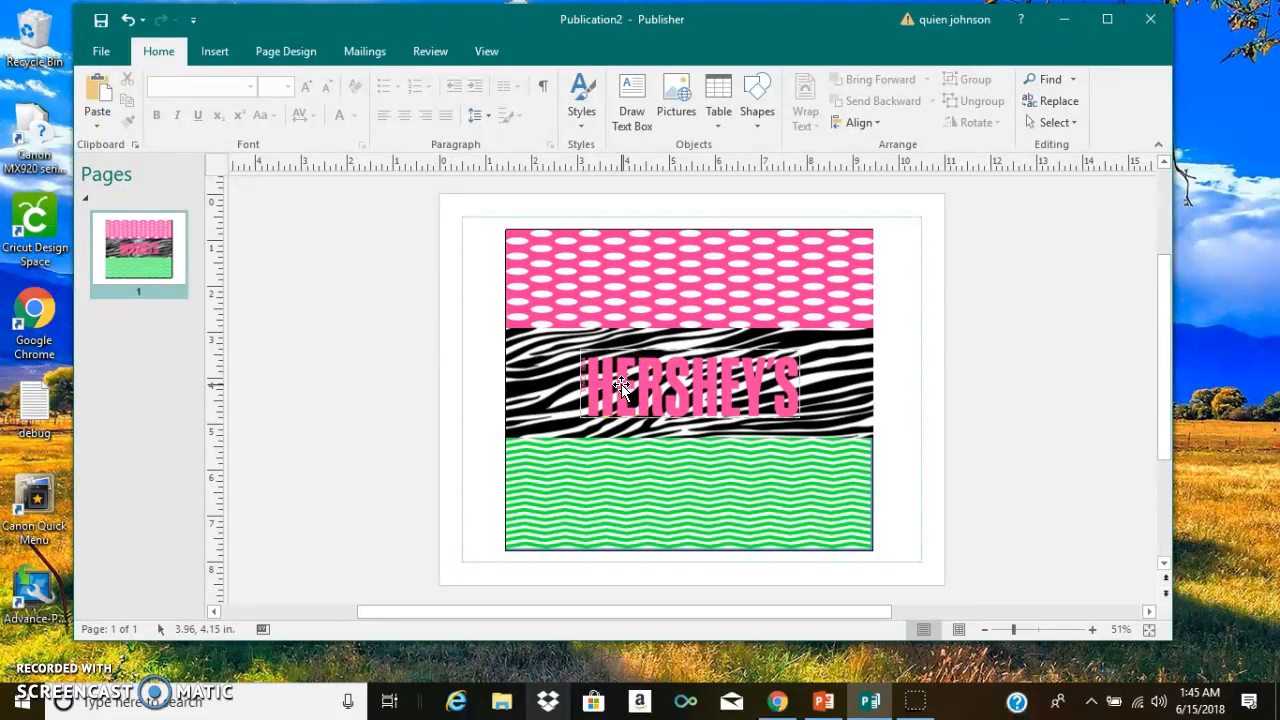
click(662, 395)
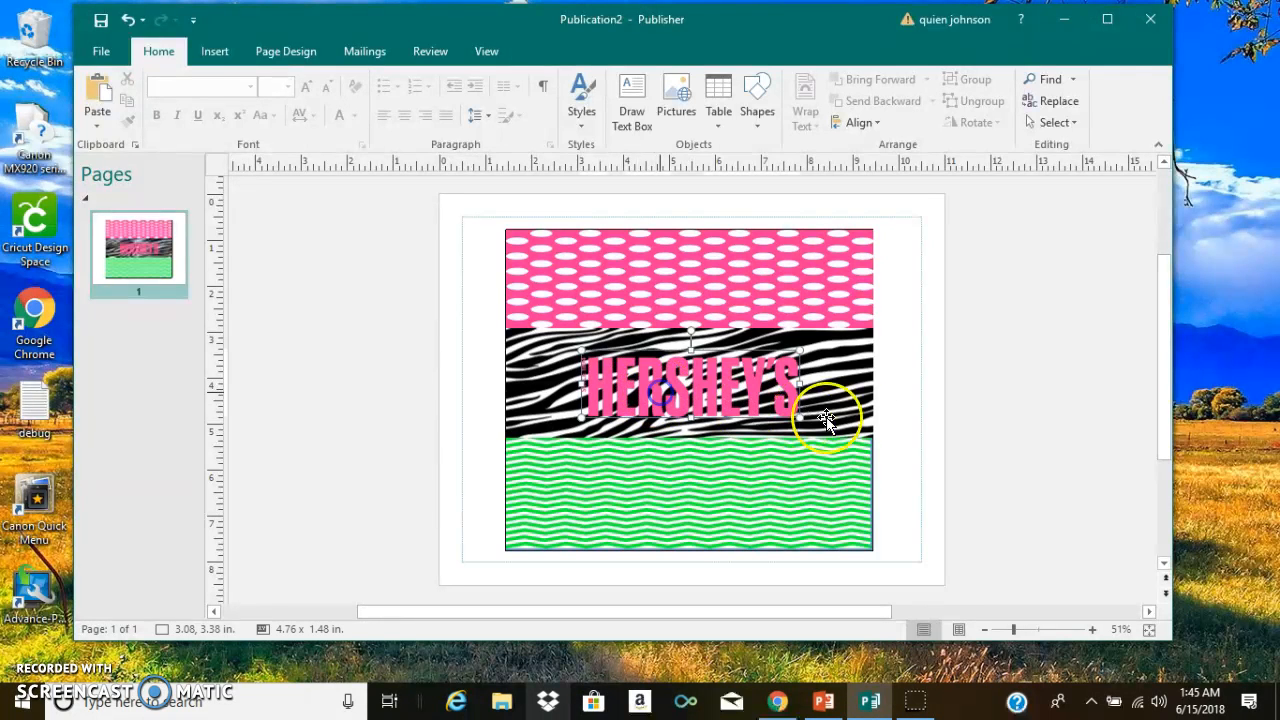
drag(800, 418, 800, 418)
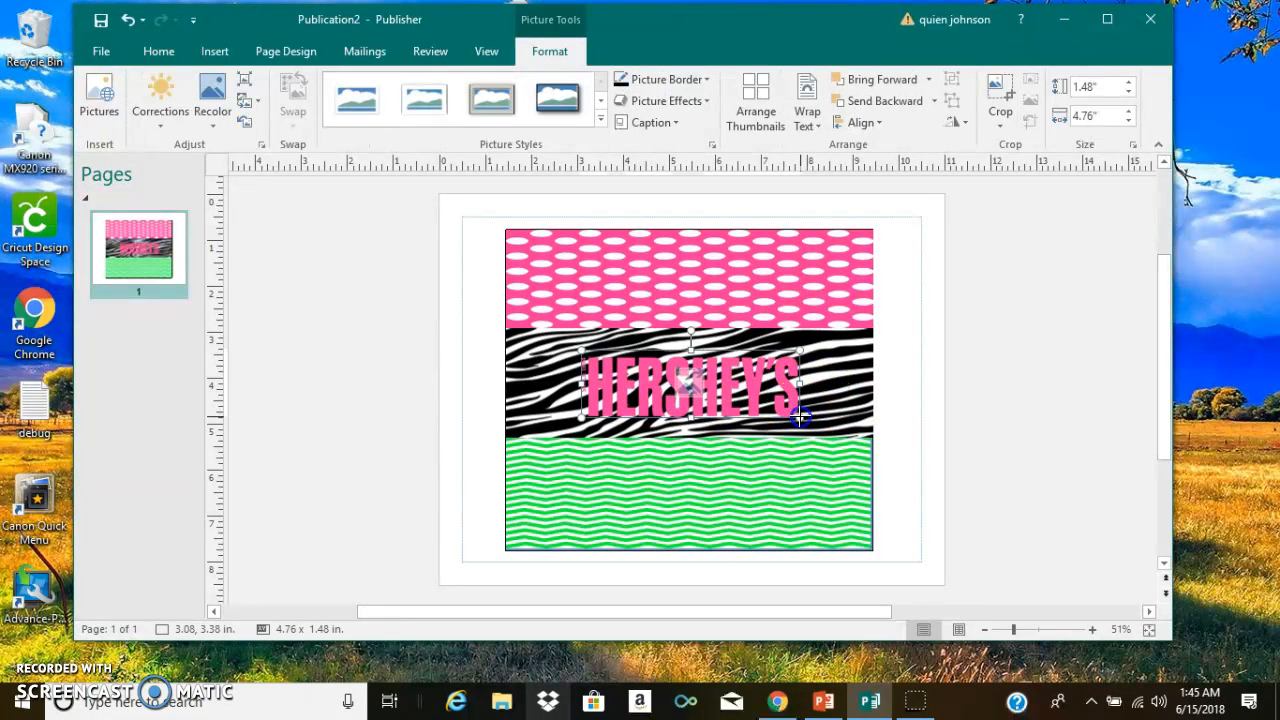
drag(743, 378, 717, 384)
click(540, 305)
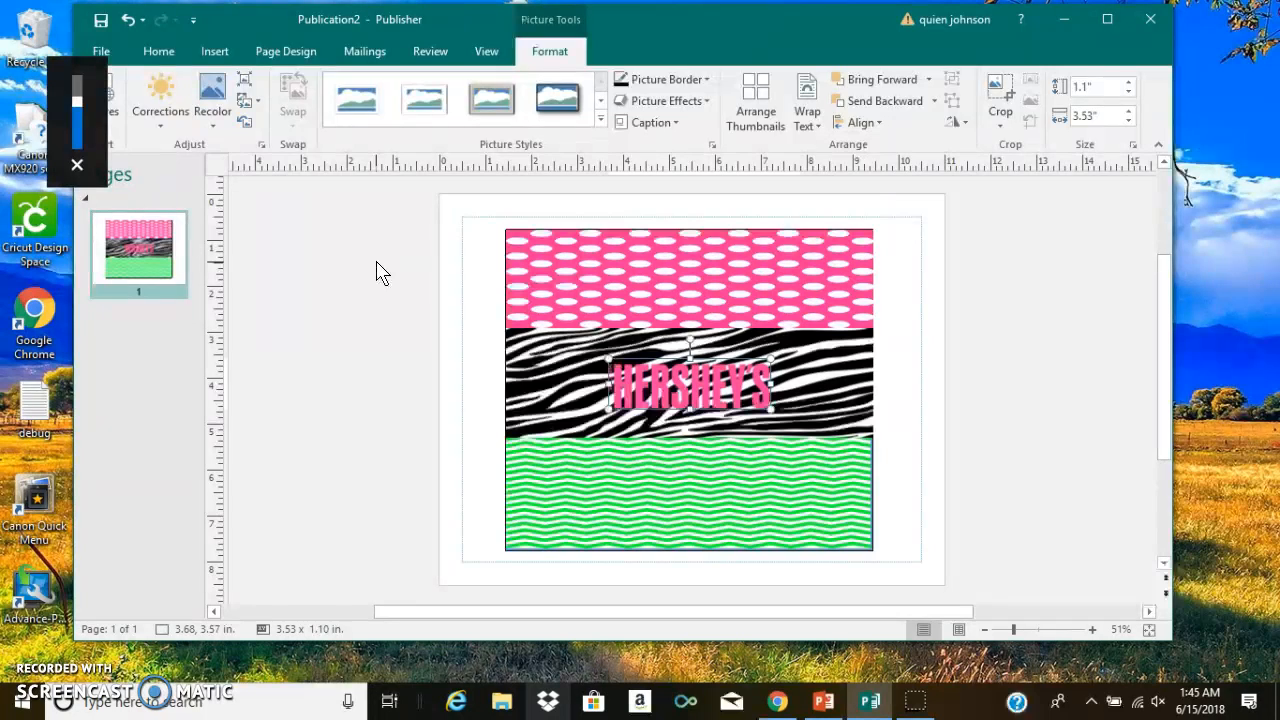
click(325, 205)
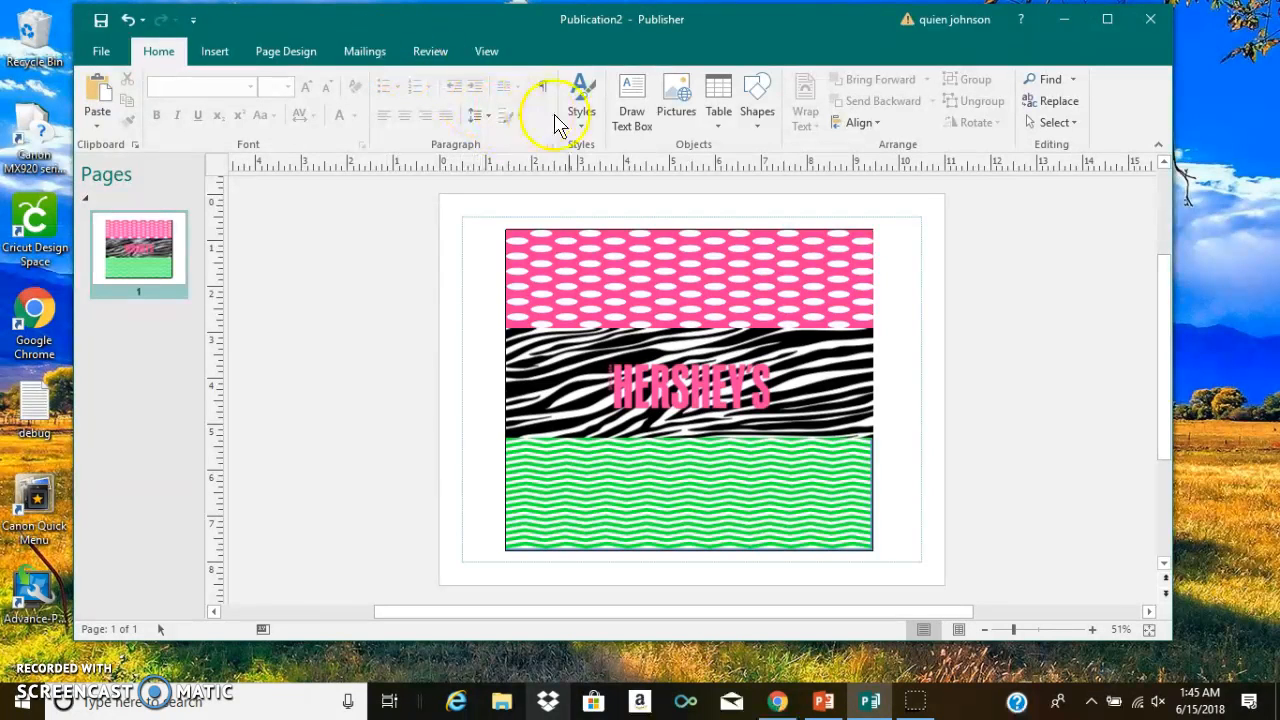
- Draw a text box about 4.21 by 2.48 inches beside the wrapper and set its font to Engravers MT
click(626, 115)
drag(280, 245, 472, 362)
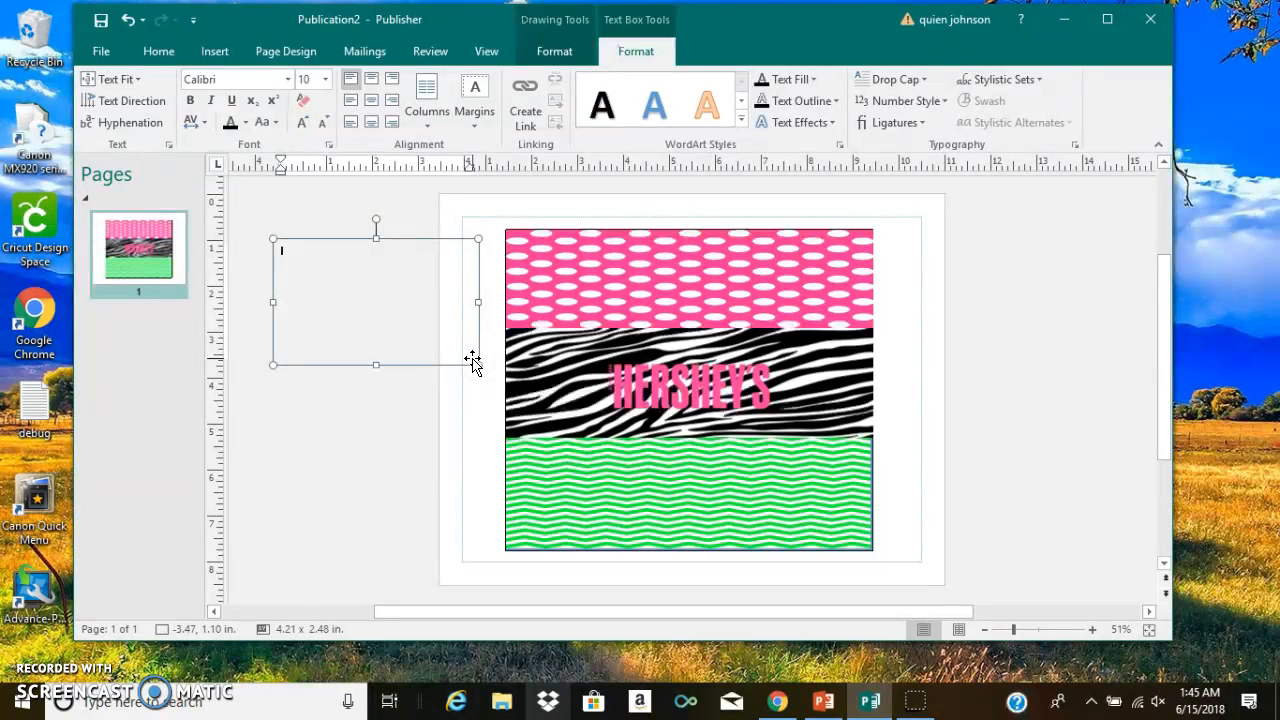
click(288, 79)
drag(443, 160, 441, 208)
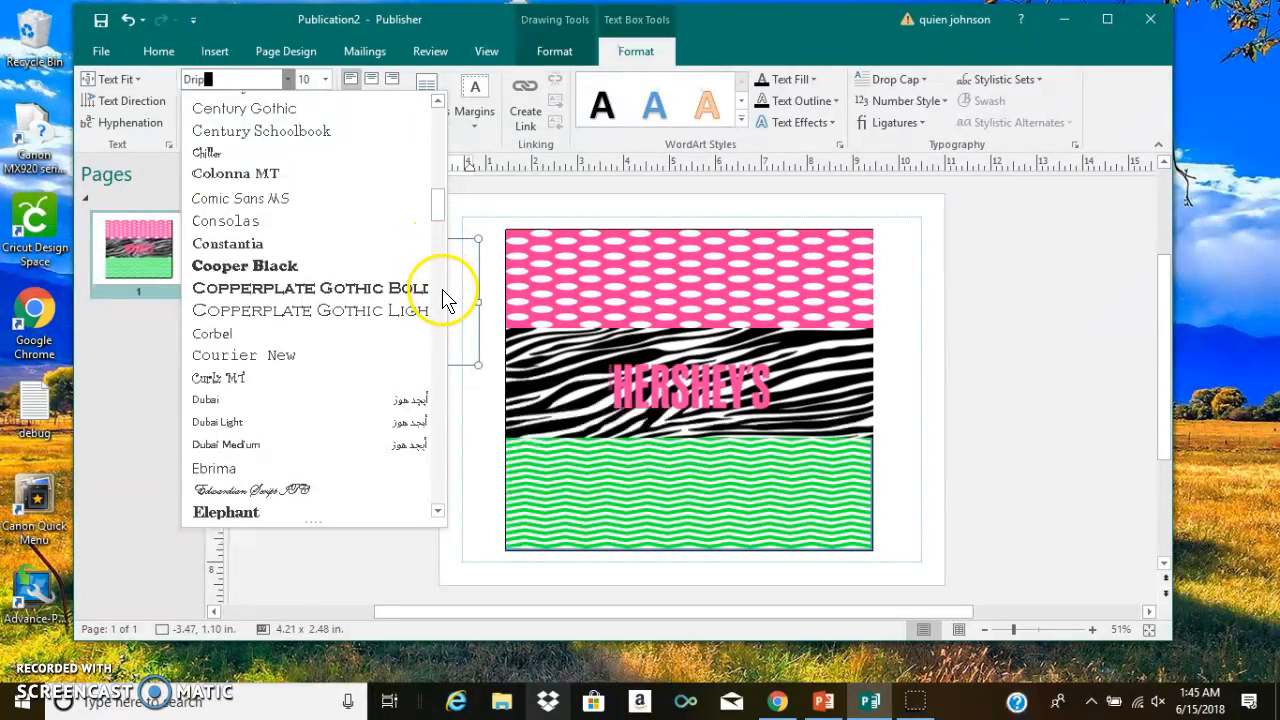
drag(437, 214, 437, 290)
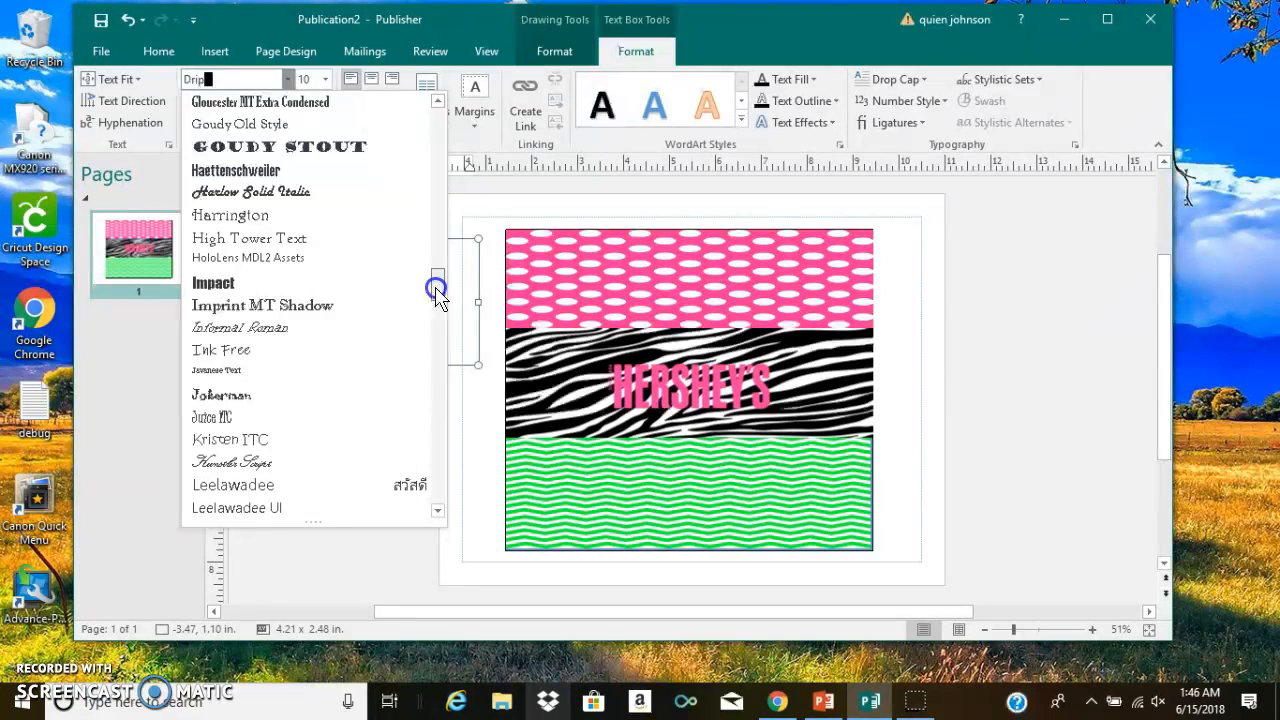
drag(436, 296, 425, 388)
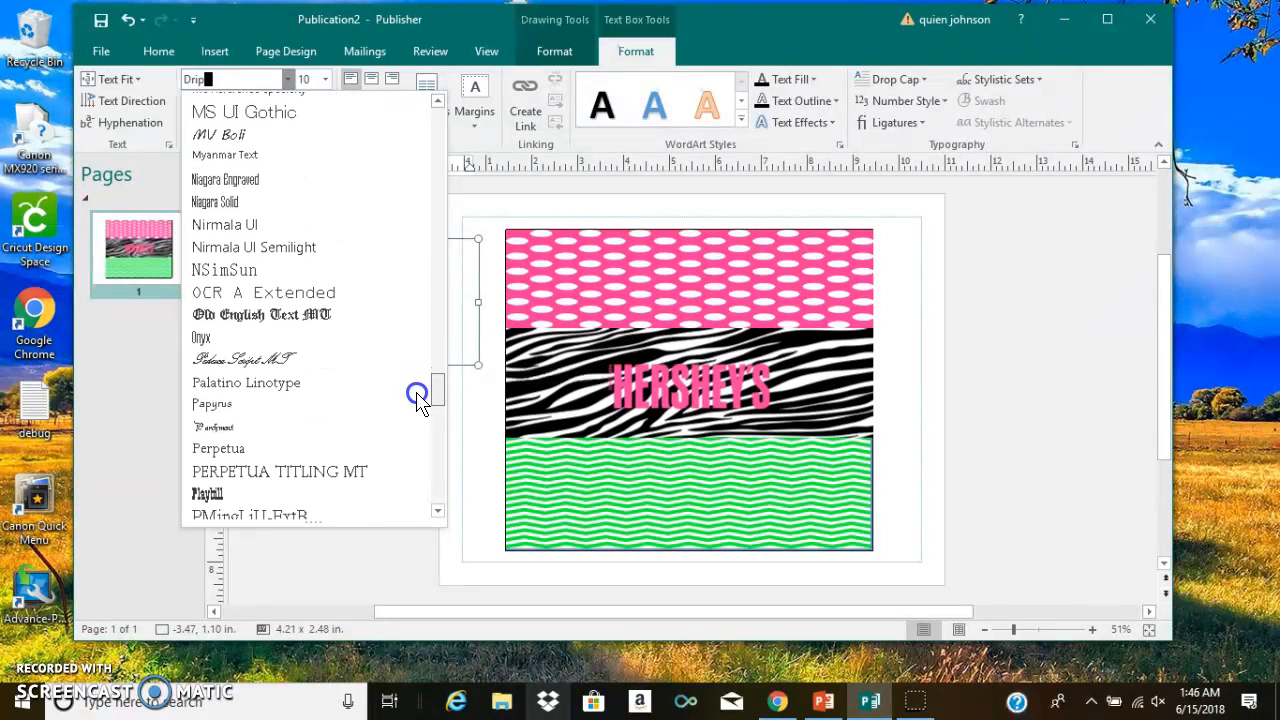
drag(412, 428, 442, 104)
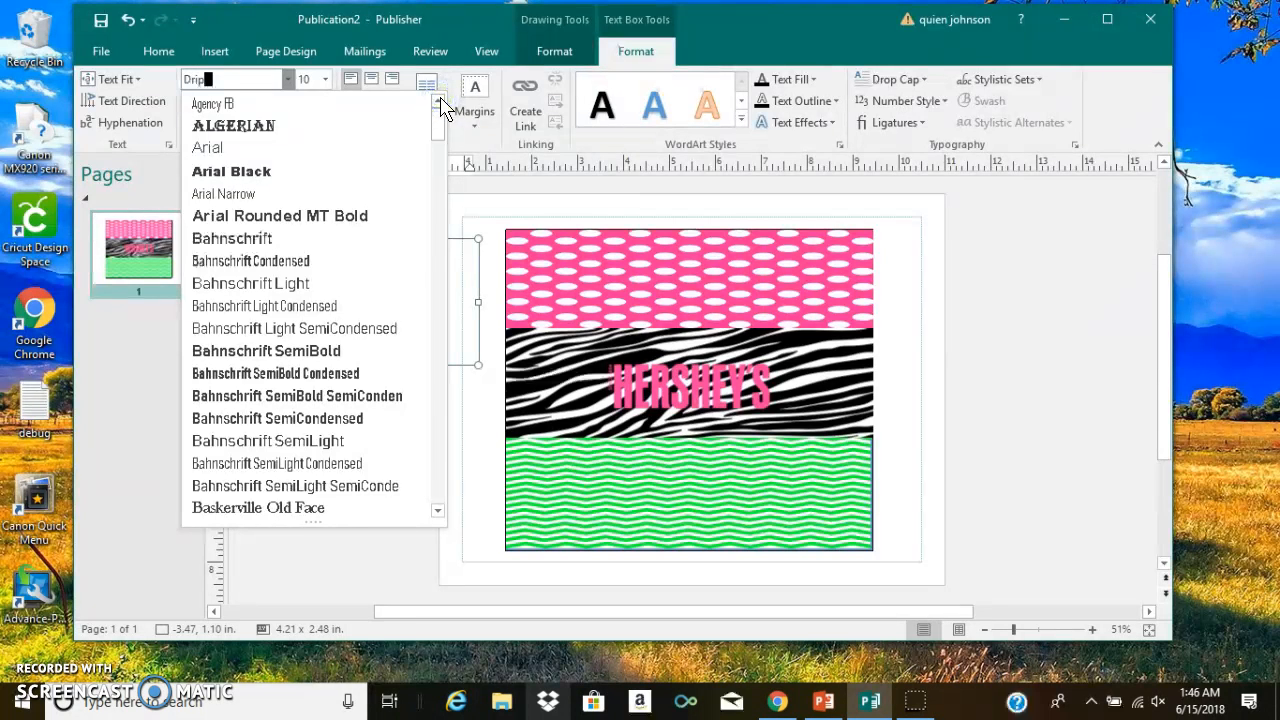
drag(440, 131, 432, 240)
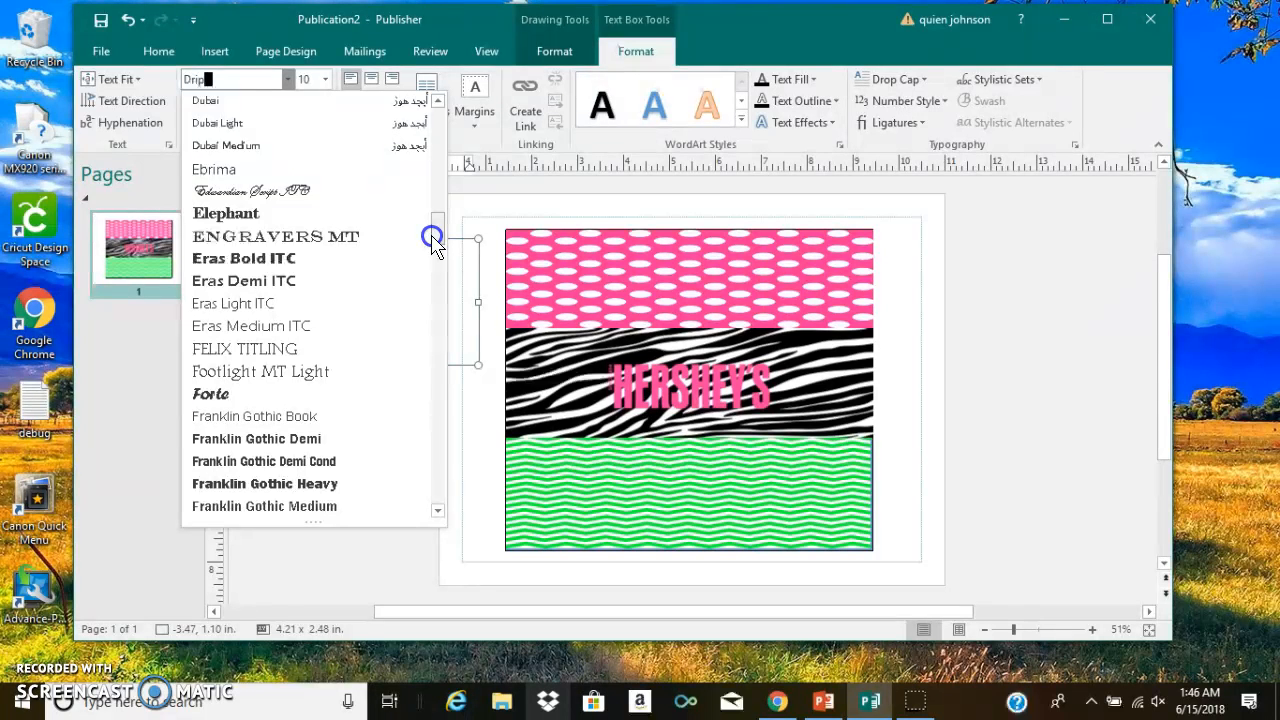
click(350, 236)
click(358, 311)
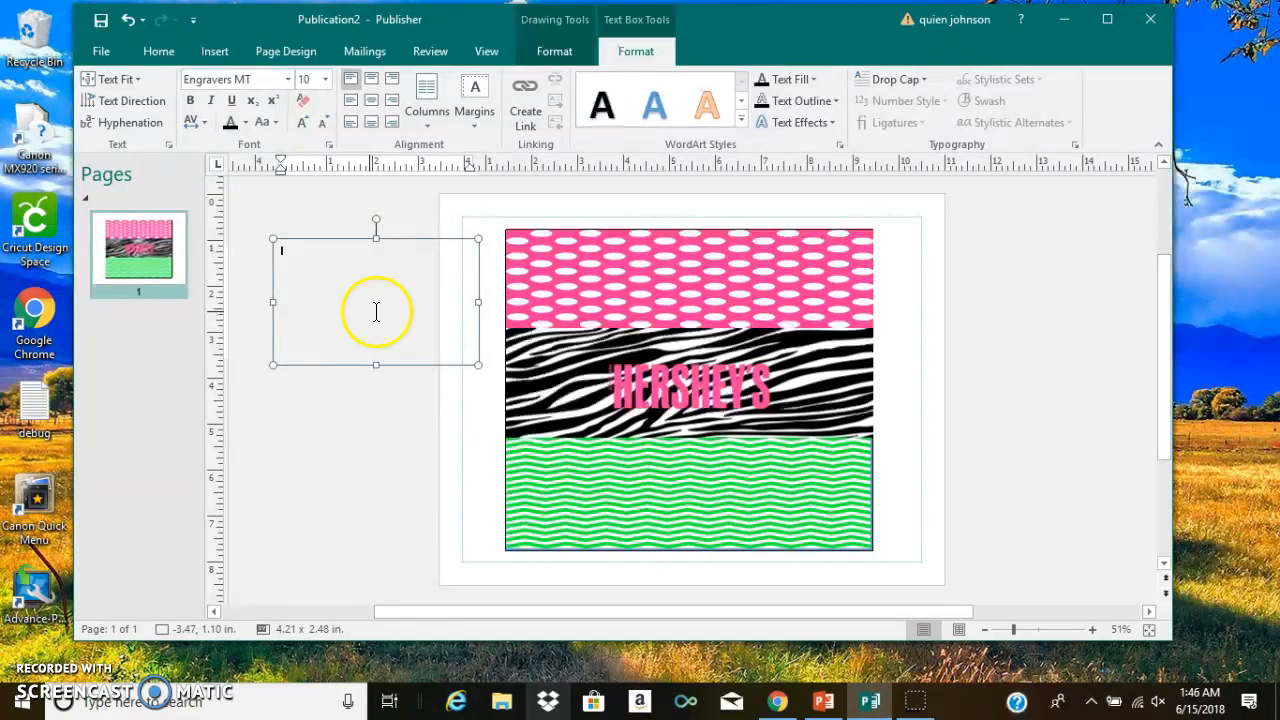
- Delete the empty text box beside the wrapper
key(XF86AudioMute)
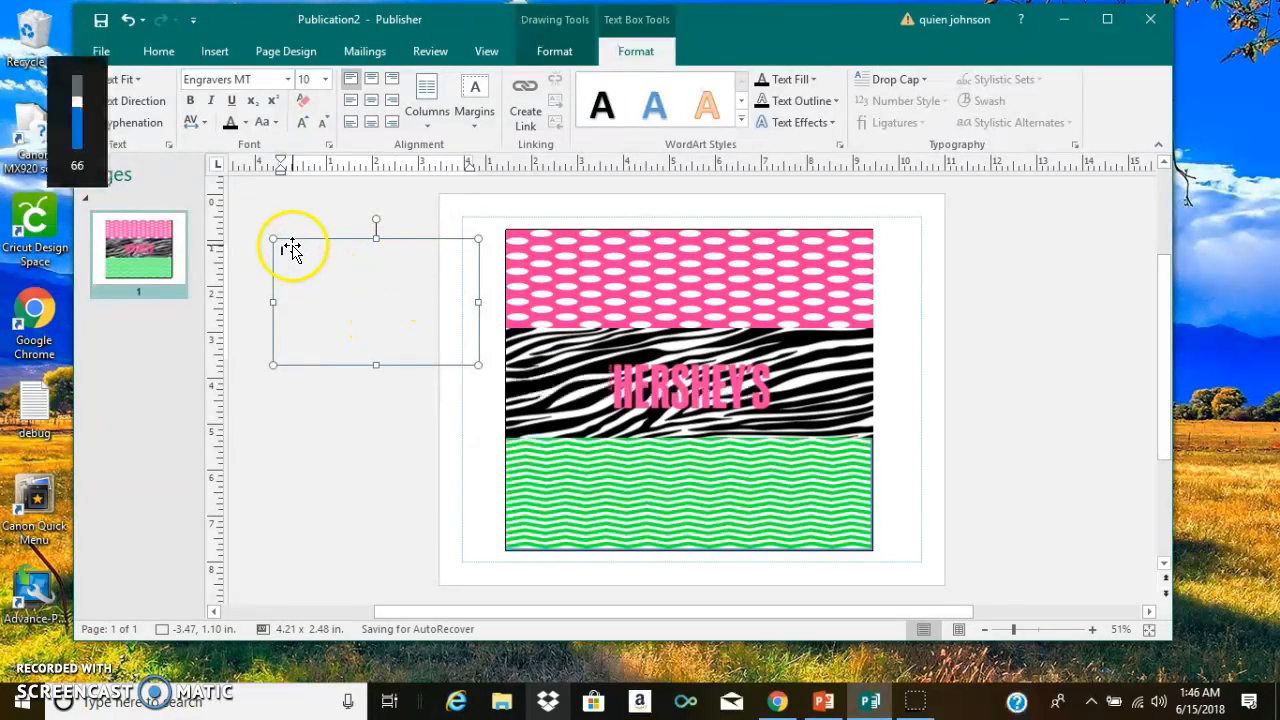
click(284, 240)
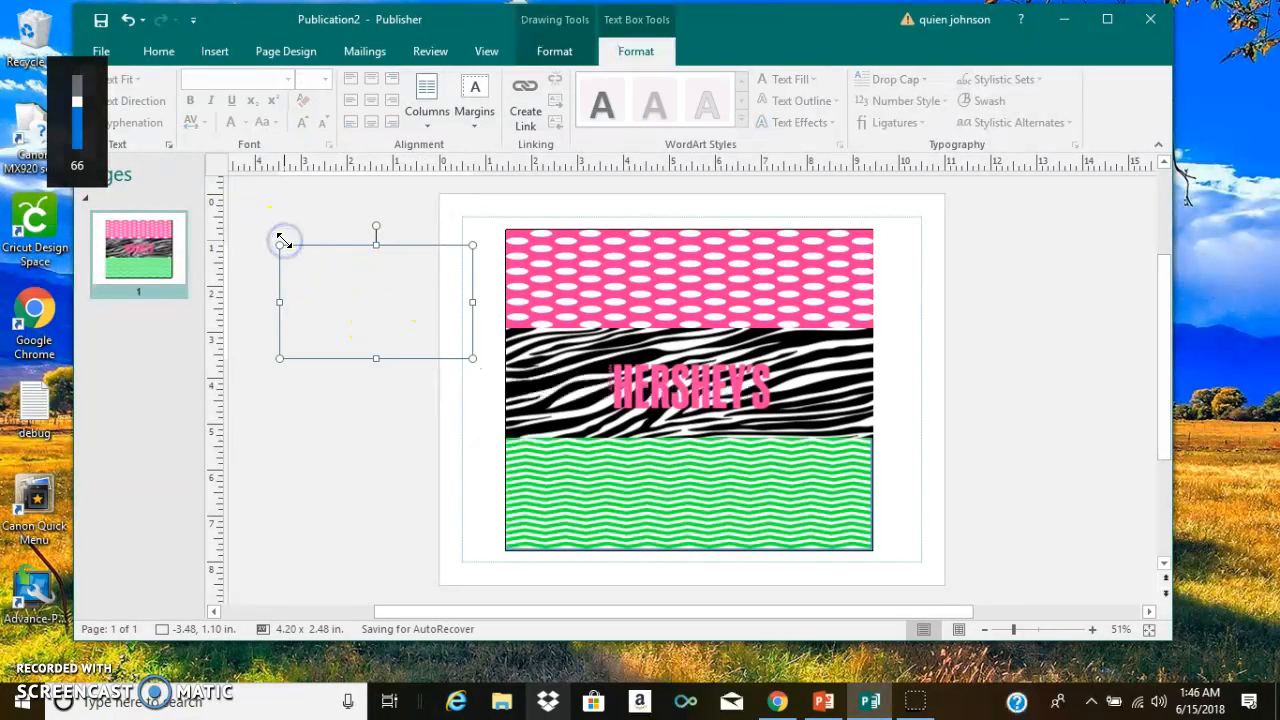
key(Delete)
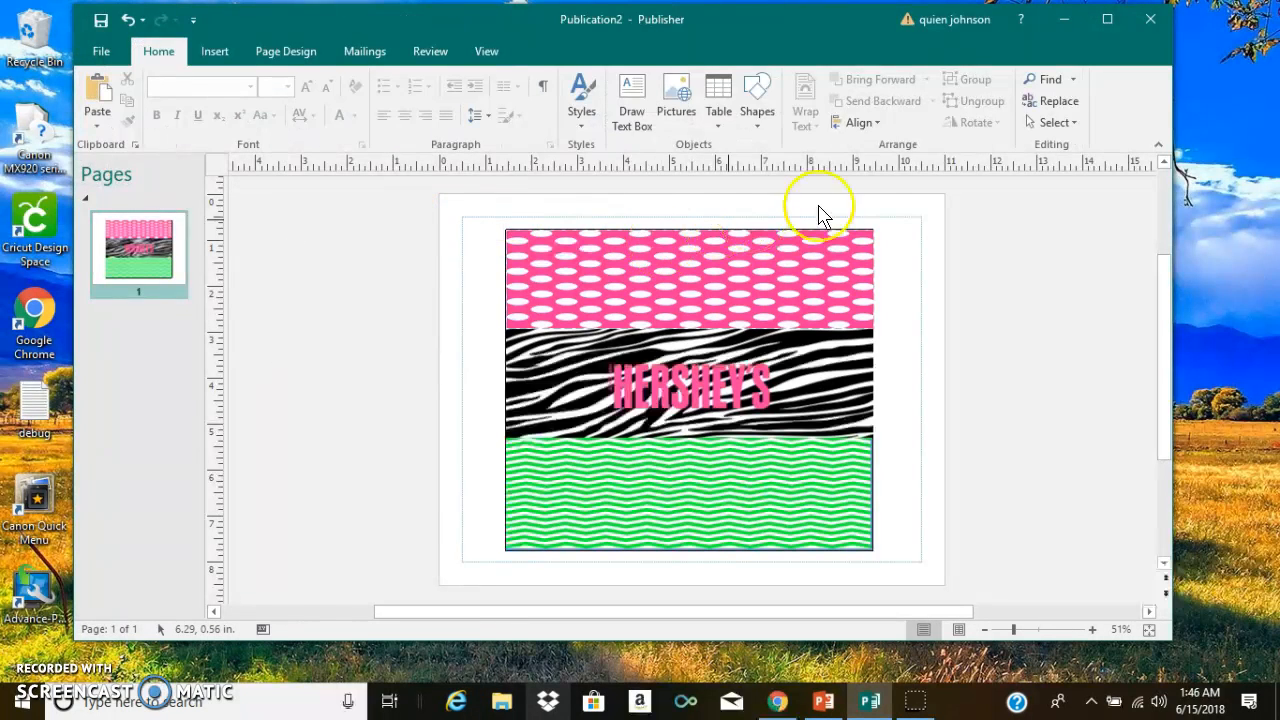
- Start a plain-style WordArt reading "Happy Birthday" followed by the recipient's first name, with one word per line
click(214, 51)
click(695, 103)
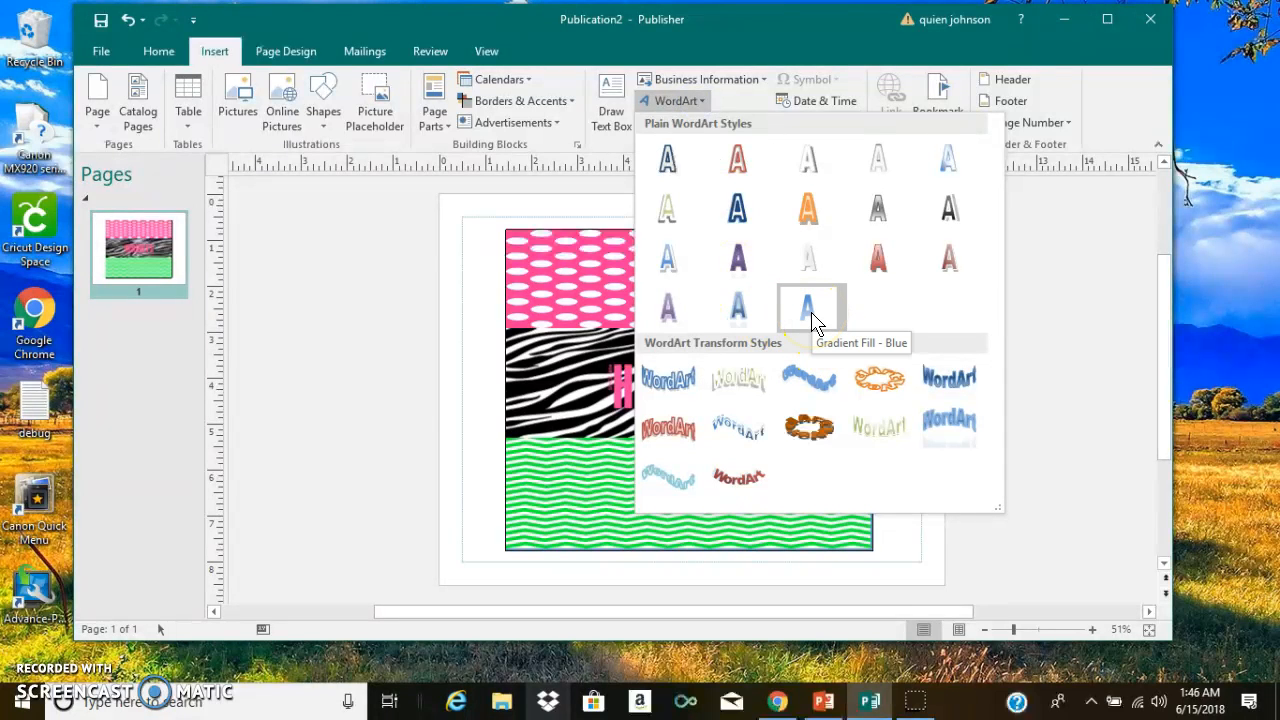
click(945, 212)
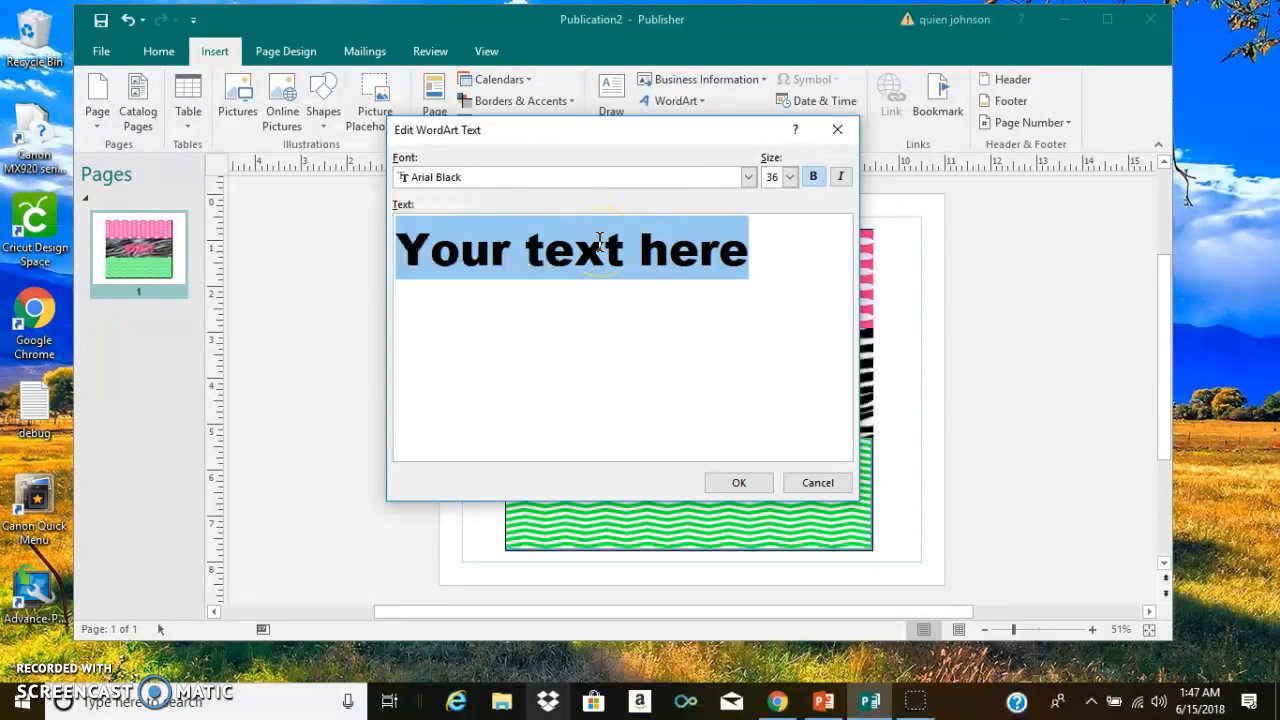
text(Happy )
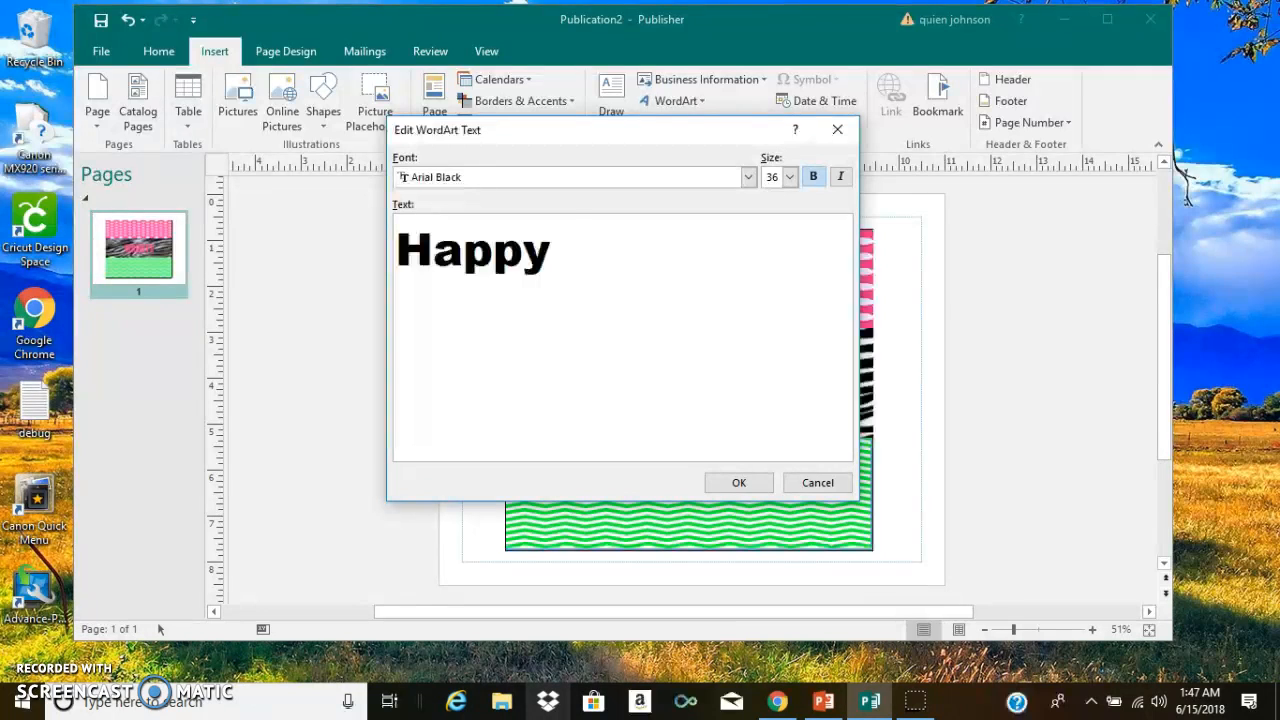
text(Birthday)
key(Return)
text(Meghan)
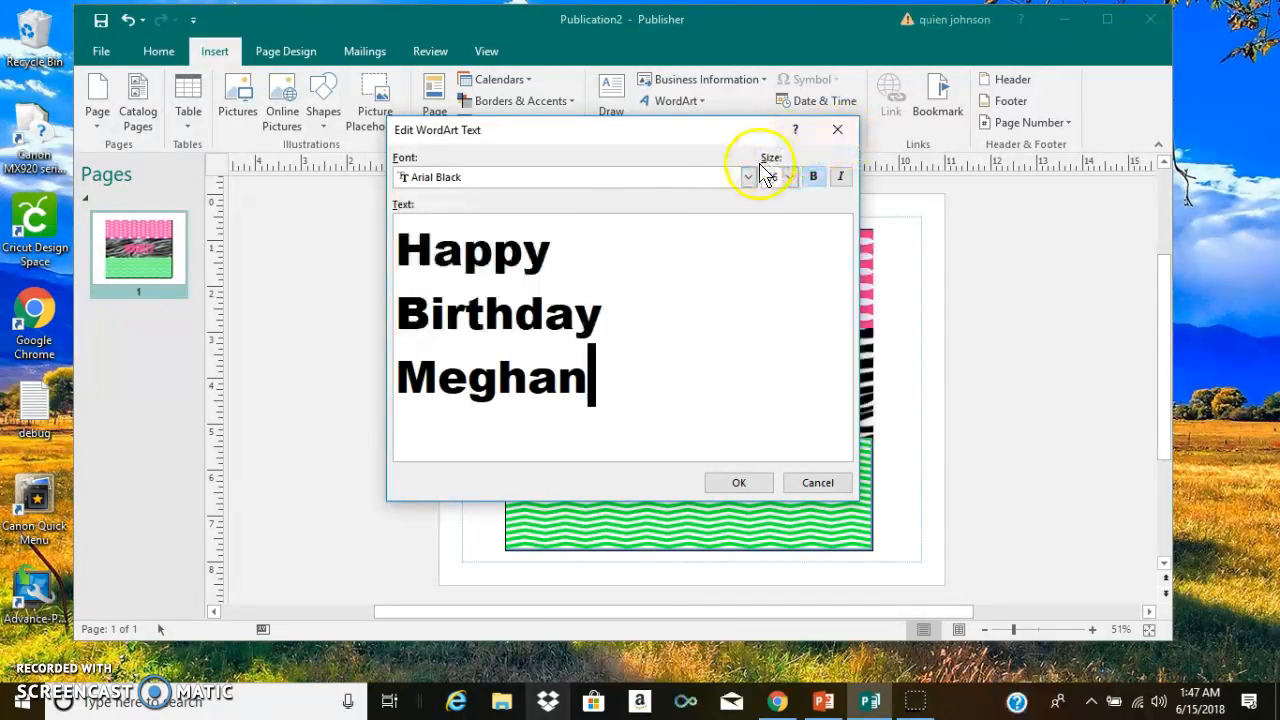
- Set the WordArt text's font to Lucida Calligraphy and place the WordArt on the page
click(748, 180)
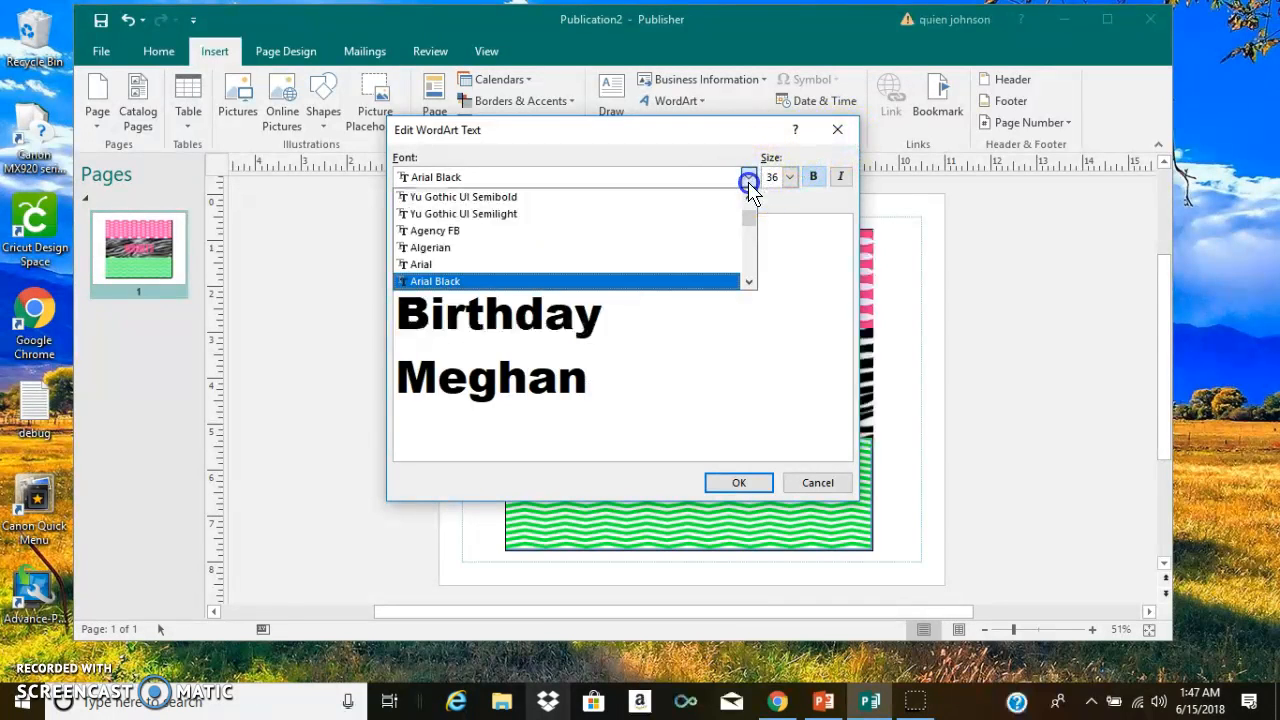
drag(749, 221, 749, 236)
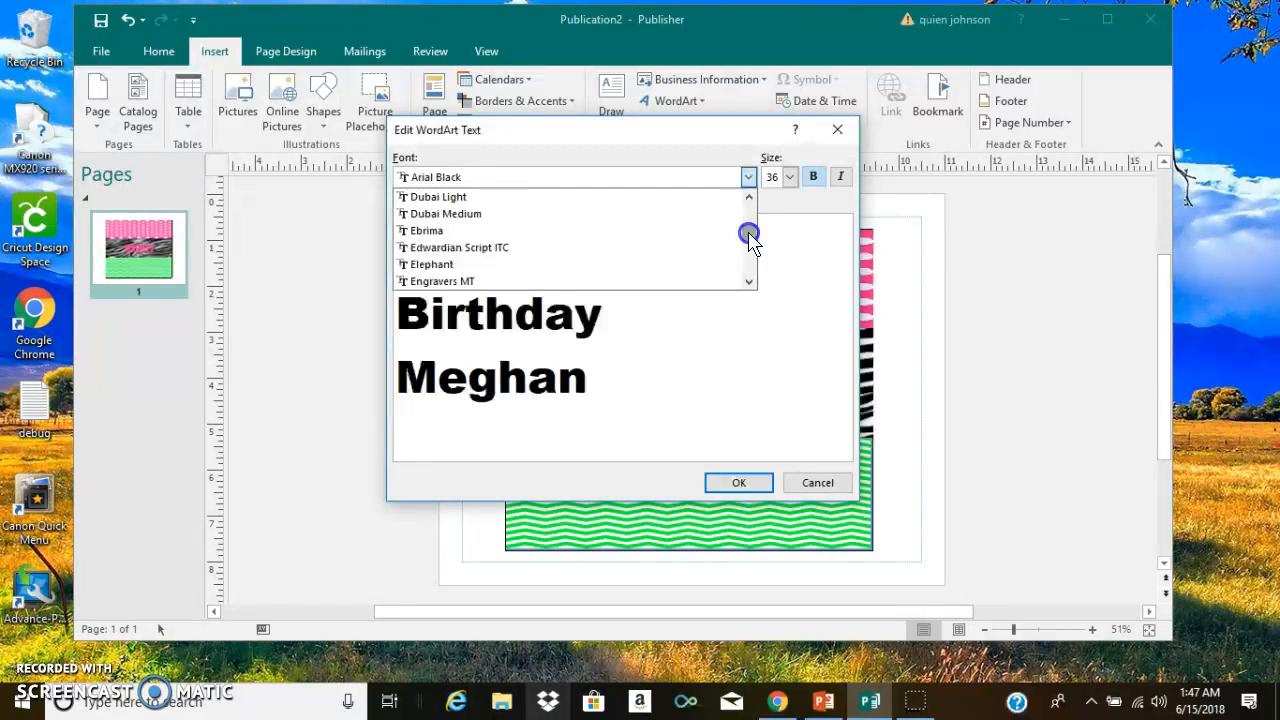
click(684, 232)
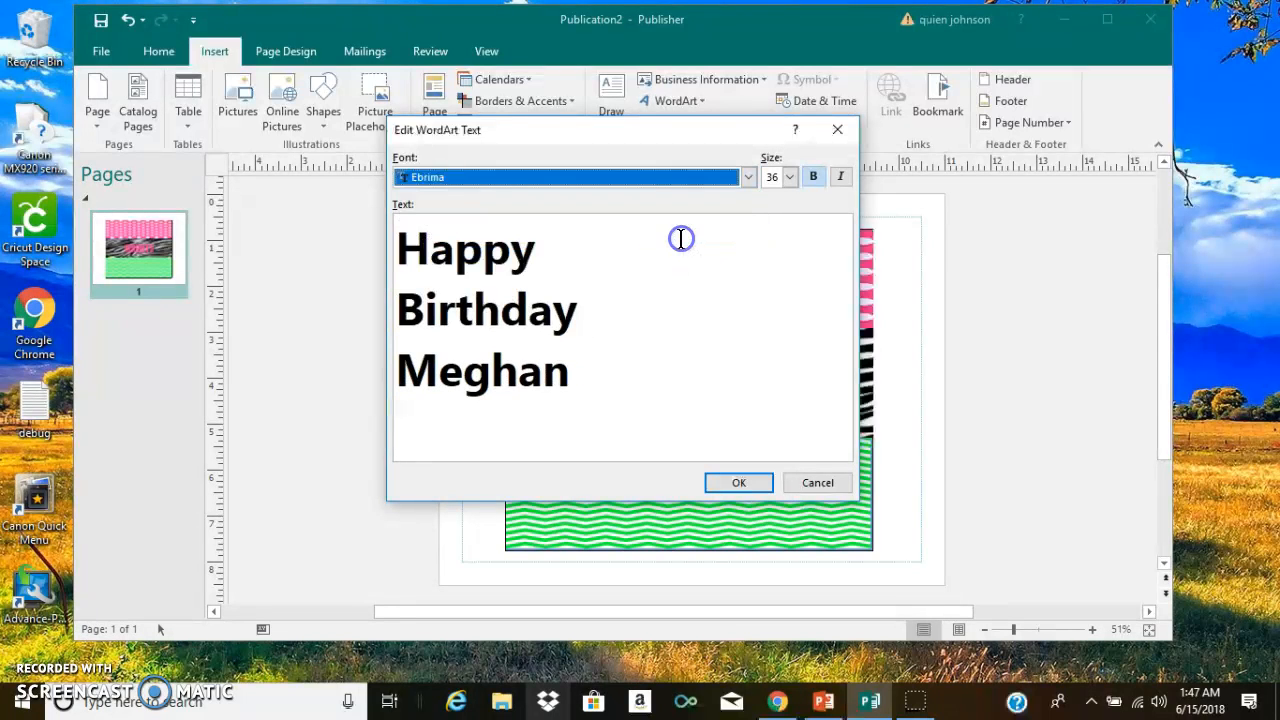
click(748, 177)
drag(751, 236, 752, 252)
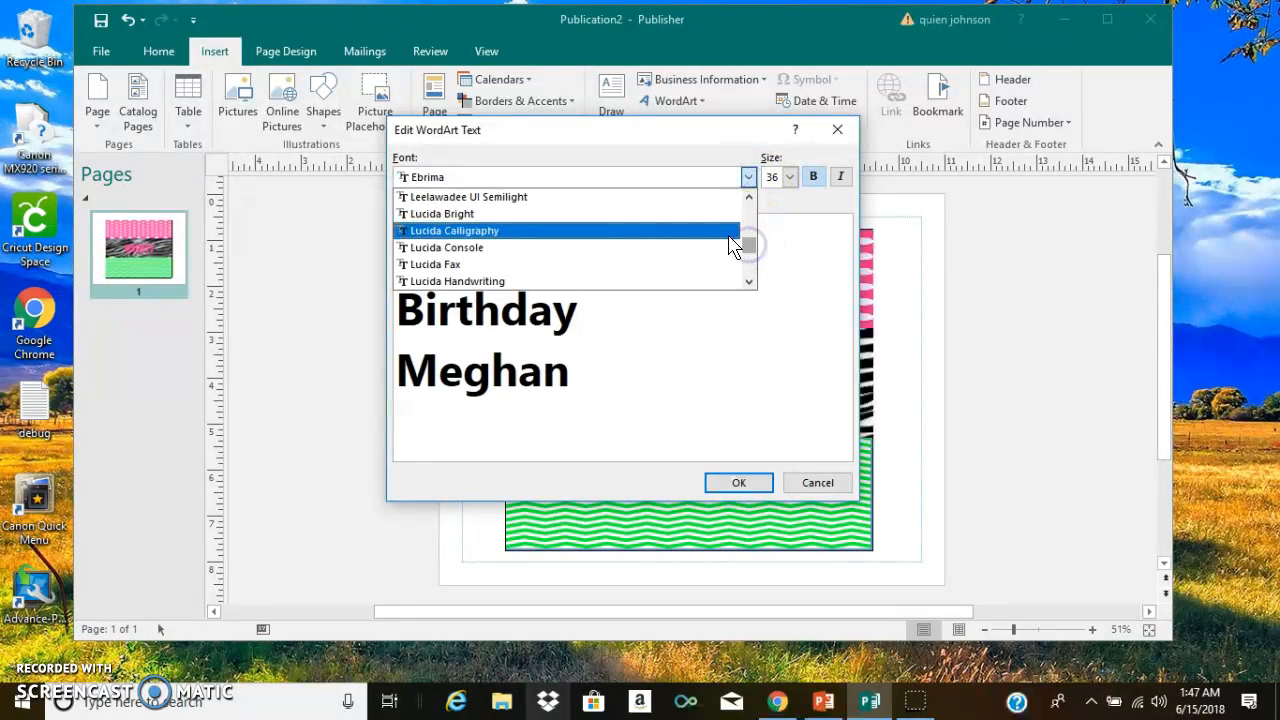
click(736, 231)
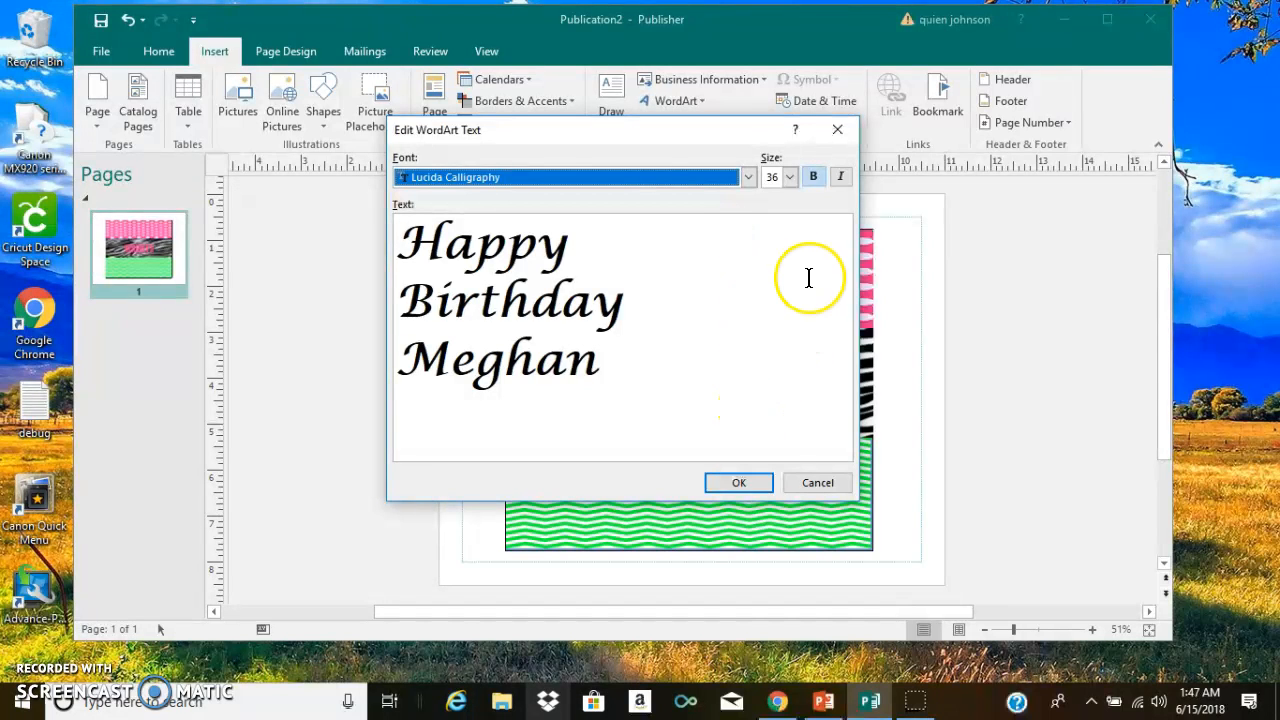
click(738, 485)
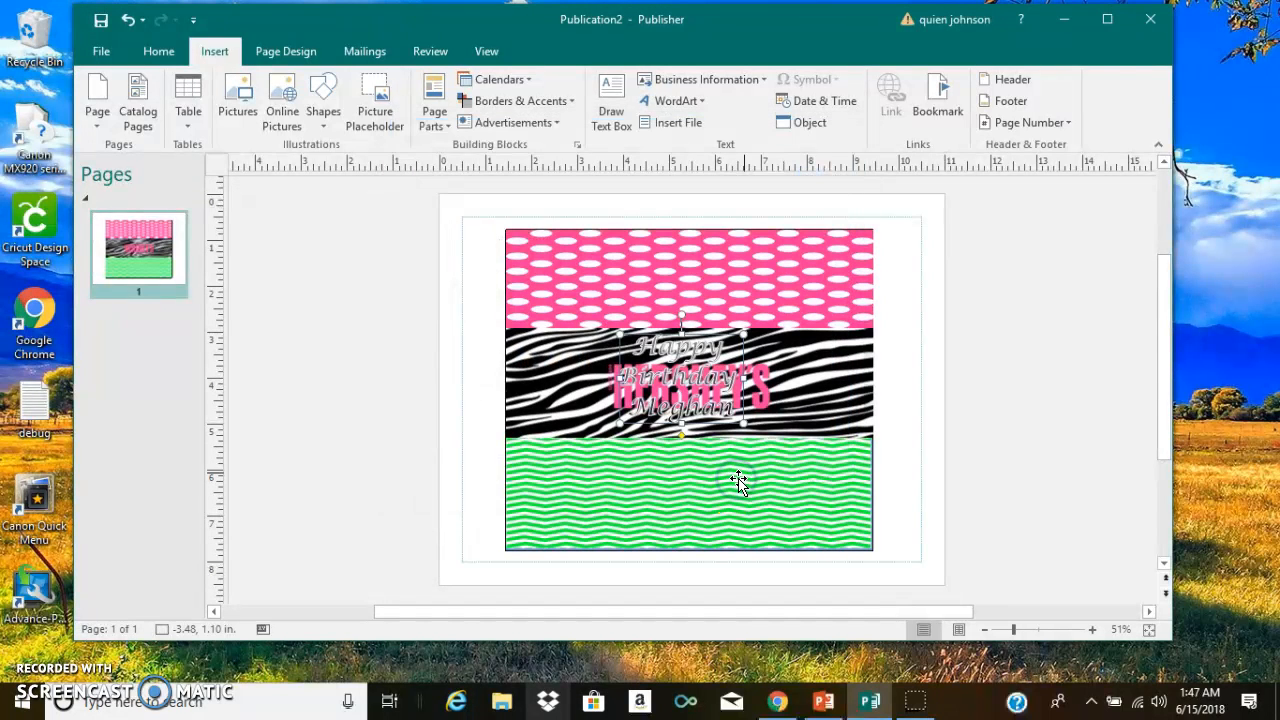
- Move the Happy Birthday WordArt to the left end of the zebra strip and narrow the HERSHEY'S logo to clear it
drag(704, 410, 591, 416)
click(679, 393)
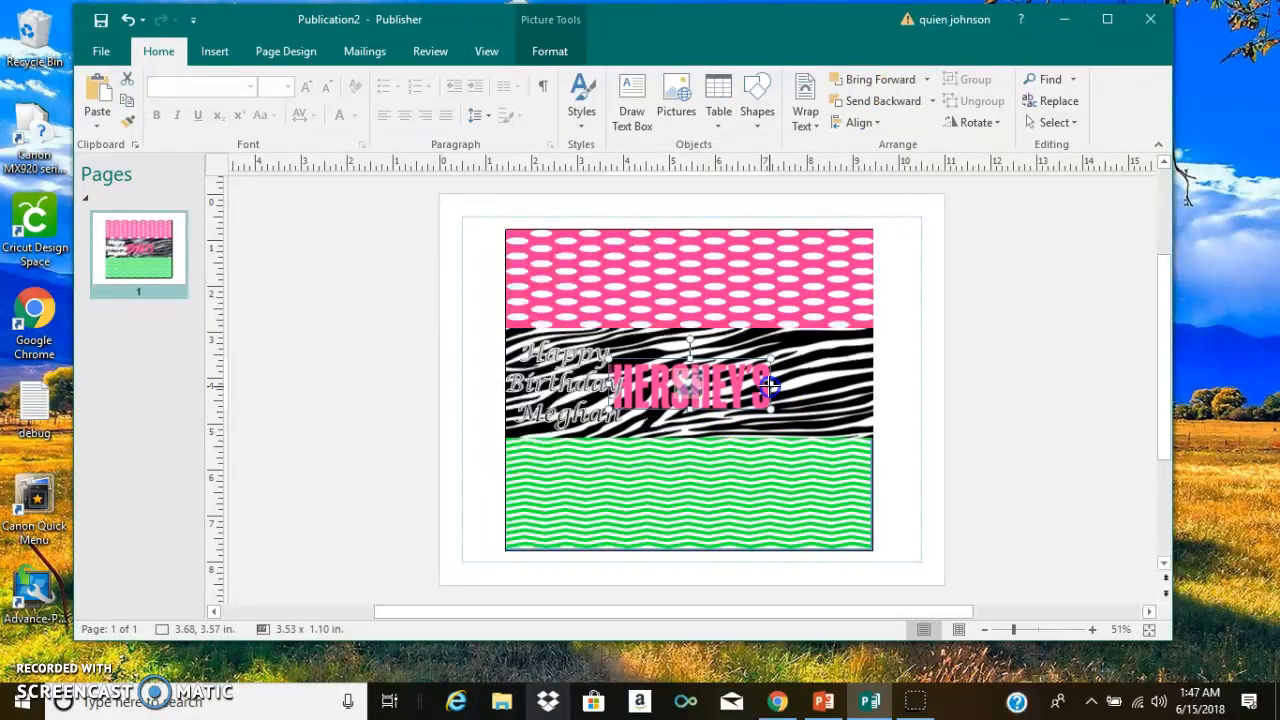
drag(733, 383, 723, 394)
- Fill the Happy Birthday WordArt with the recently used pink
click(553, 395)
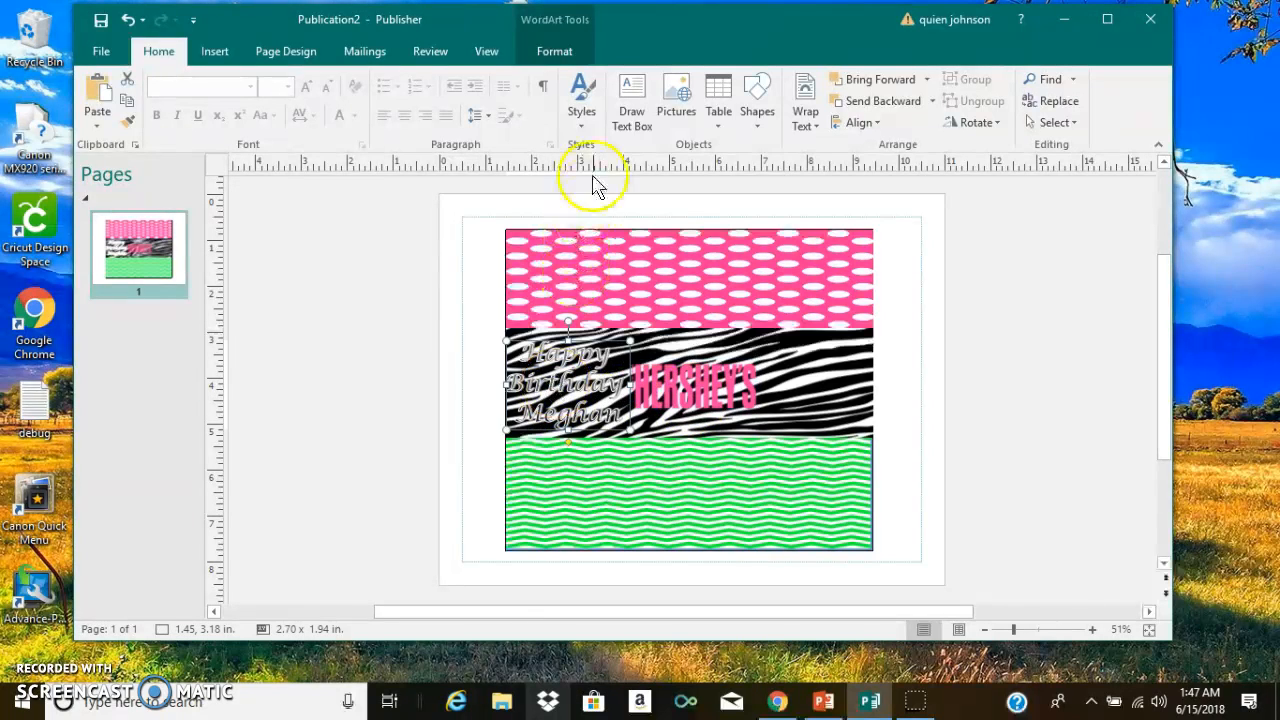
click(551, 52)
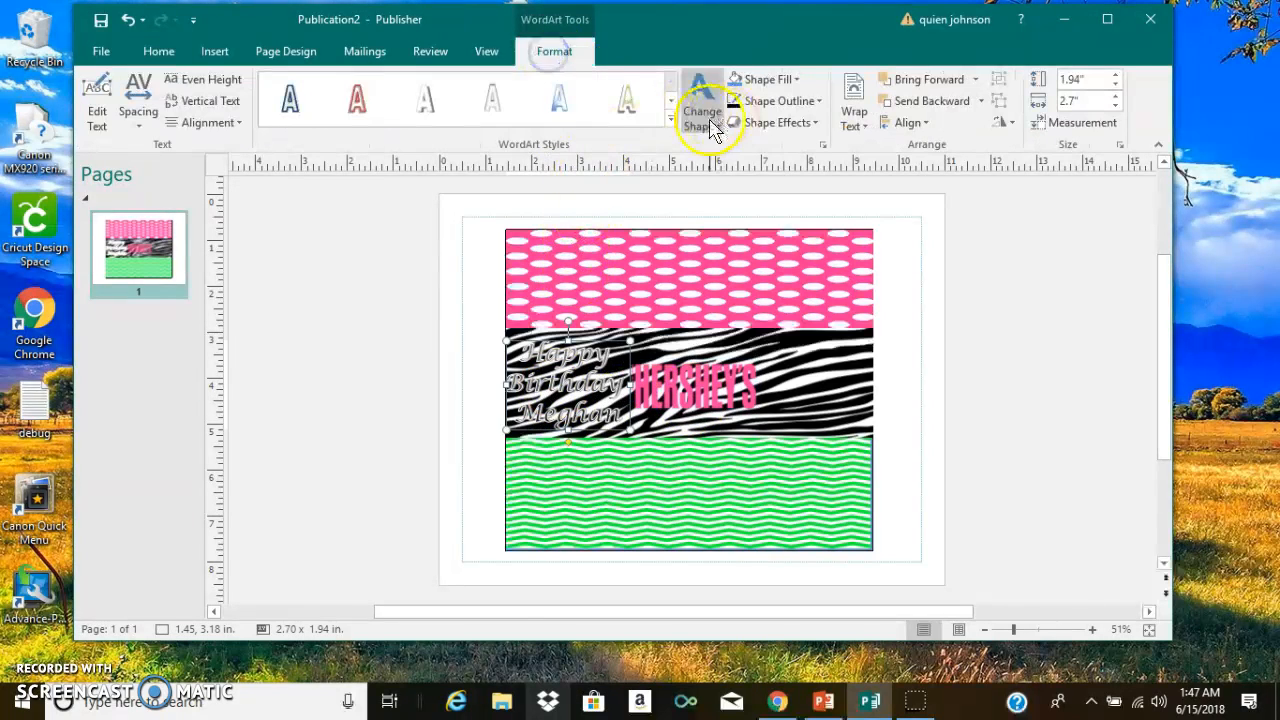
click(799, 80)
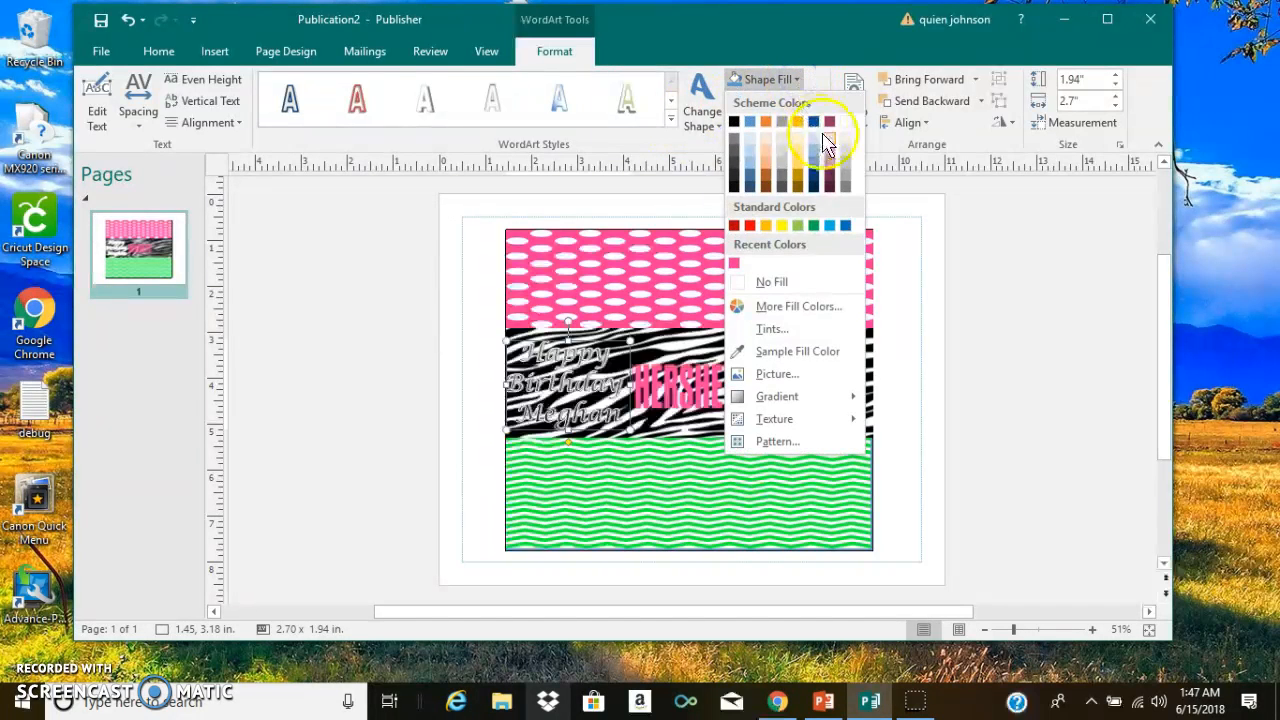
click(735, 264)
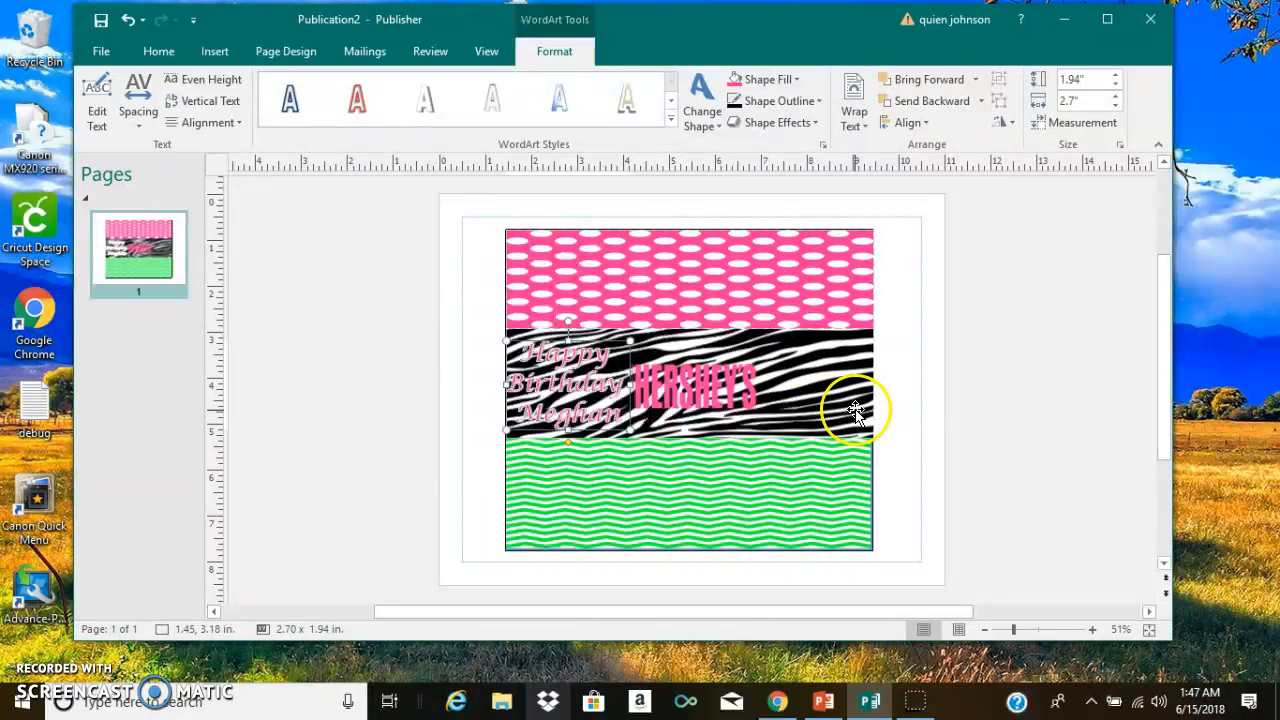
click(955, 388)
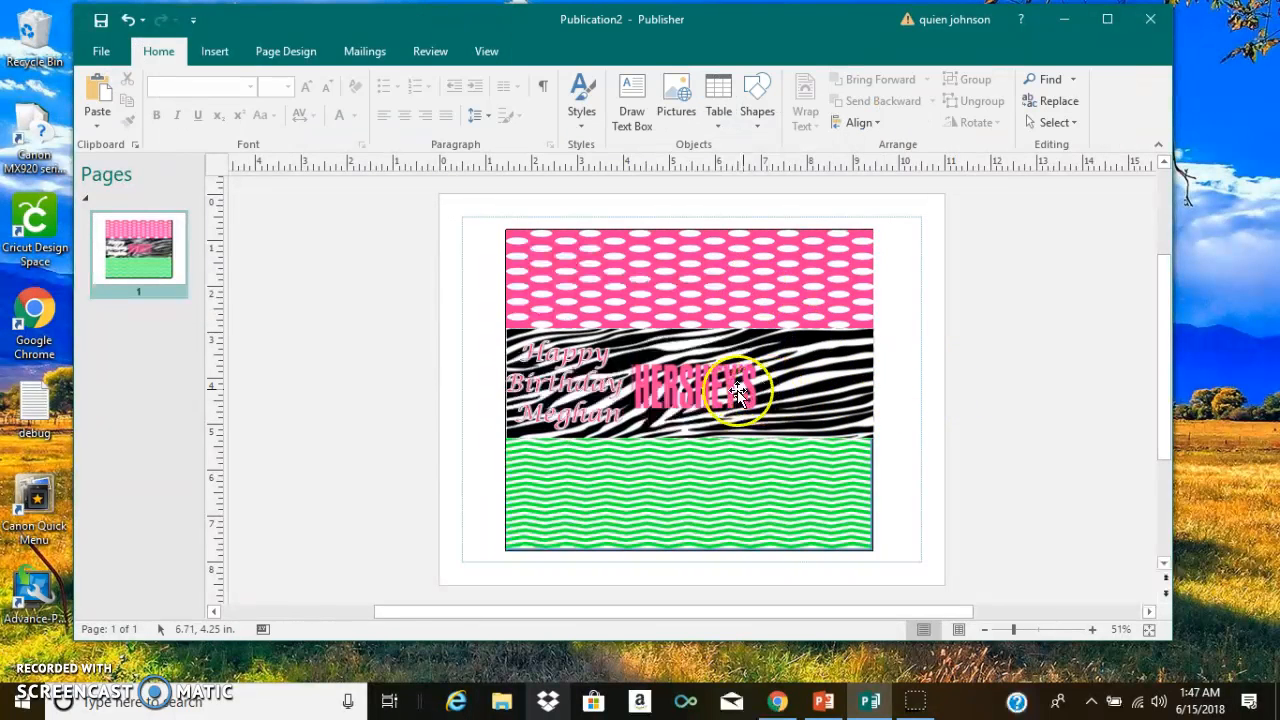
- Undo the zebra strip's accidental shift, narrow the HERSHEY'S logo a little more and nudge the Happy Birthday WordArt toward it
click(607, 395)
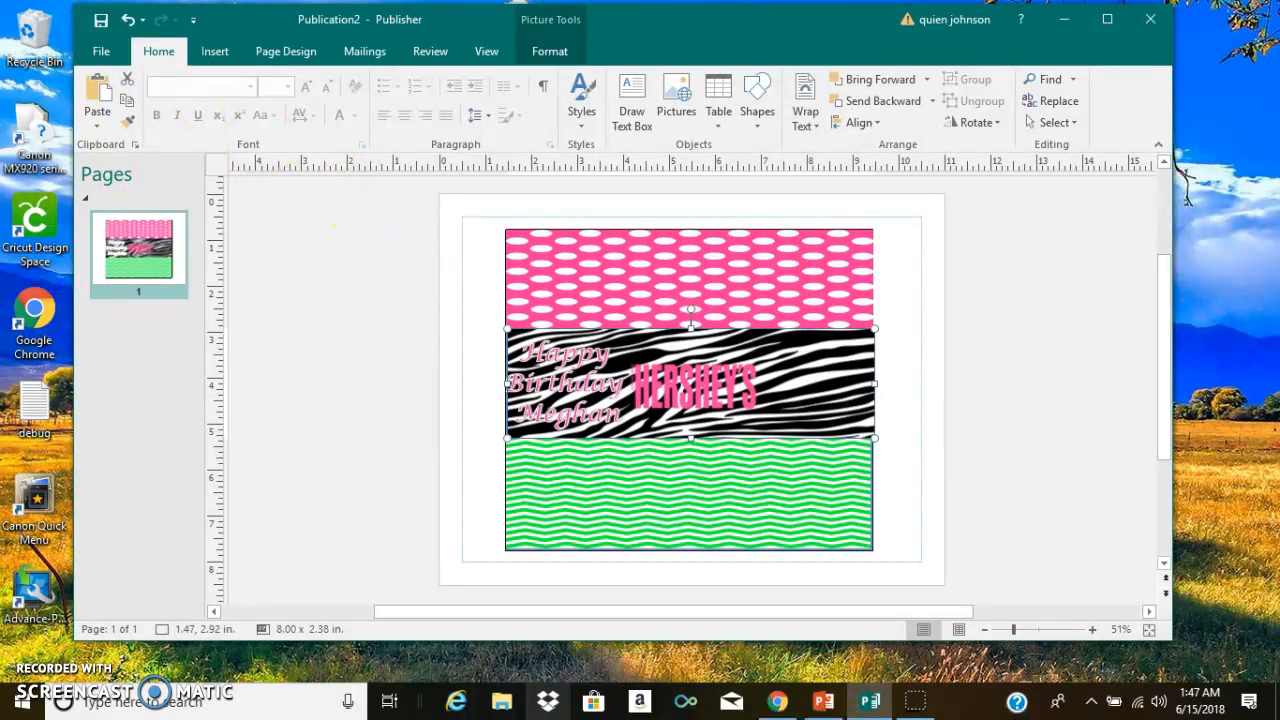
click(129, 20)
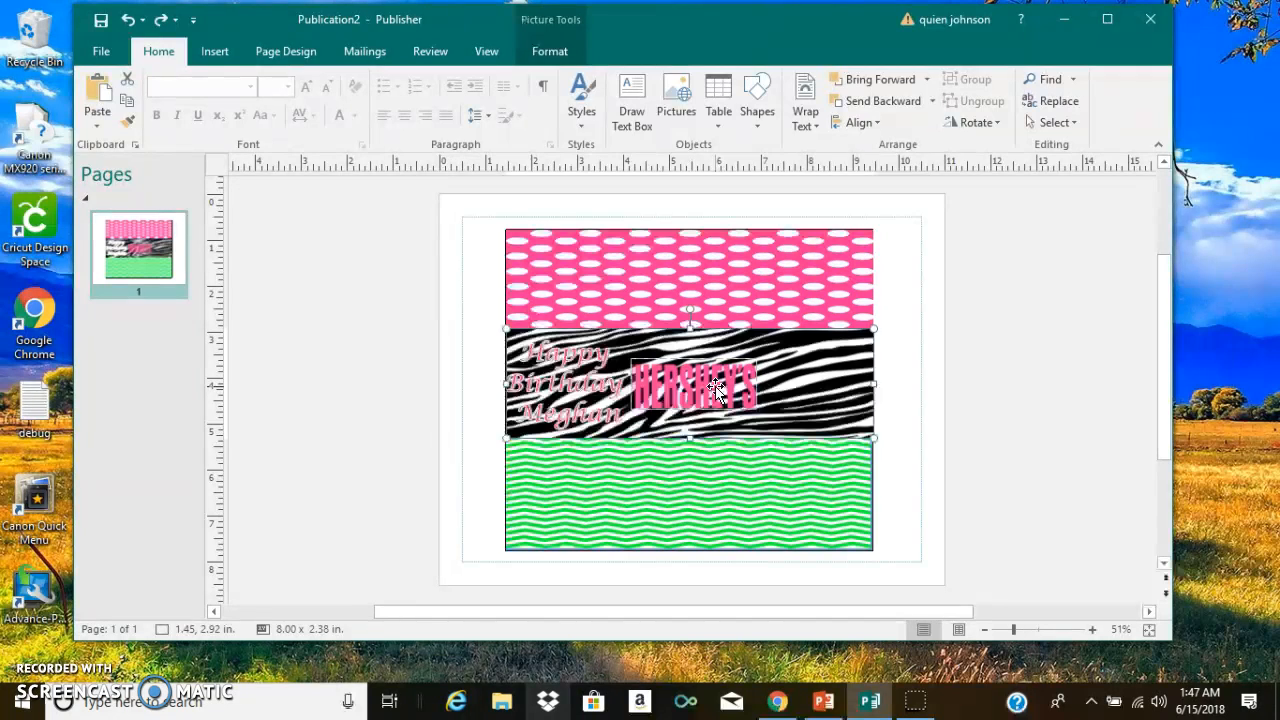
click(649, 382)
drag(641, 382, 670, 389)
click(580, 385)
drag(580, 385, 593, 380)
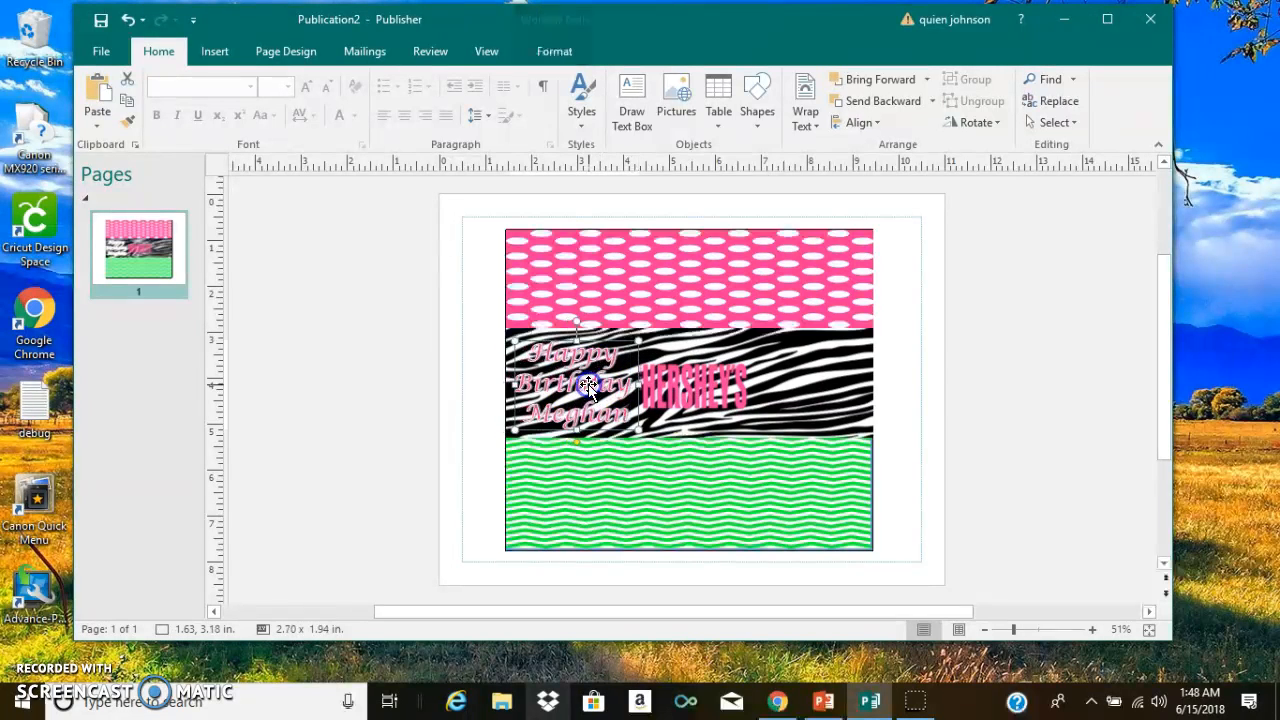
click(1035, 405)
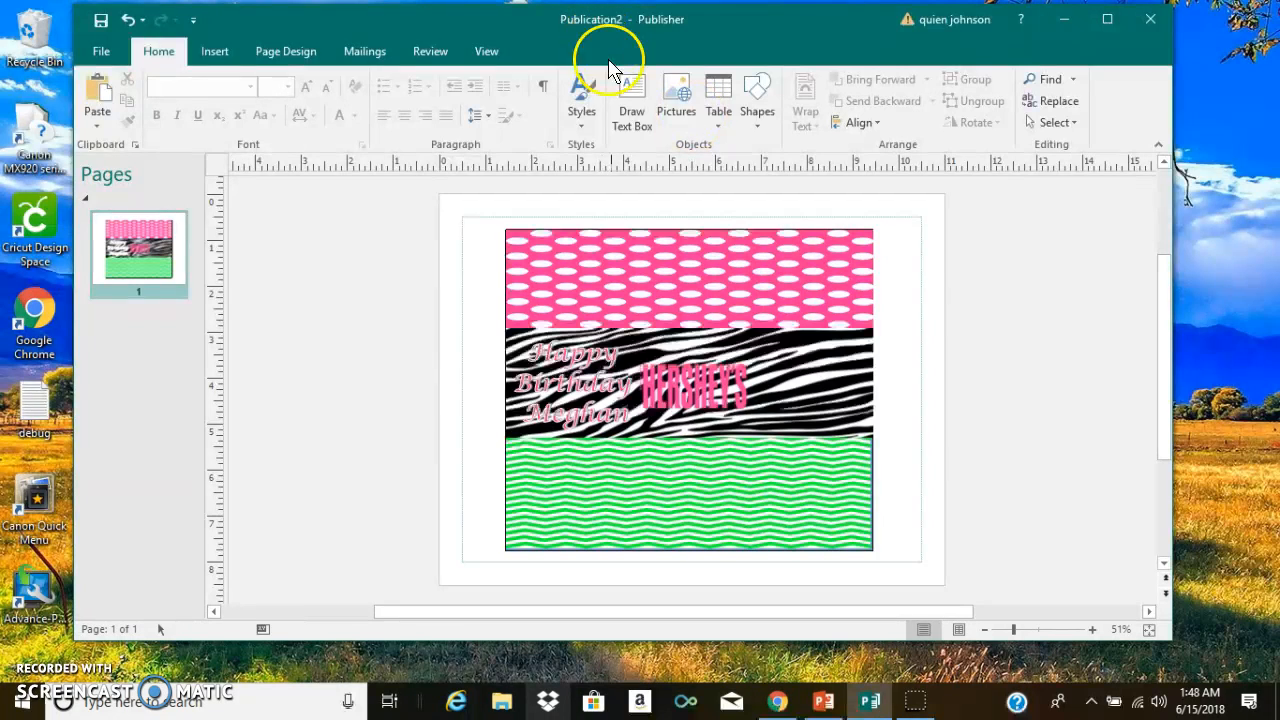
- Start a black plain-style WordArt reading "We Love You" with one word per line
click(216, 54)
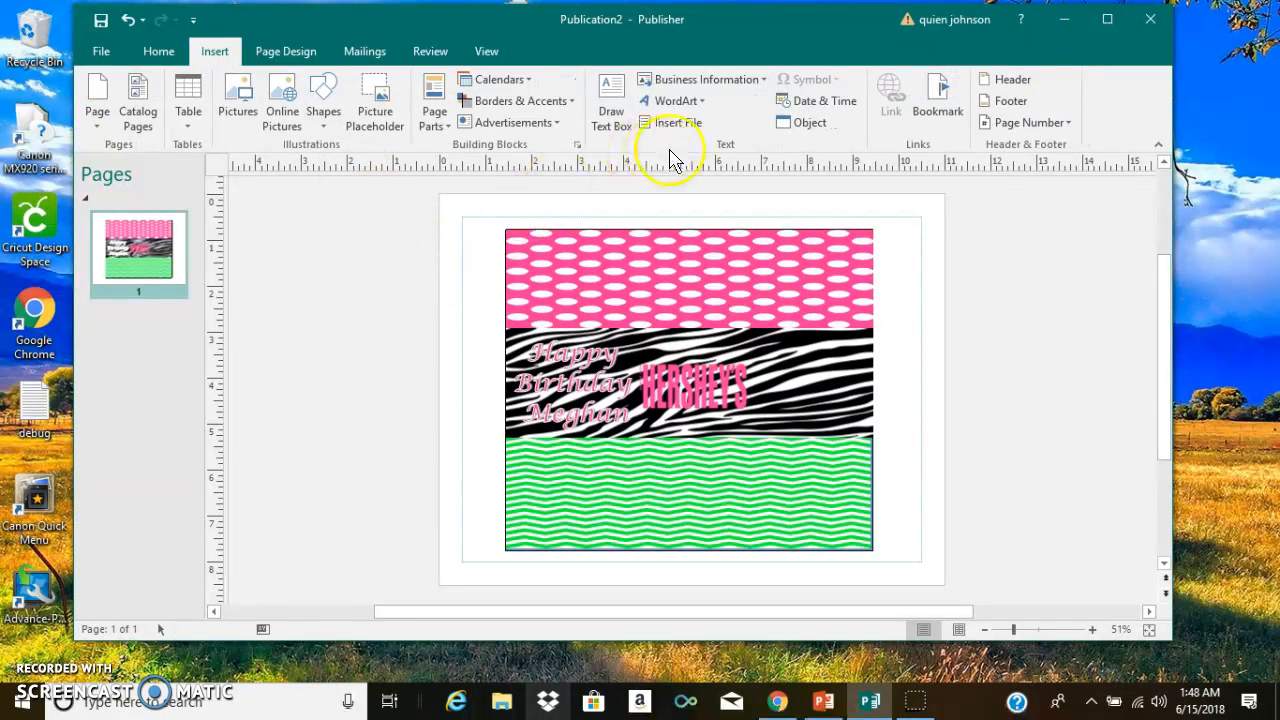
click(680, 101)
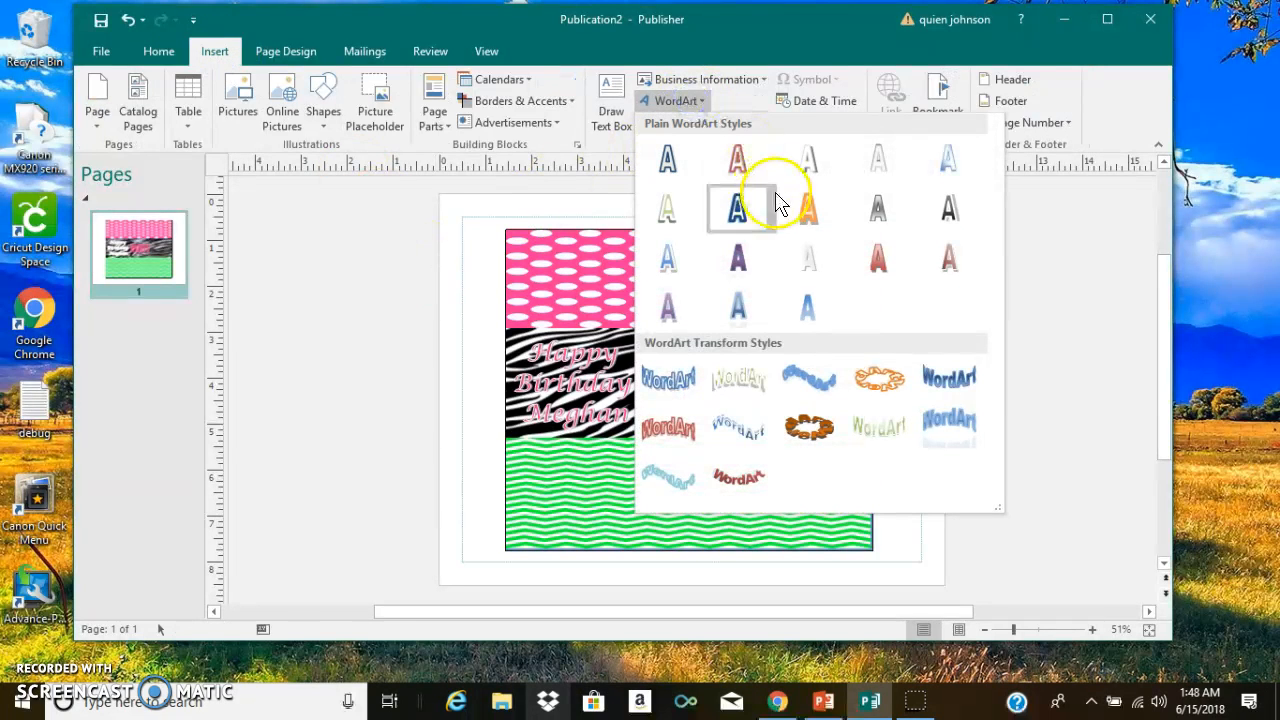
click(945, 208)
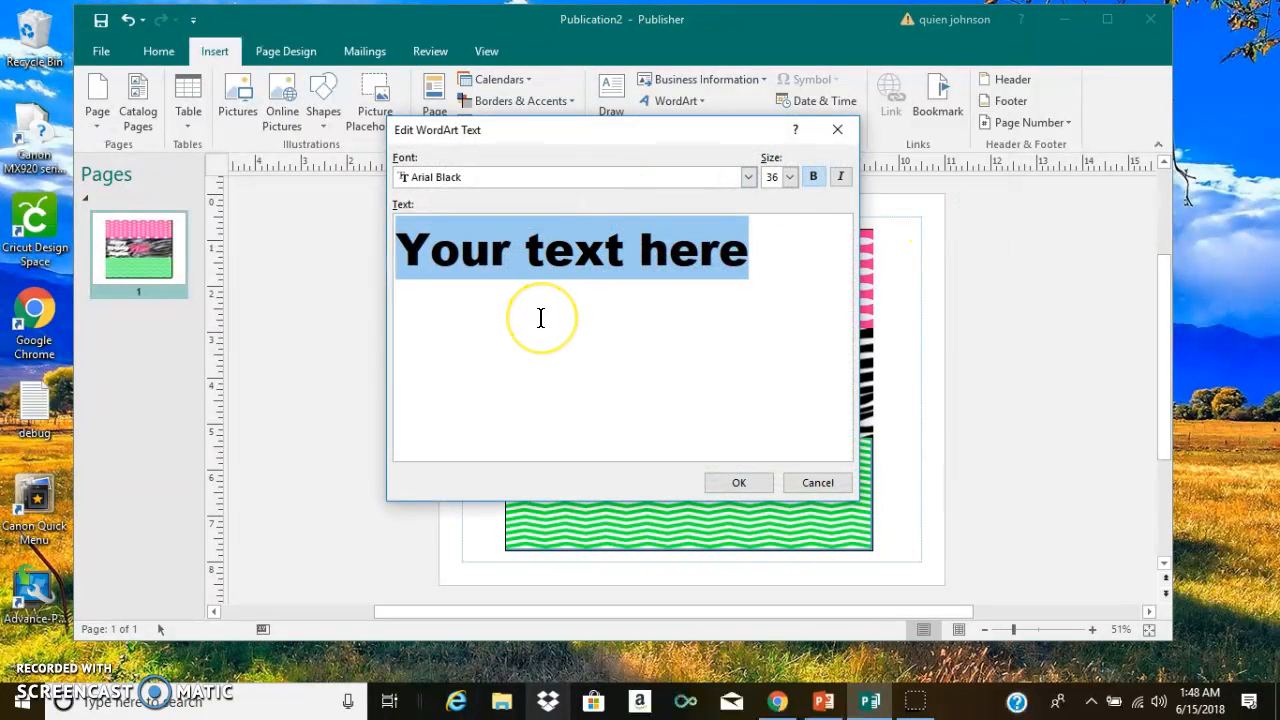
text(We Lo)
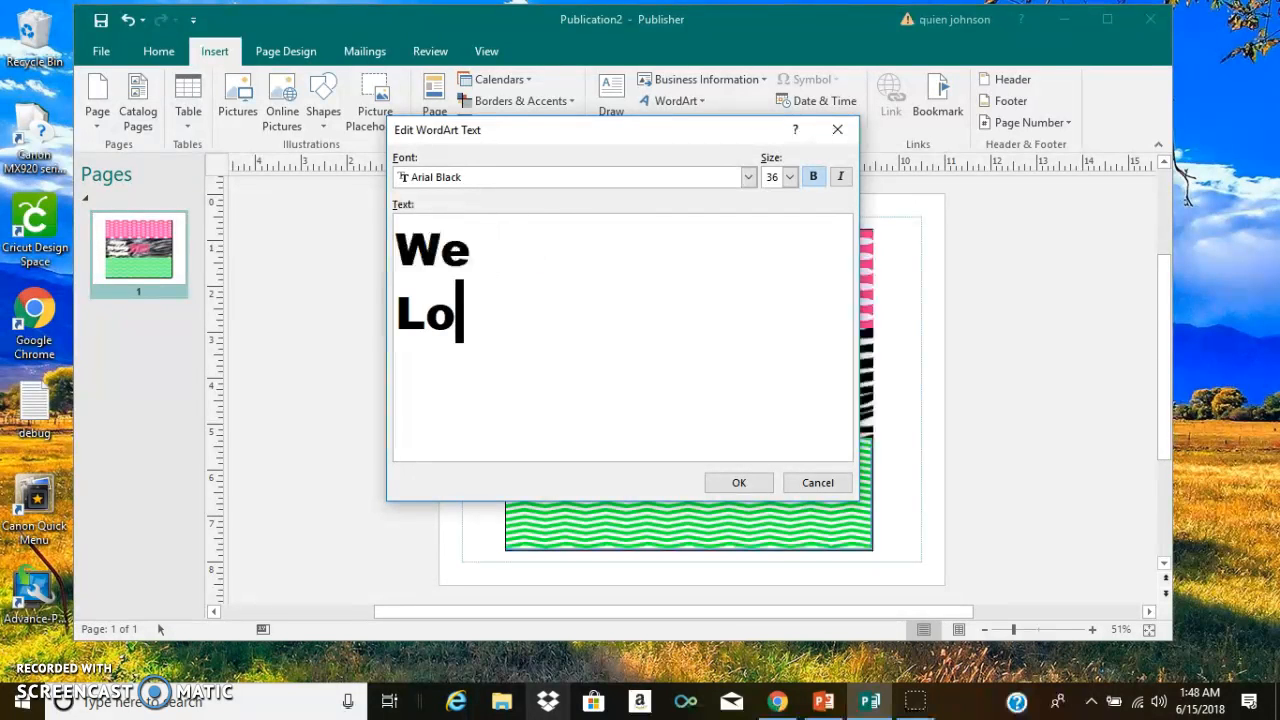
text(ve You)
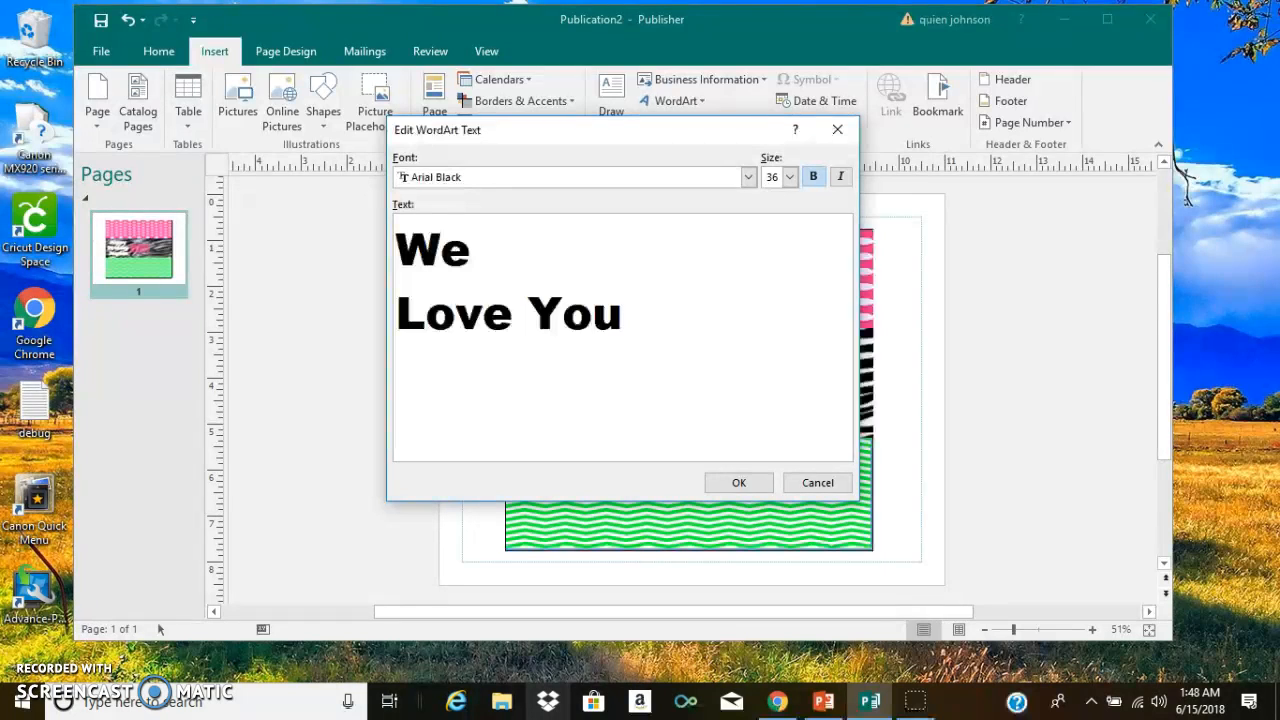
key(BackSpace)
key(BackSpace)
key(BackSpace)
key(Return)
text(You)
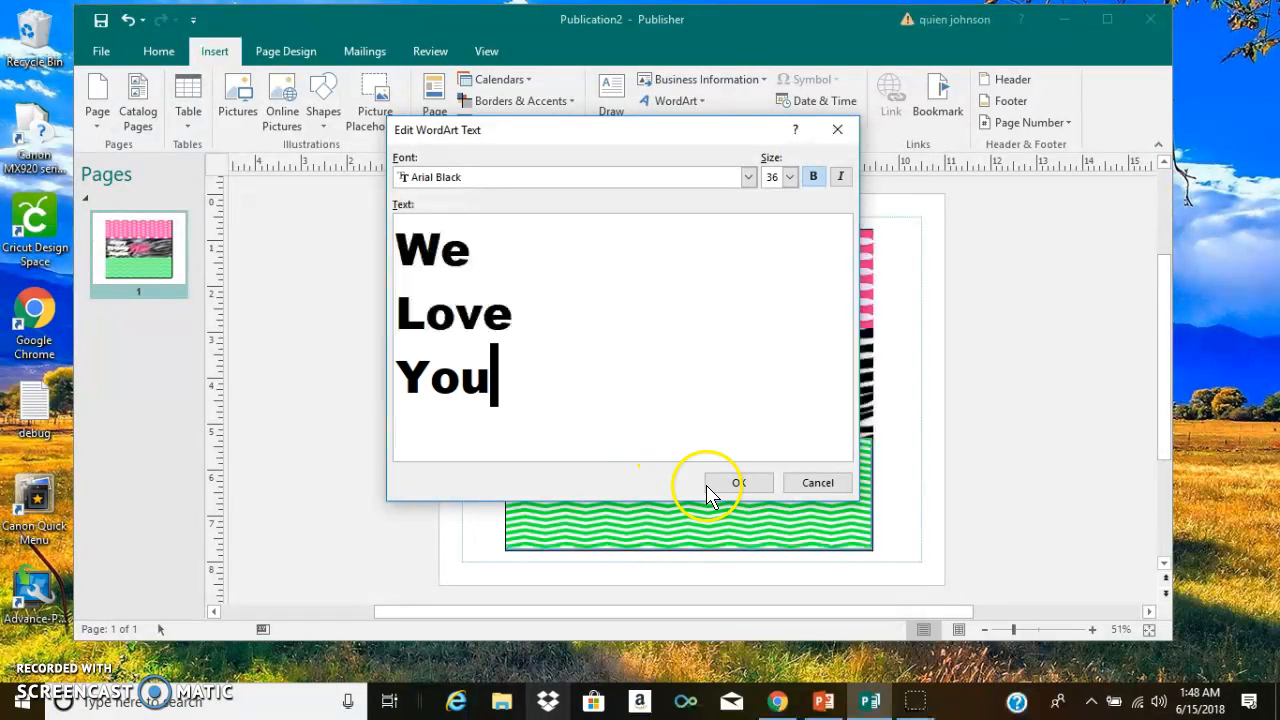
- Set the "We Love You" text's font to MS PGothic and place the WordArt on the zebra strip, right of the HERSHEY'S logo
click(748, 178)
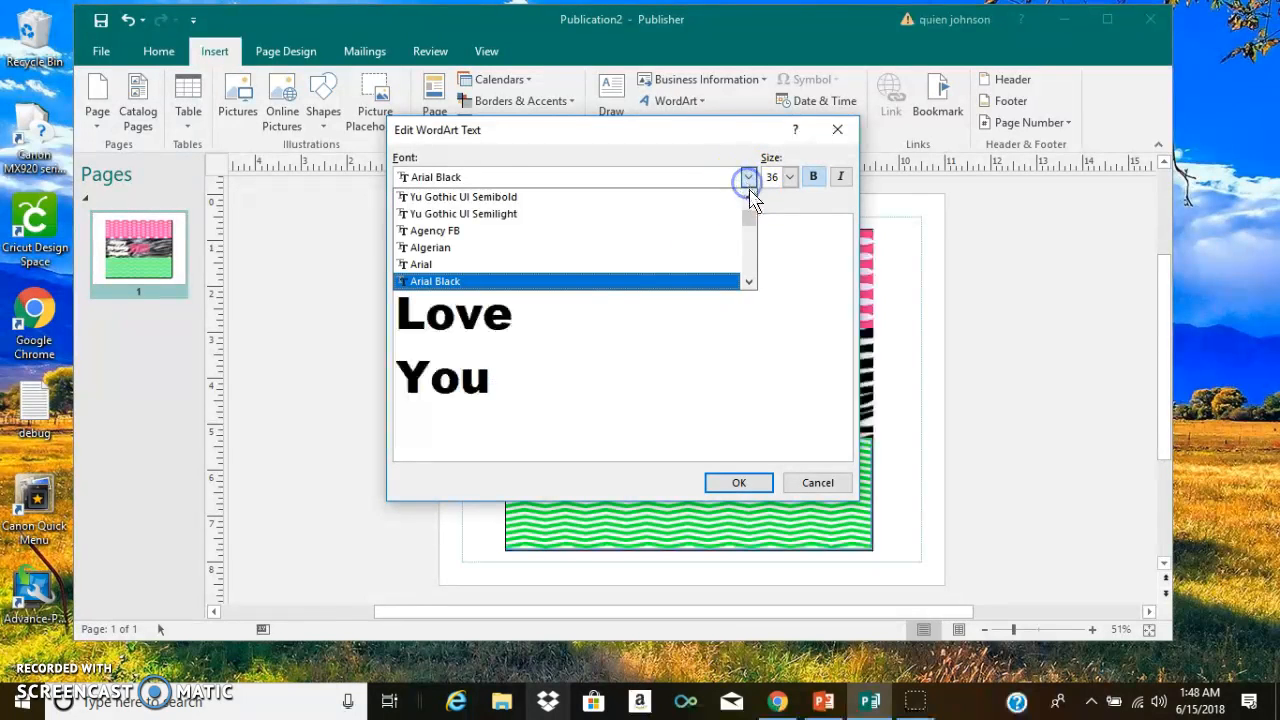
click(668, 214)
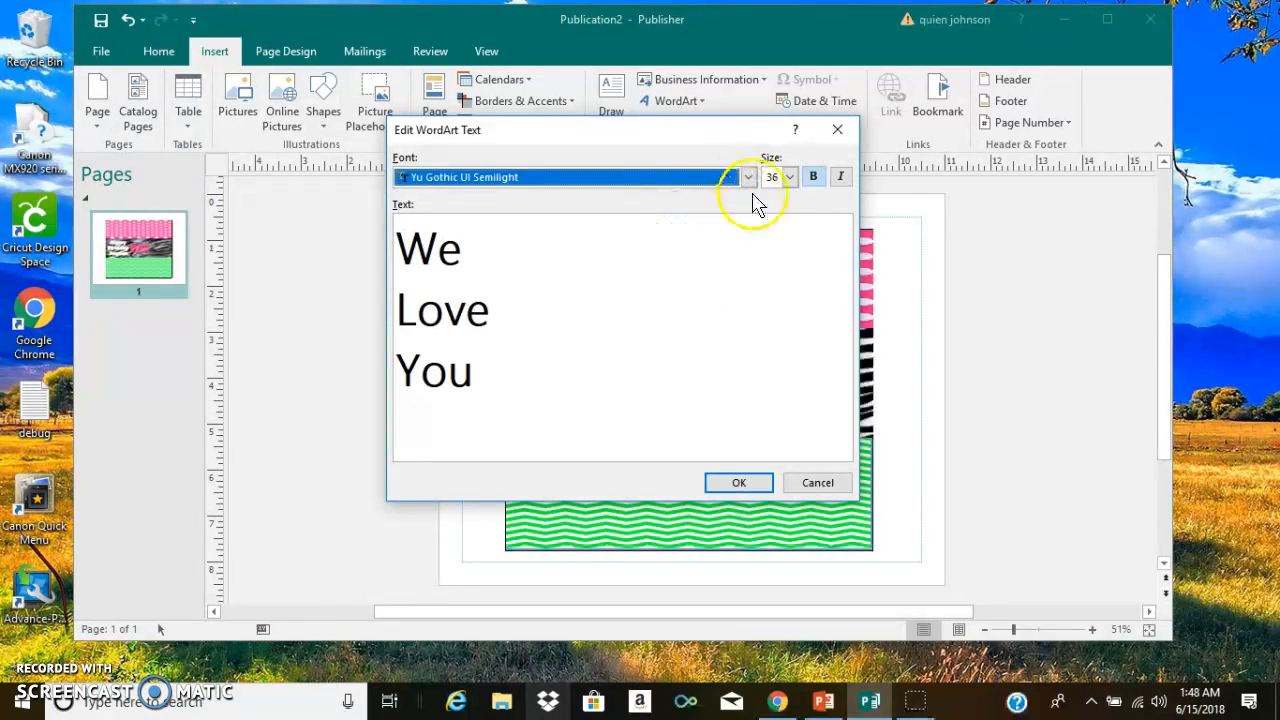
click(748, 178)
click(750, 198)
click(750, 198)
click(750, 198)
click(750, 198)
click(697, 213)
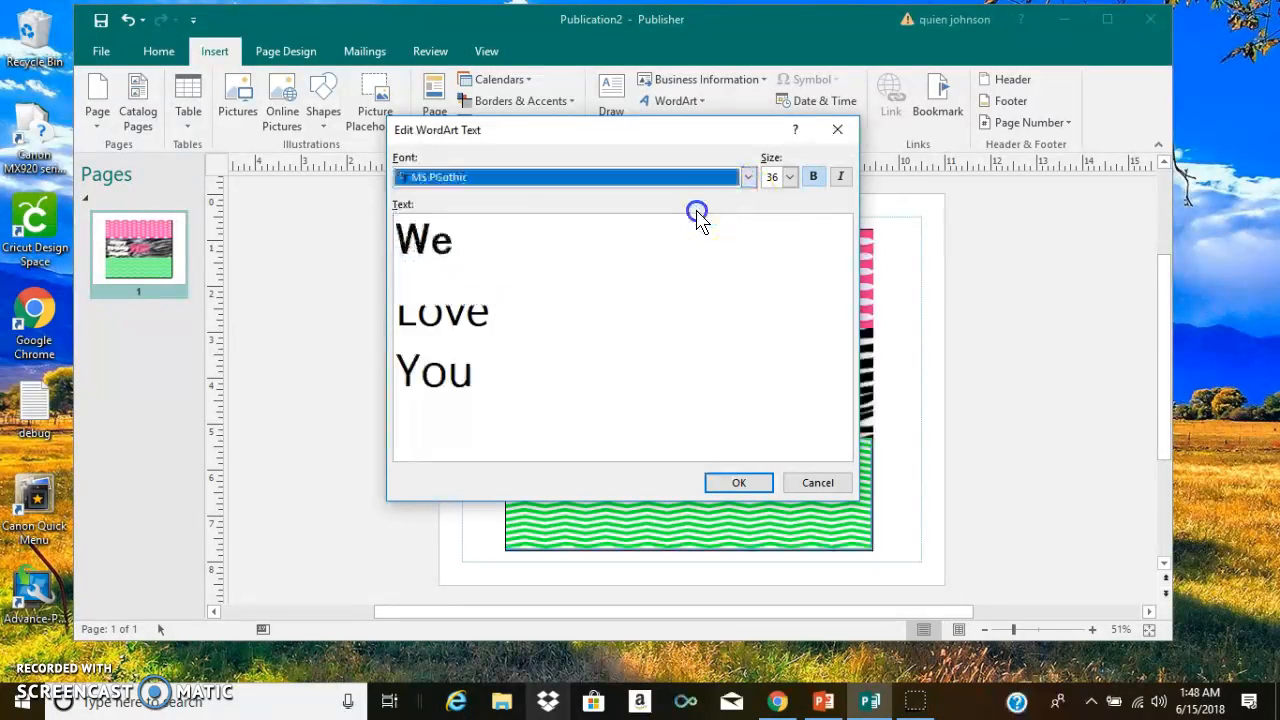
click(735, 481)
drag(688, 382, 808, 391)
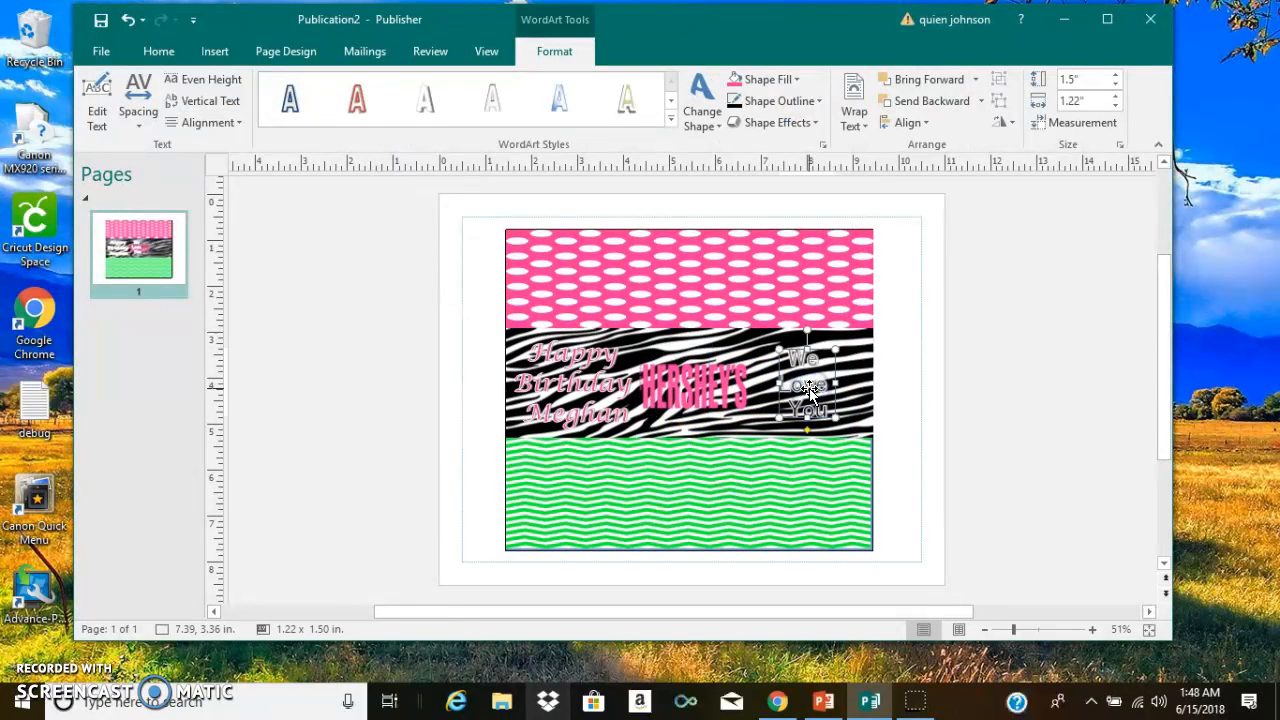
- Fill the "We Love You" WordArt with the recently used pink
click(782, 82)
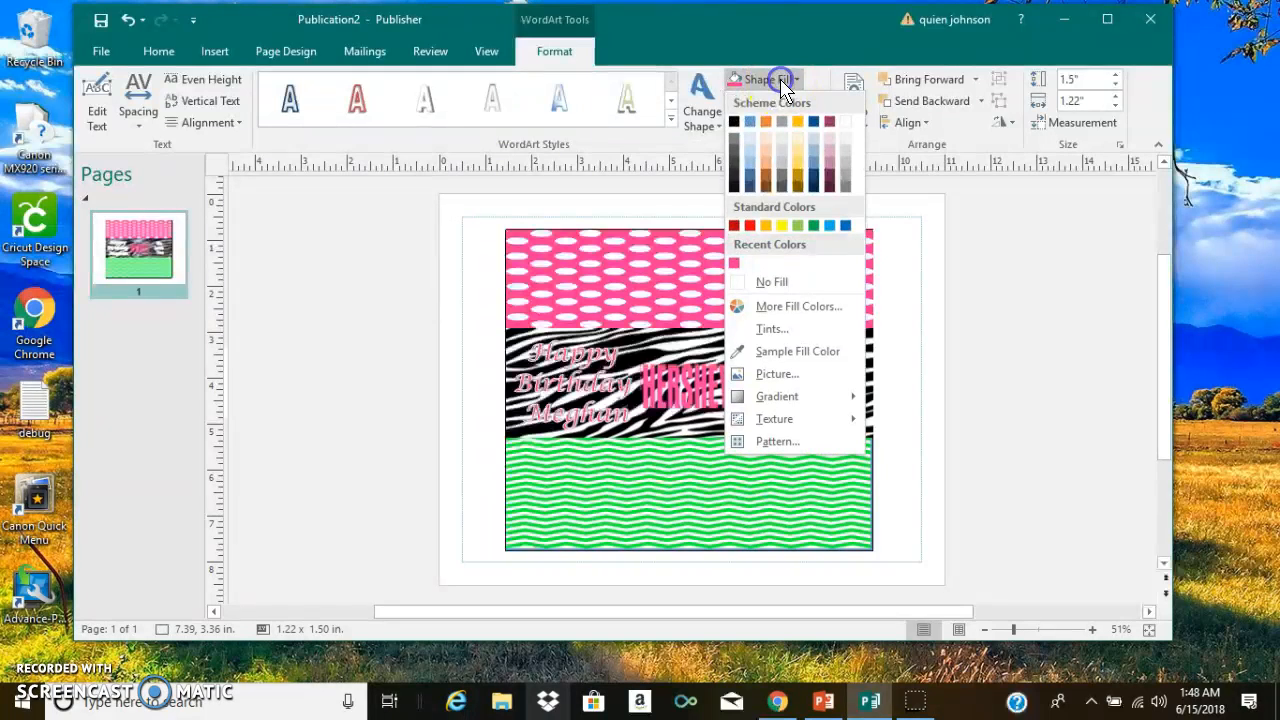
click(762, 80)
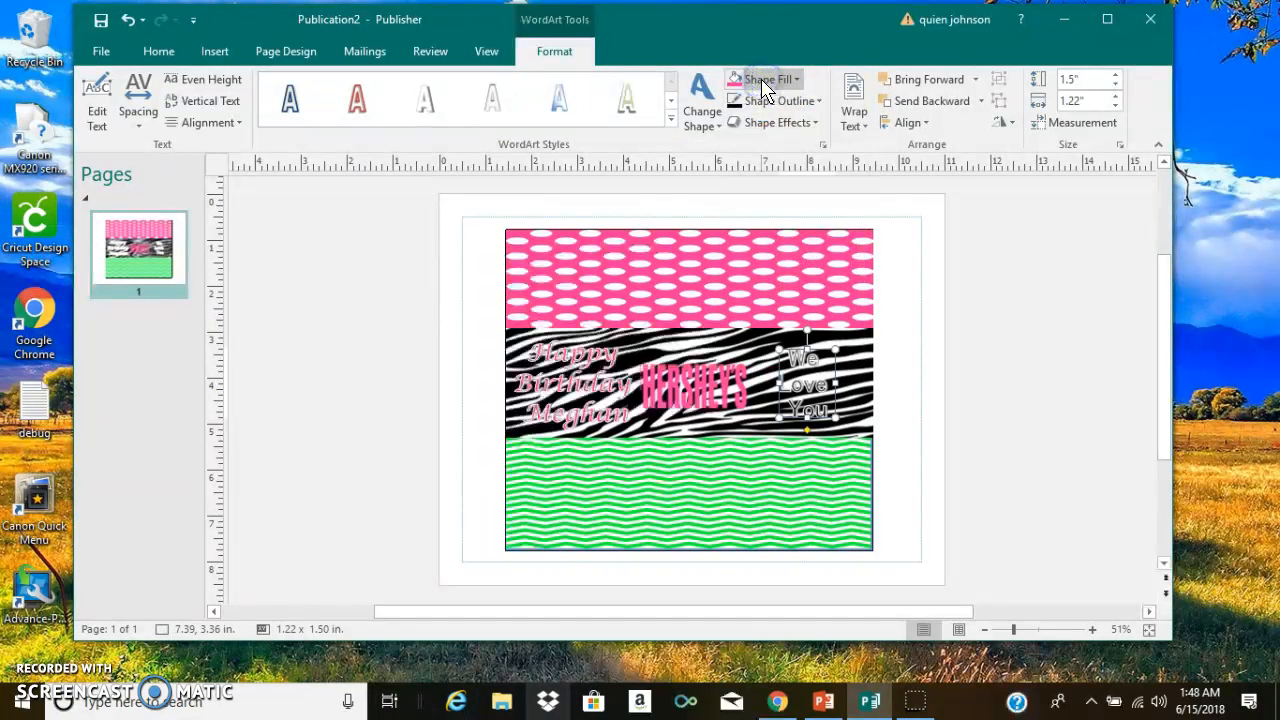
click(762, 80)
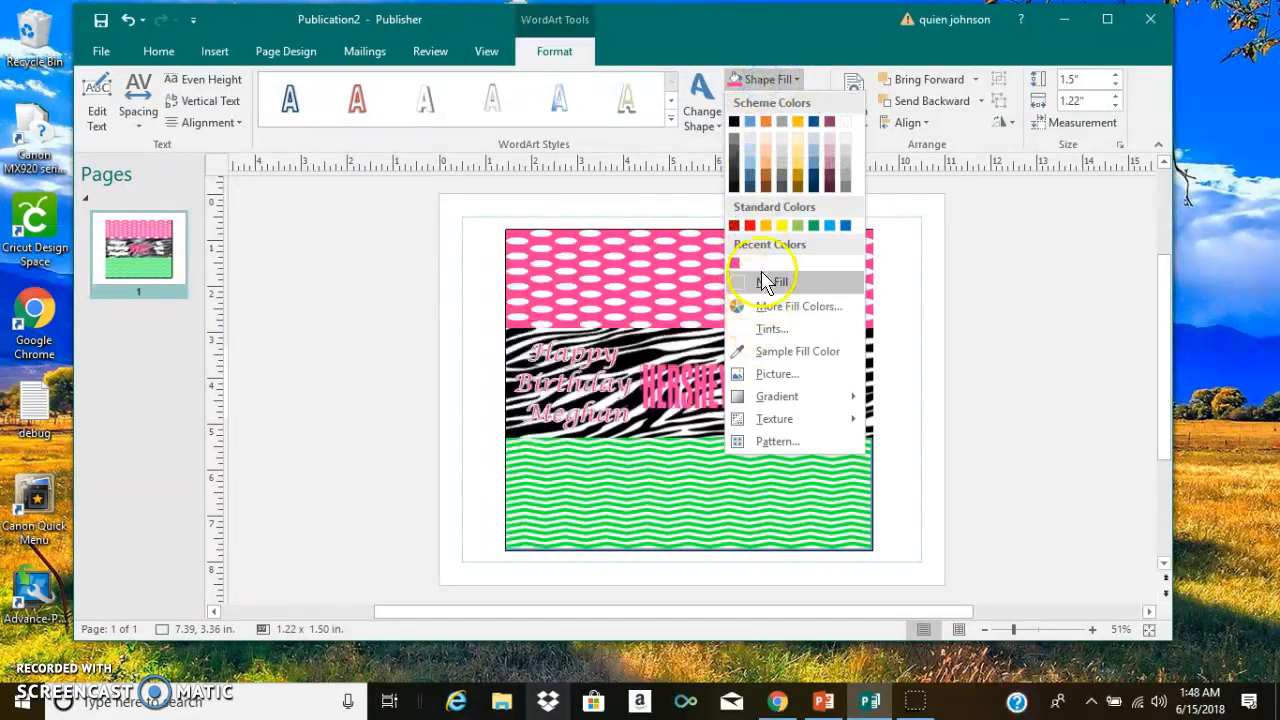
click(735, 262)
click(932, 395)
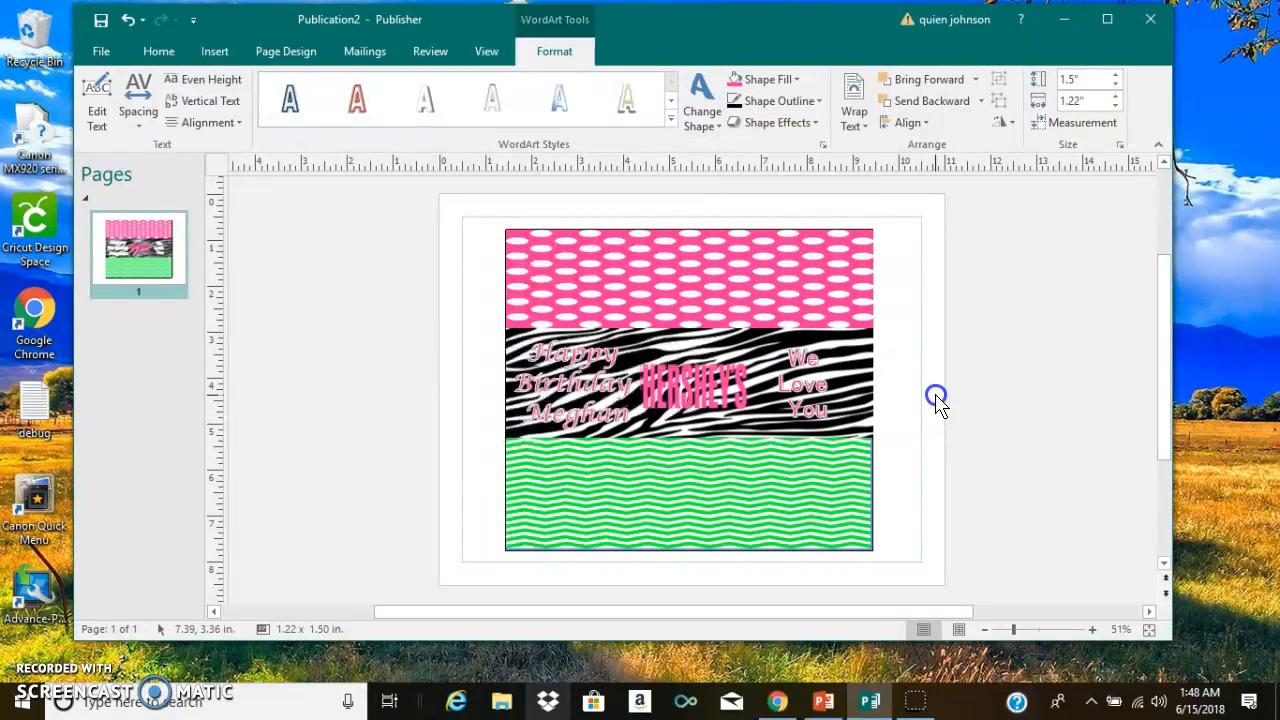
- Widen the "We Love You" WordArt to about 1.65 inches
click(818, 392)
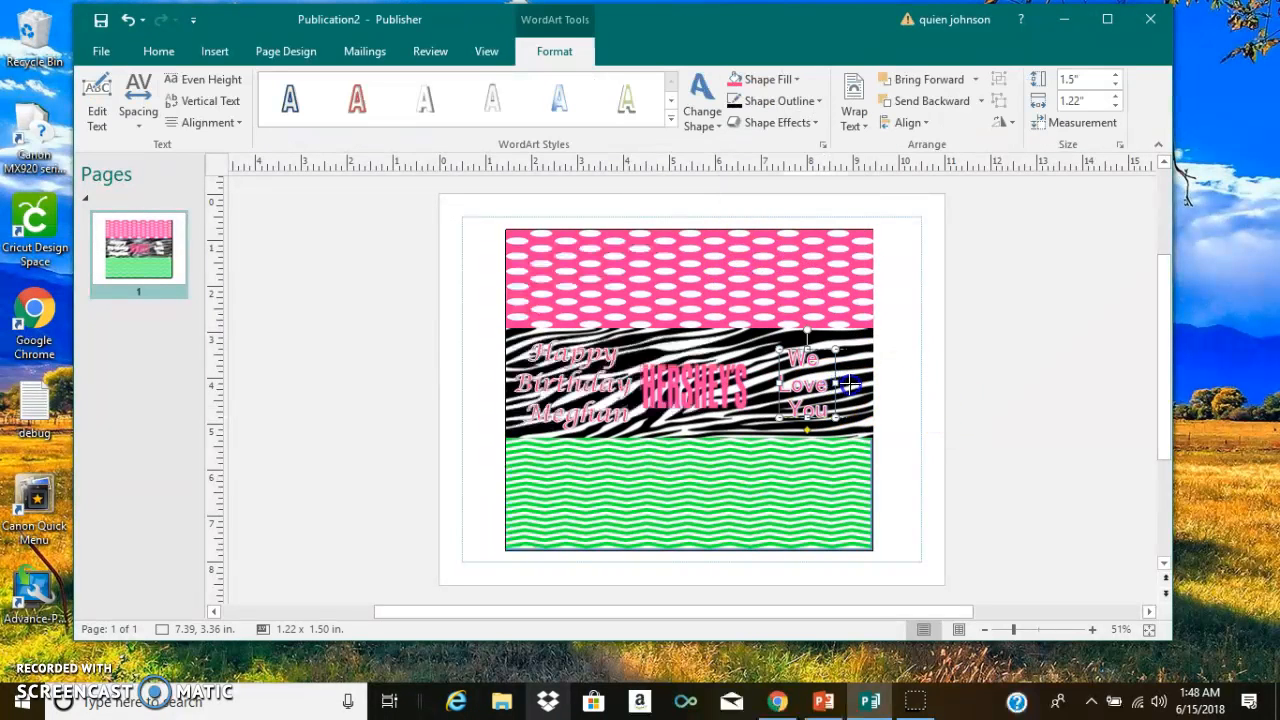
drag(850, 384, 852, 384)
click(994, 380)
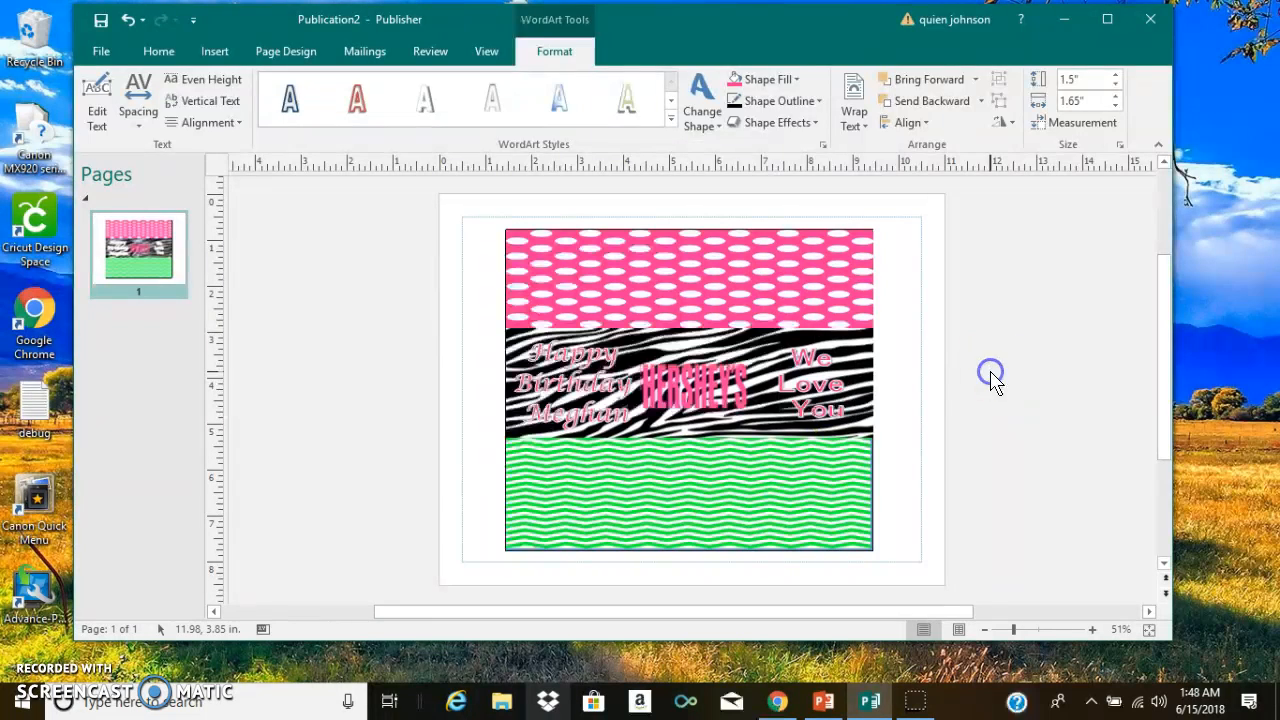
click(362, 316)
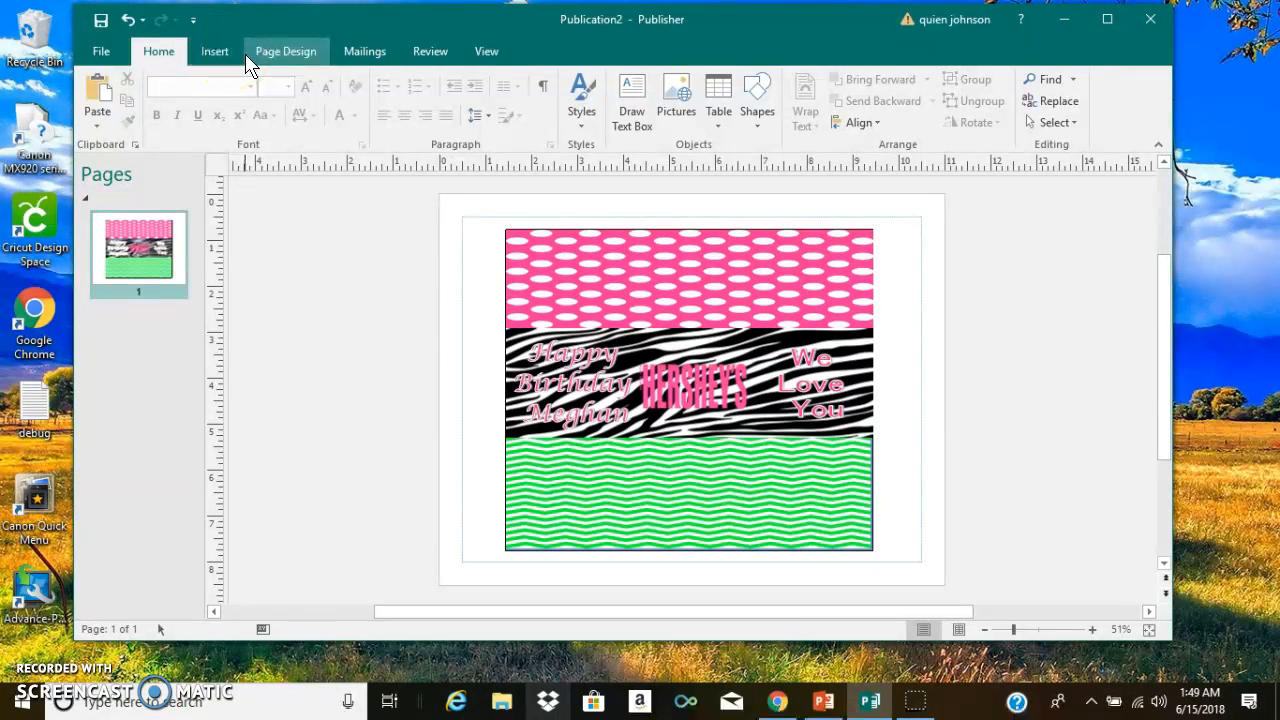
- Insert the "hershey nutrition fact" picture from the recent files in Quick access
click(215, 55)
click(300, 288)
click(236, 98)
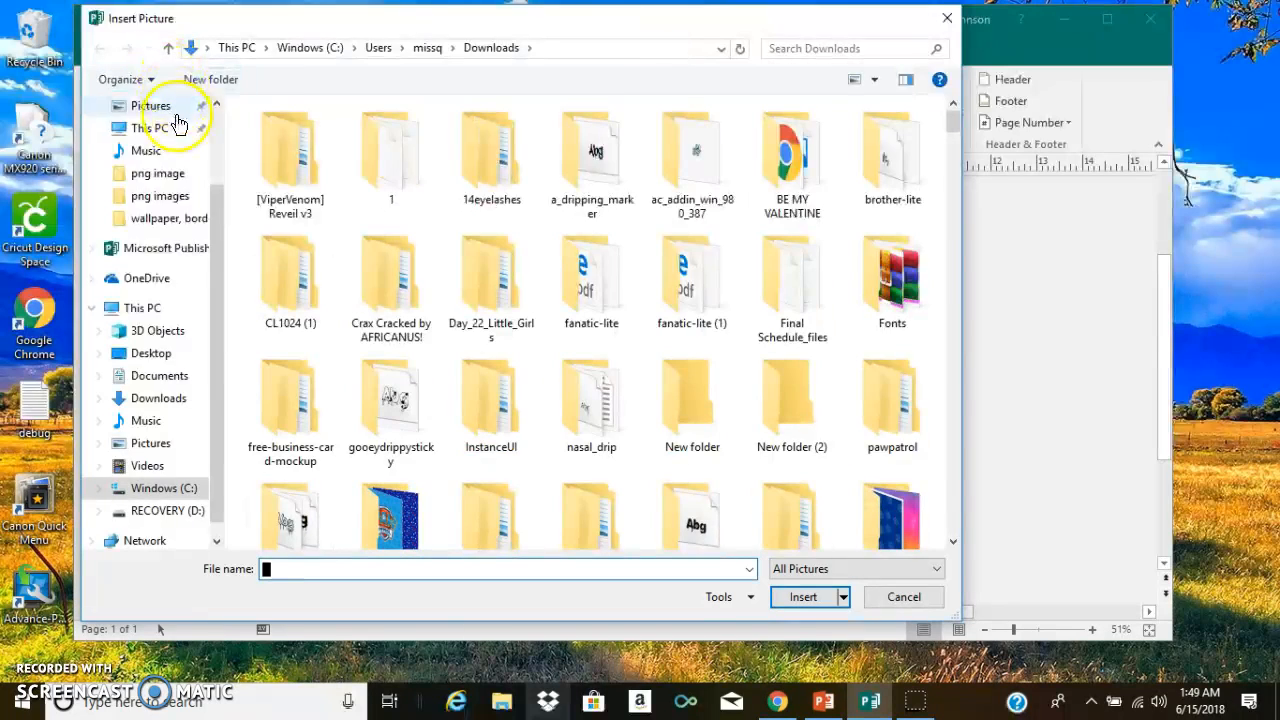
drag(220, 199, 215, 85)
click(165, 120)
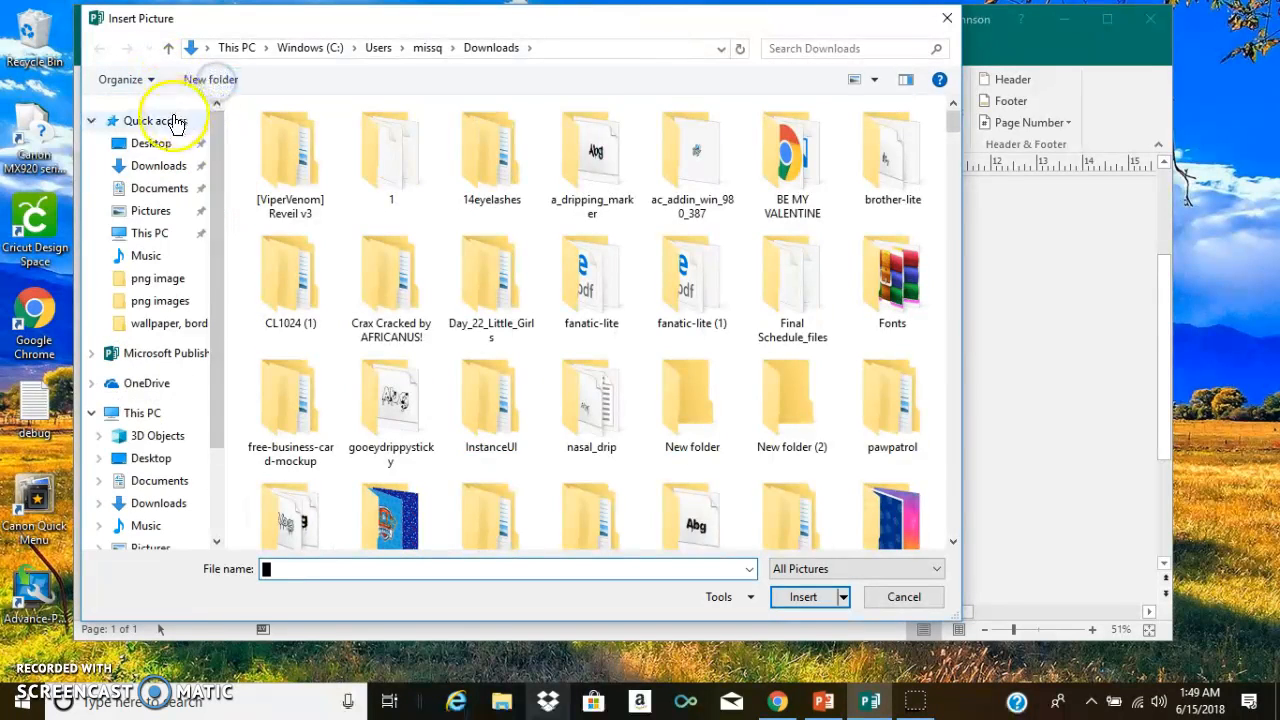
drag(953, 156, 961, 249)
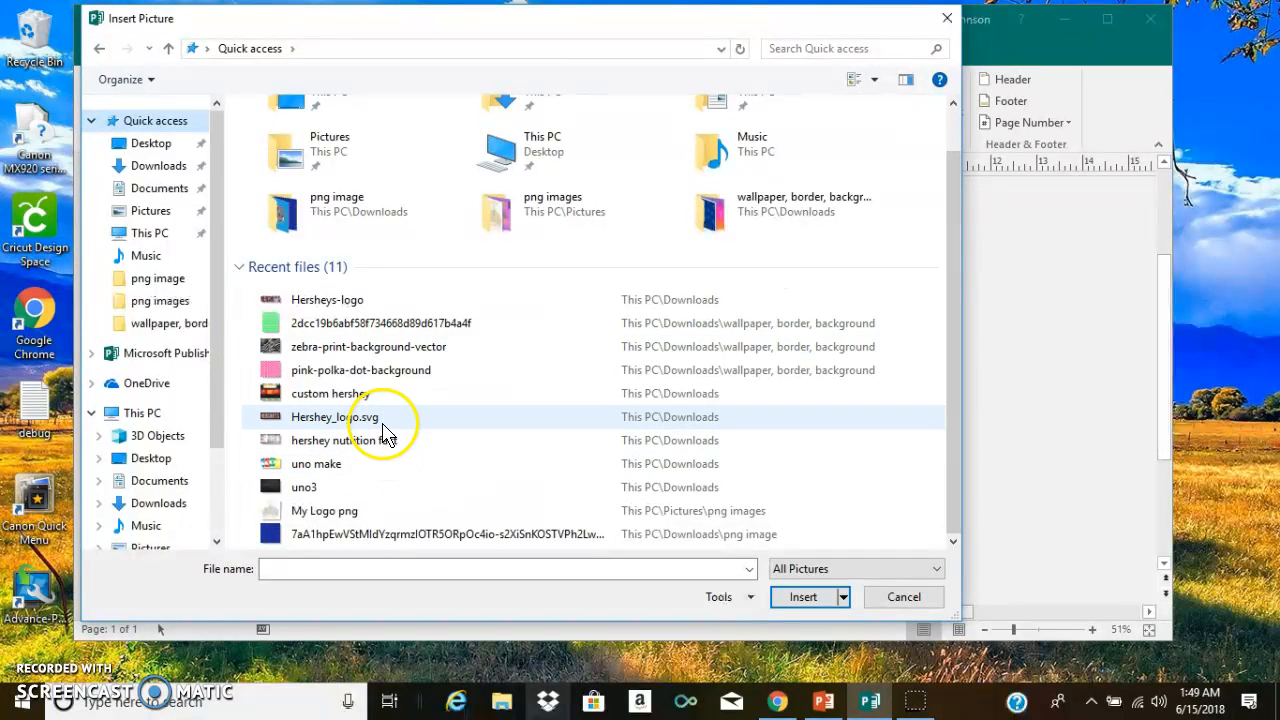
click(378, 441)
click(810, 600)
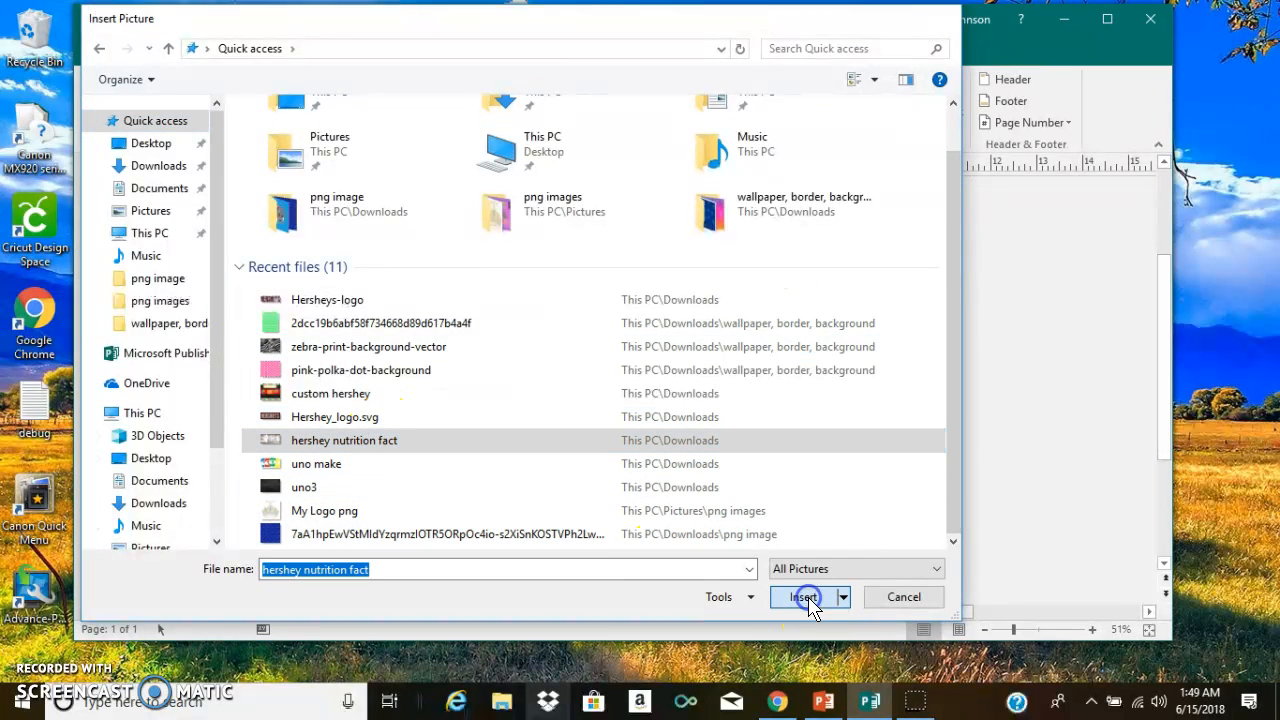
- Place the nutrition facts picture upside down near the pink polka-dot strip's upper edge, sized about 4.61 by 1.21 inches
mouse_move(697, 325)
mouse_down()
mouse_move(692, 306)
mouse_move(662, 332)
mouse_move(607, 431)
mouse_move(700, 440)
mouse_move(719, 330)
mouse_move(690, 310)
mouse_move(695, 268)
mouse_move(699, 337)
mouse_up()
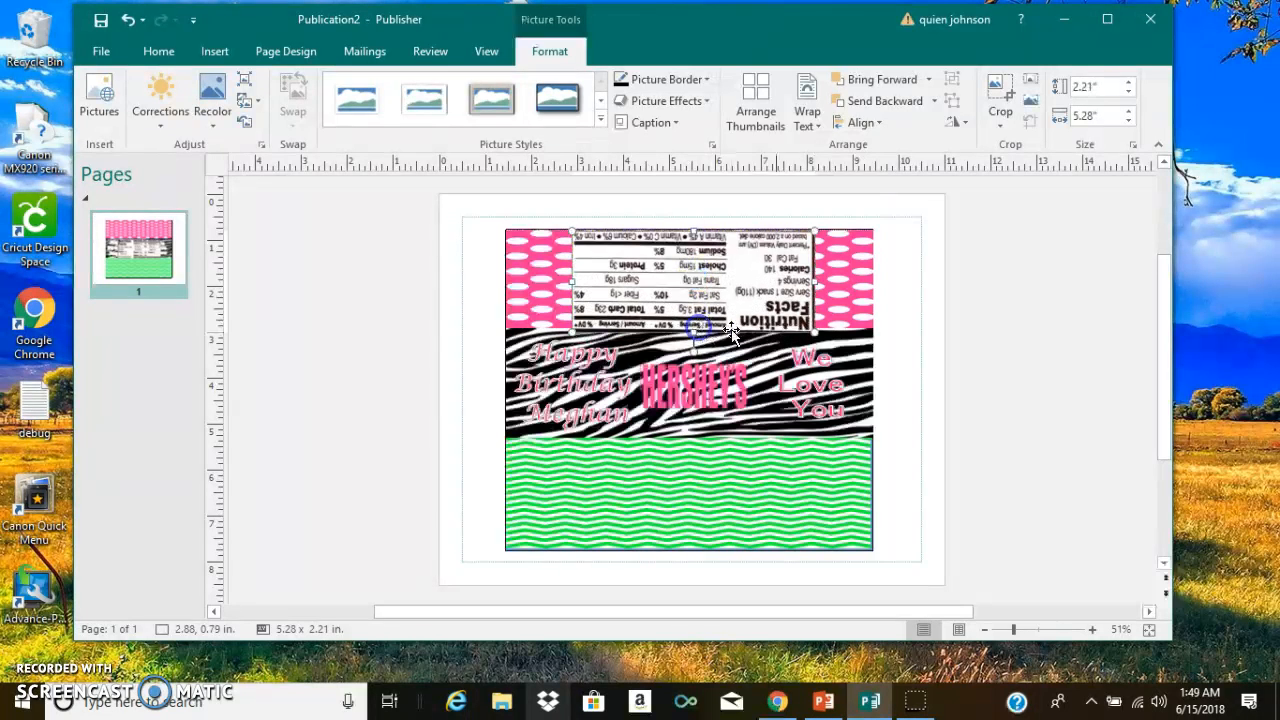
drag(813, 333, 783, 320)
drag(679, 318, 724, 258)
click(604, 266)
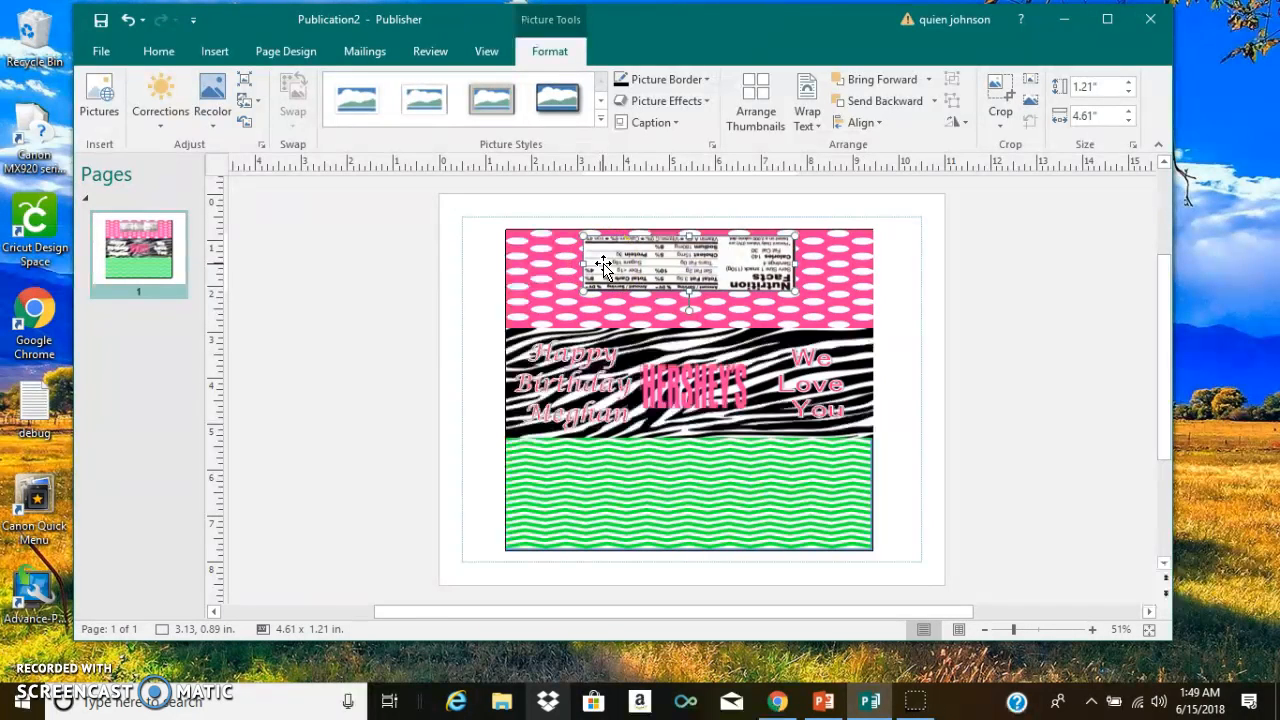
- Recolor the nutrition facts picture with the standard light green variation
click(209, 126)
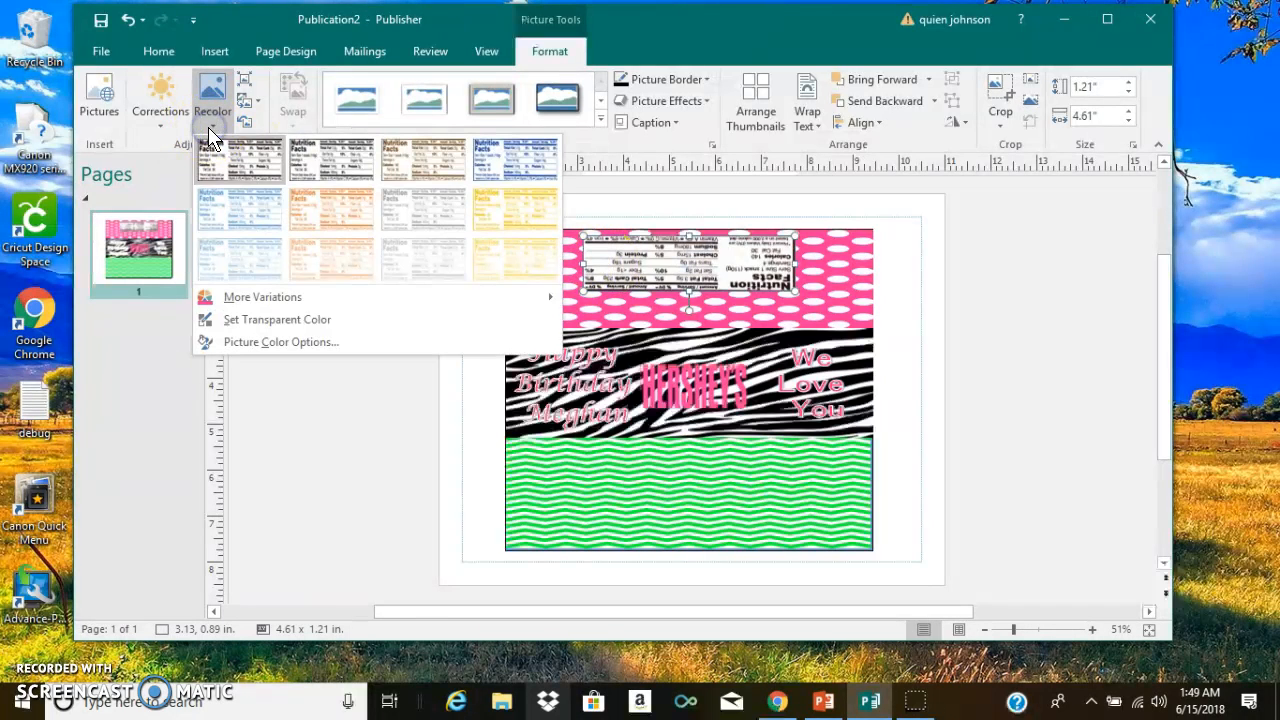
click(355, 185)
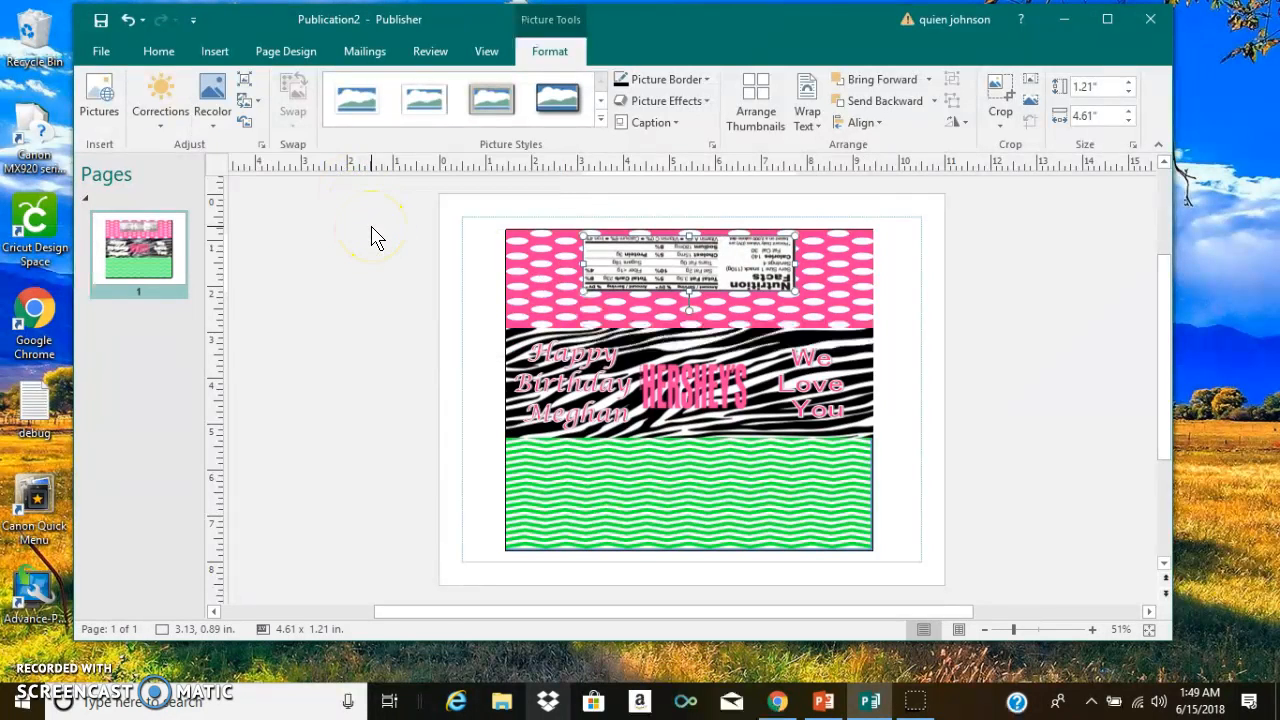
click(216, 120)
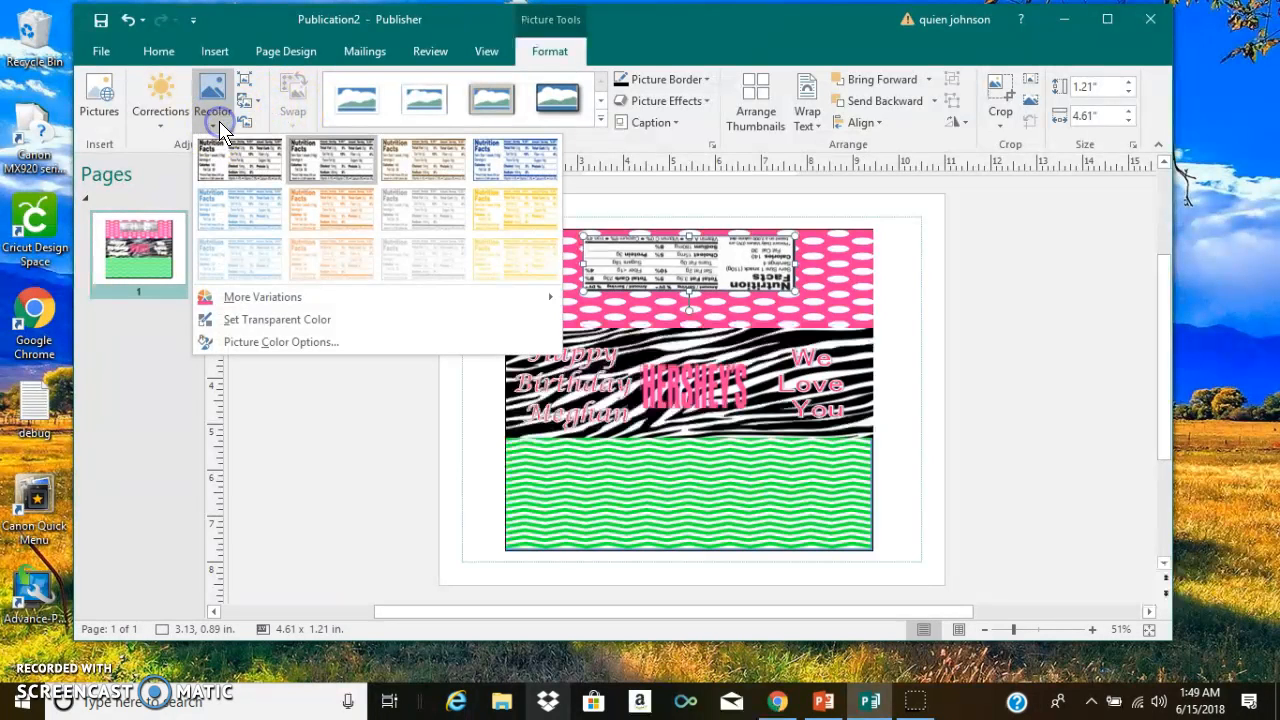
mouse_move(492, 295)
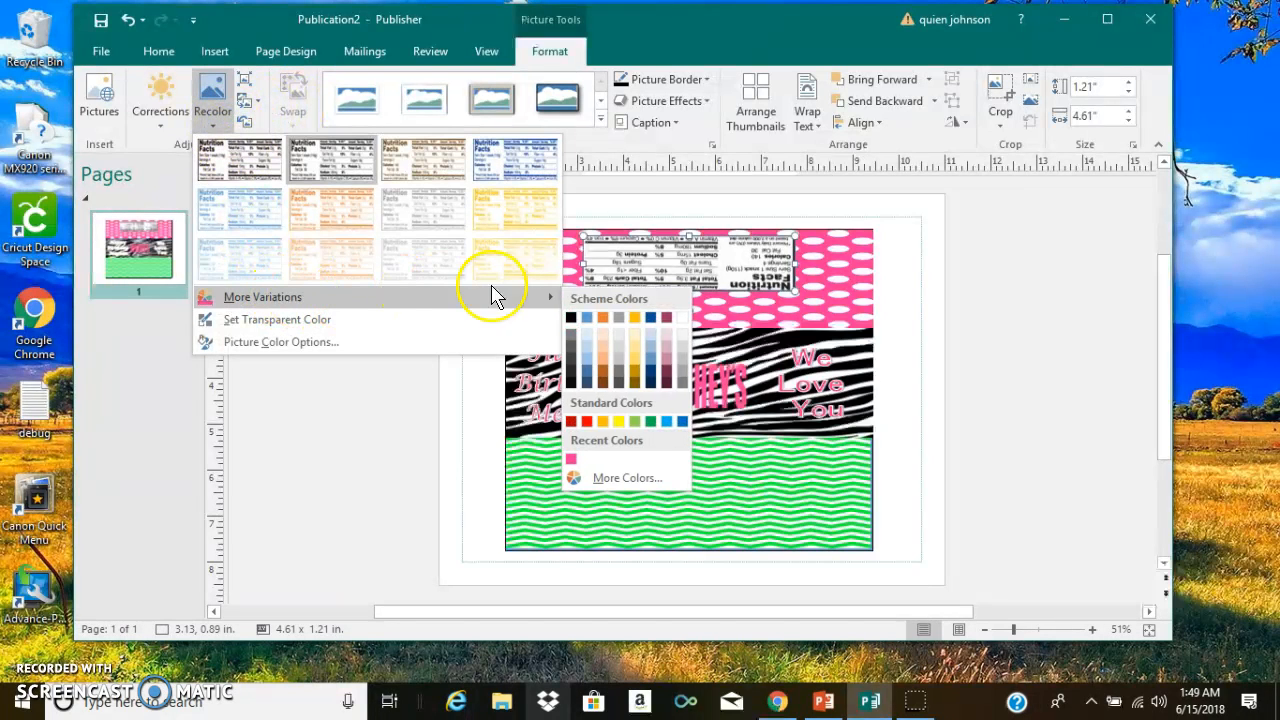
click(634, 422)
click(358, 322)
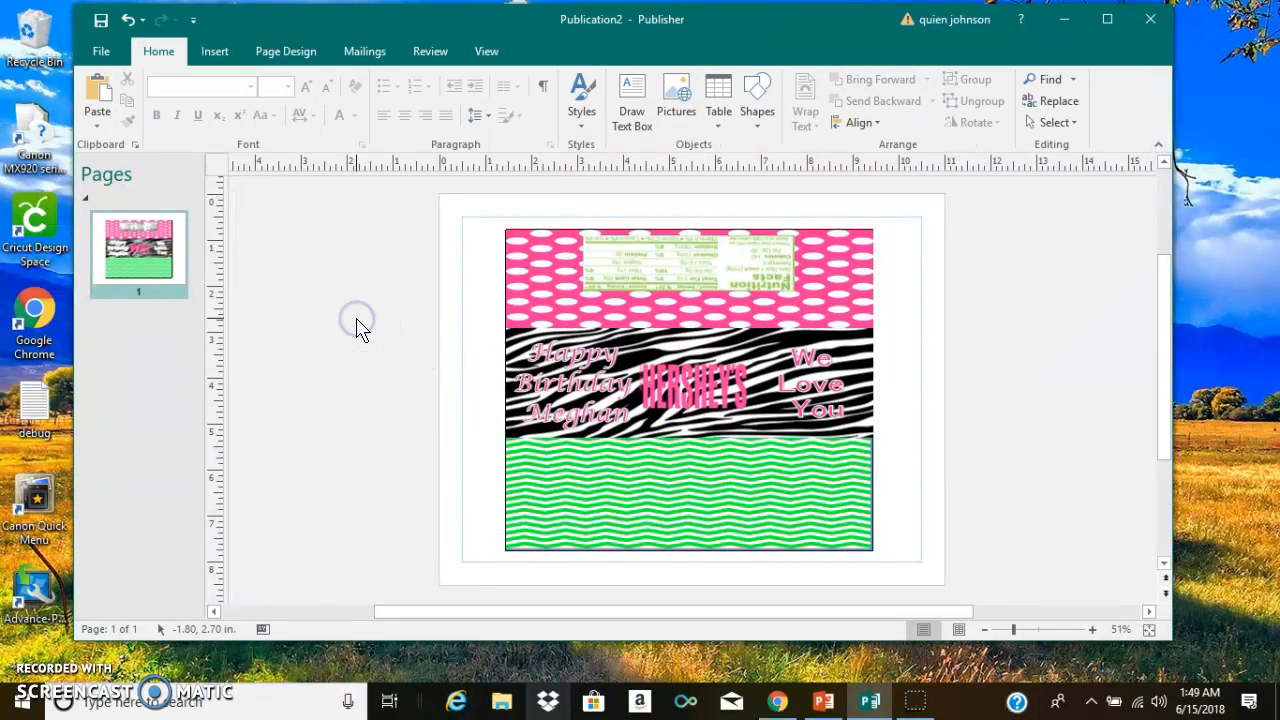